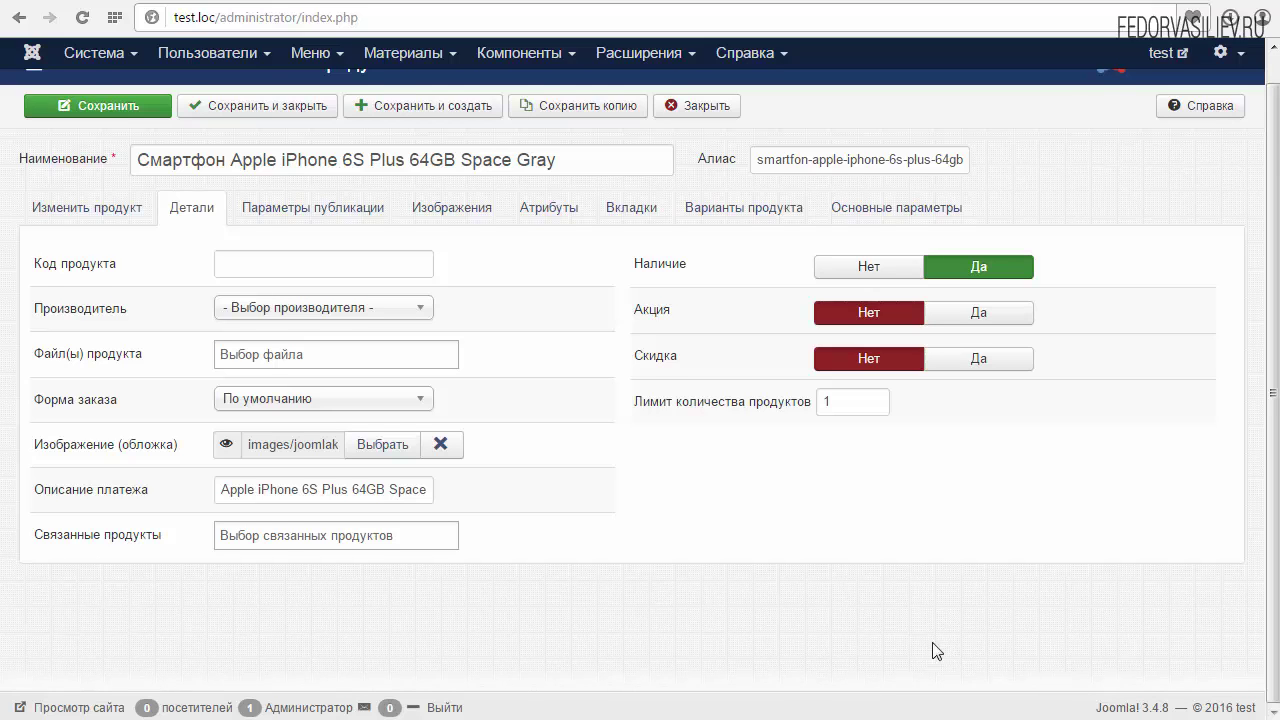
# Step: Examine the product's publication parameters, including the Description and Keywords meta tags and the rights field
pyautogui.scroll(1, 648, 568)
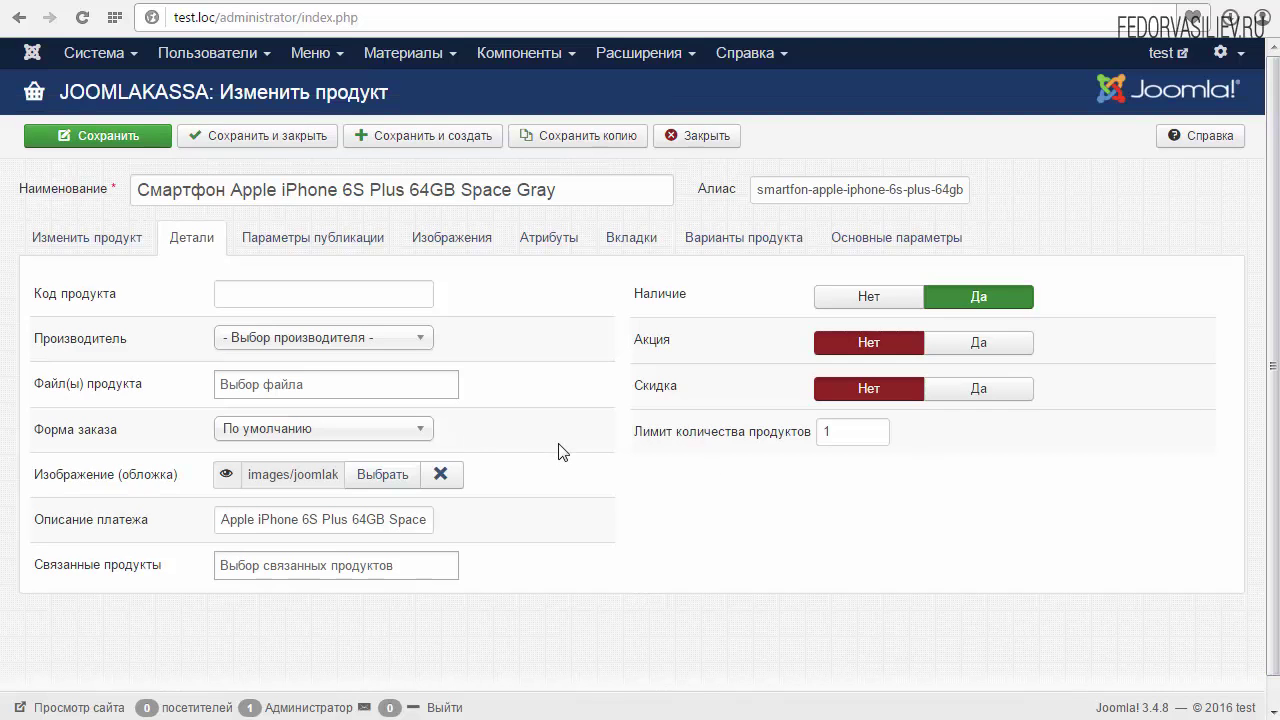
pyautogui.click(290, 248)
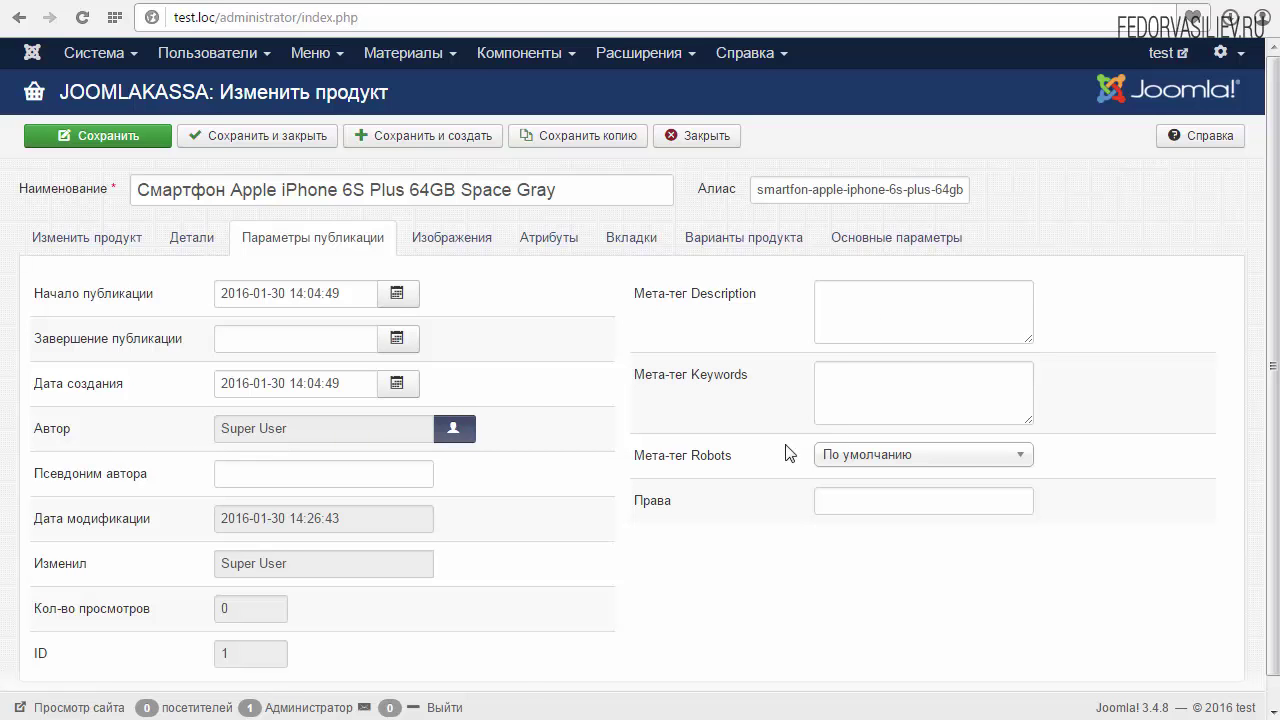
pyautogui.click(910, 316)
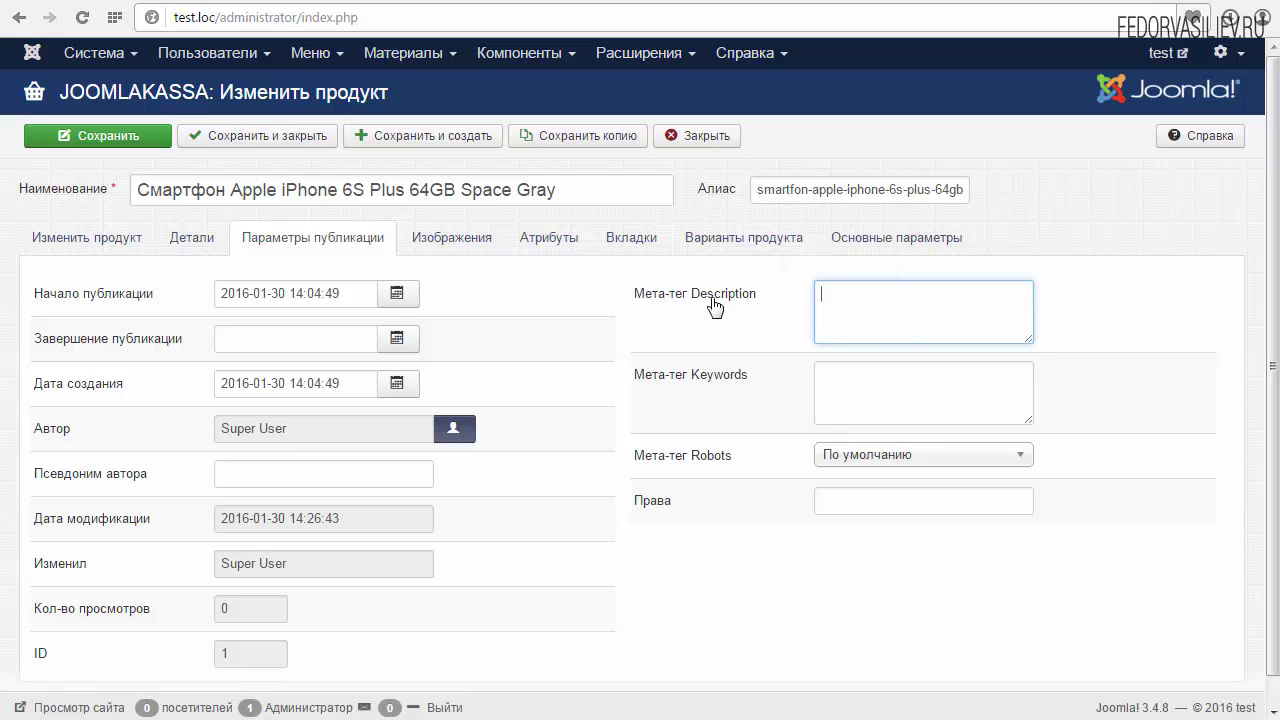
pyautogui.moveTo(694, 303)
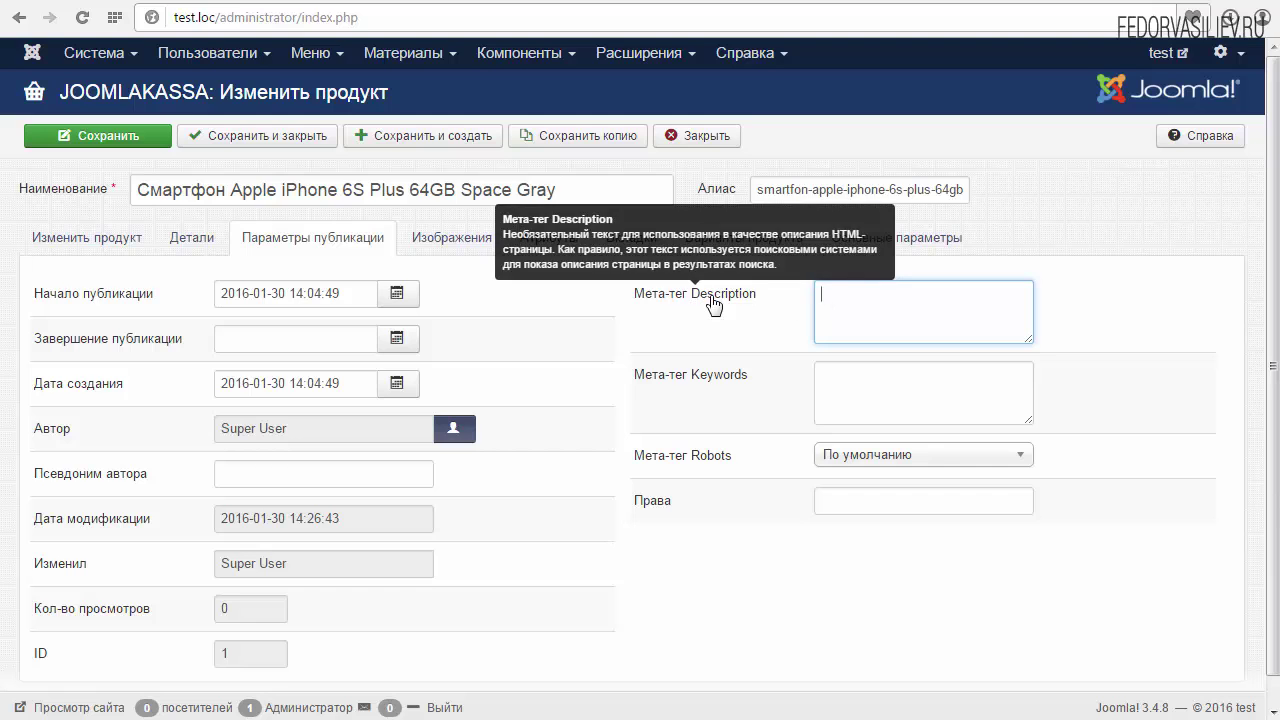
pyautogui.click(873, 305)
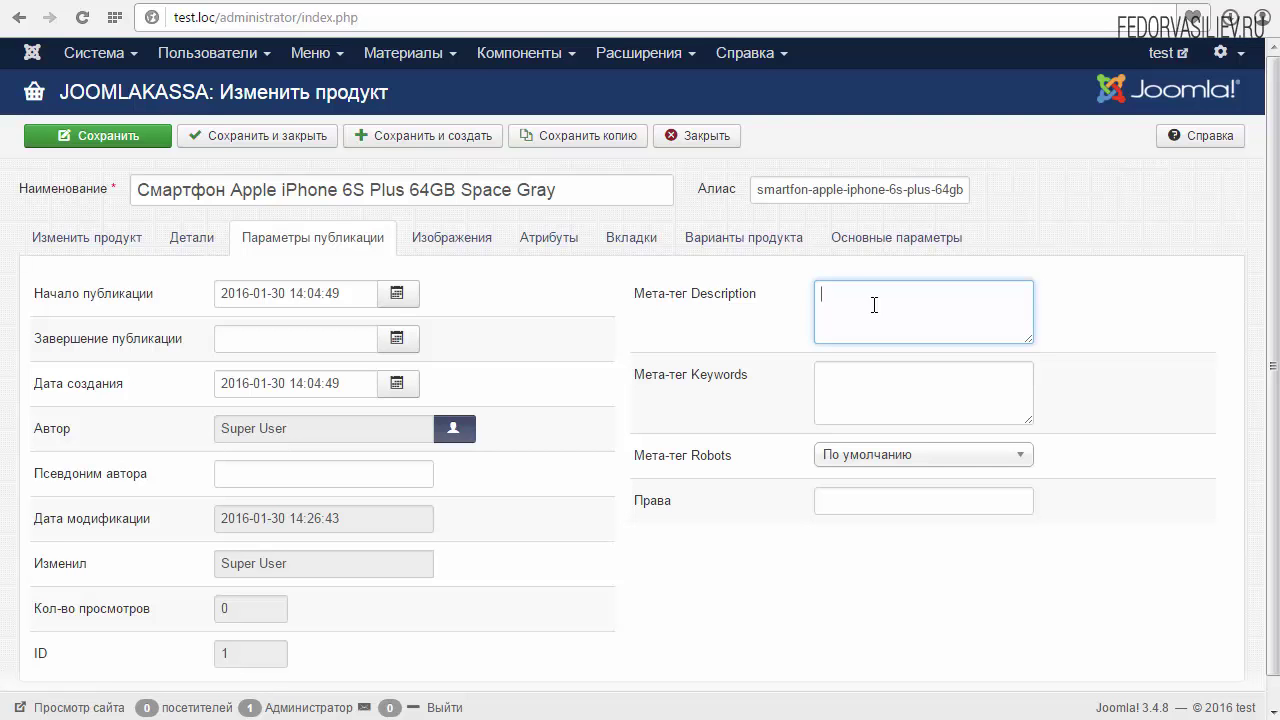
pyautogui.moveTo(704, 294)
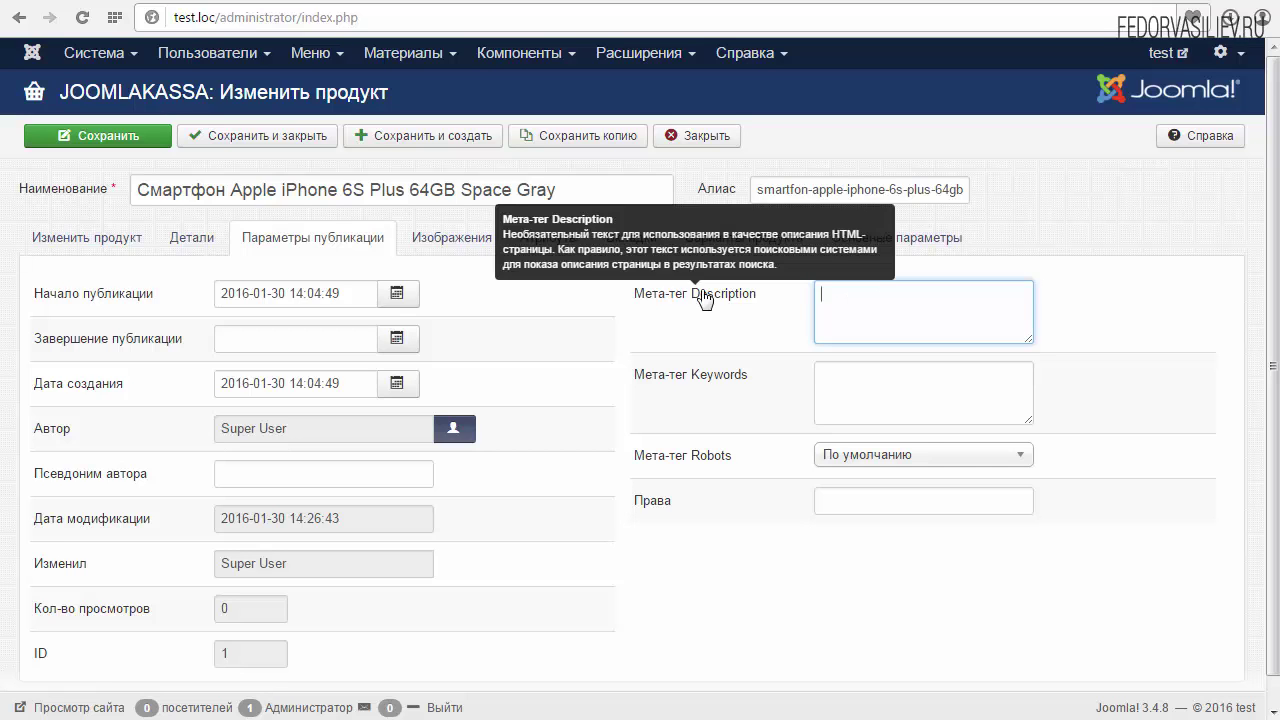
pyautogui.click(895, 305)
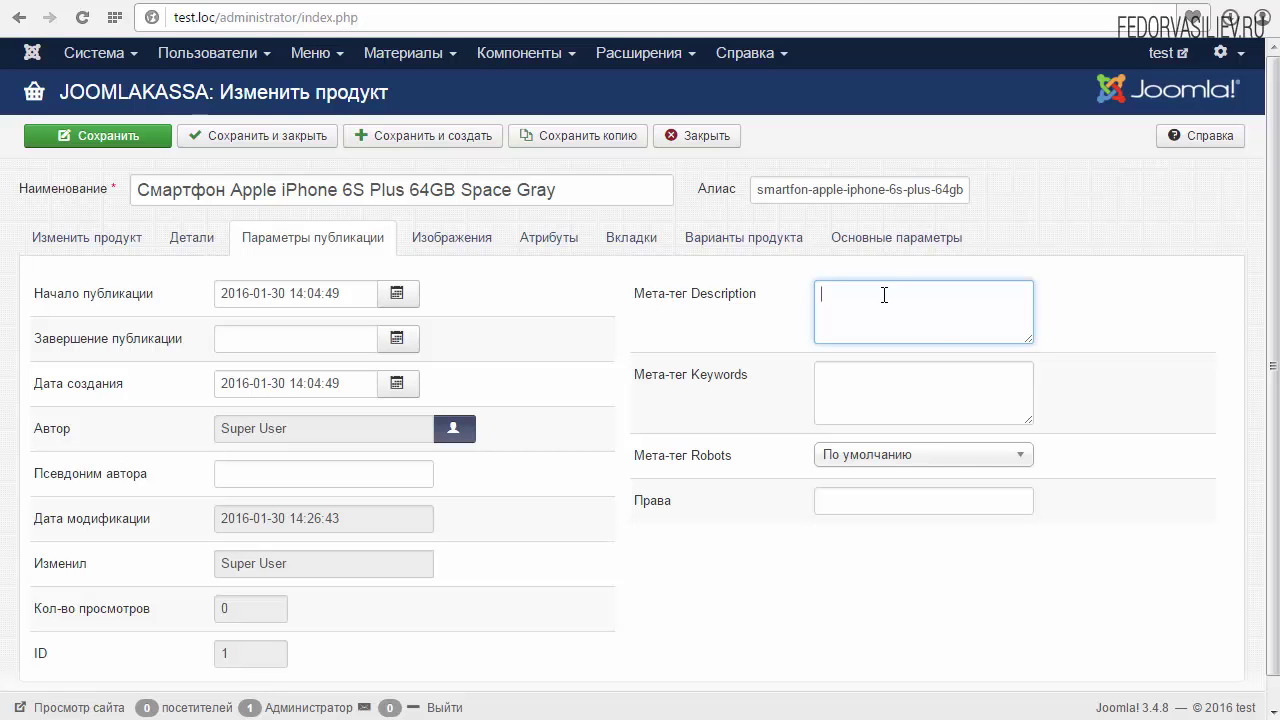
pyautogui.moveTo(686, 387)
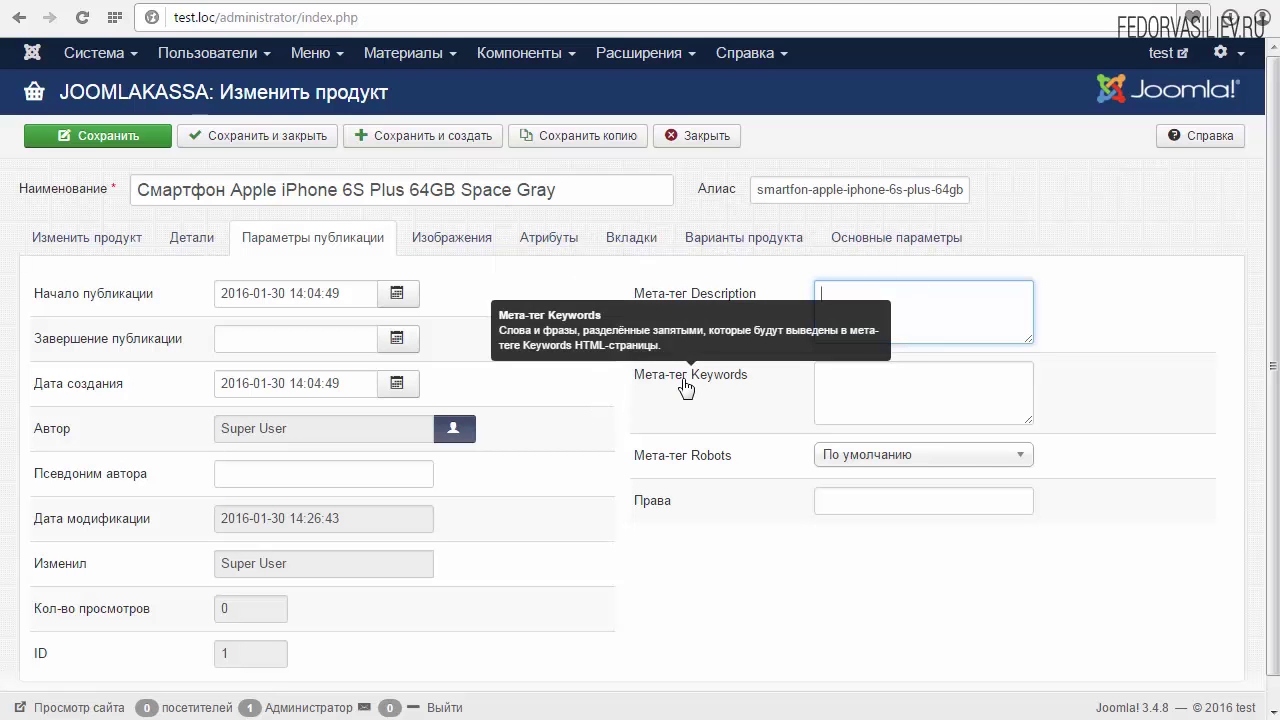
pyautogui.click(833, 388)
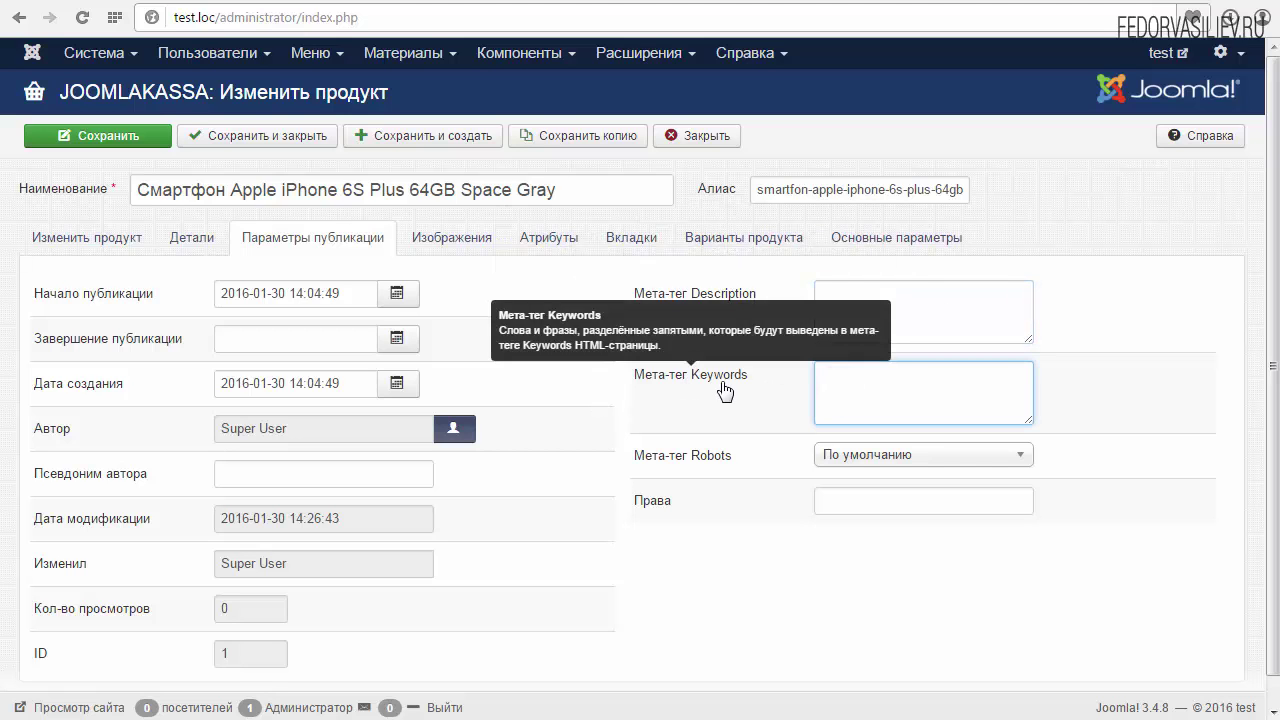
pyautogui.click(862, 389)
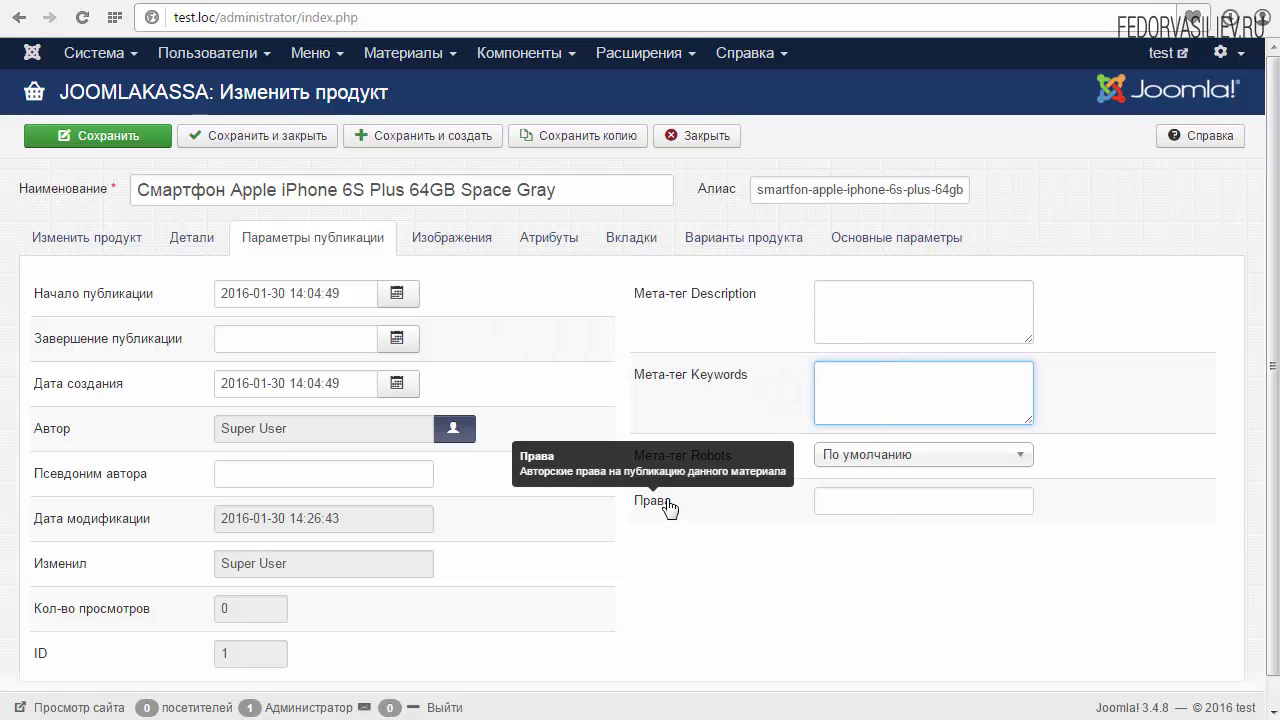
# Step: Review the product's gallery image section and compare it with the cover image setting in the product details
pyautogui.click(450, 238)
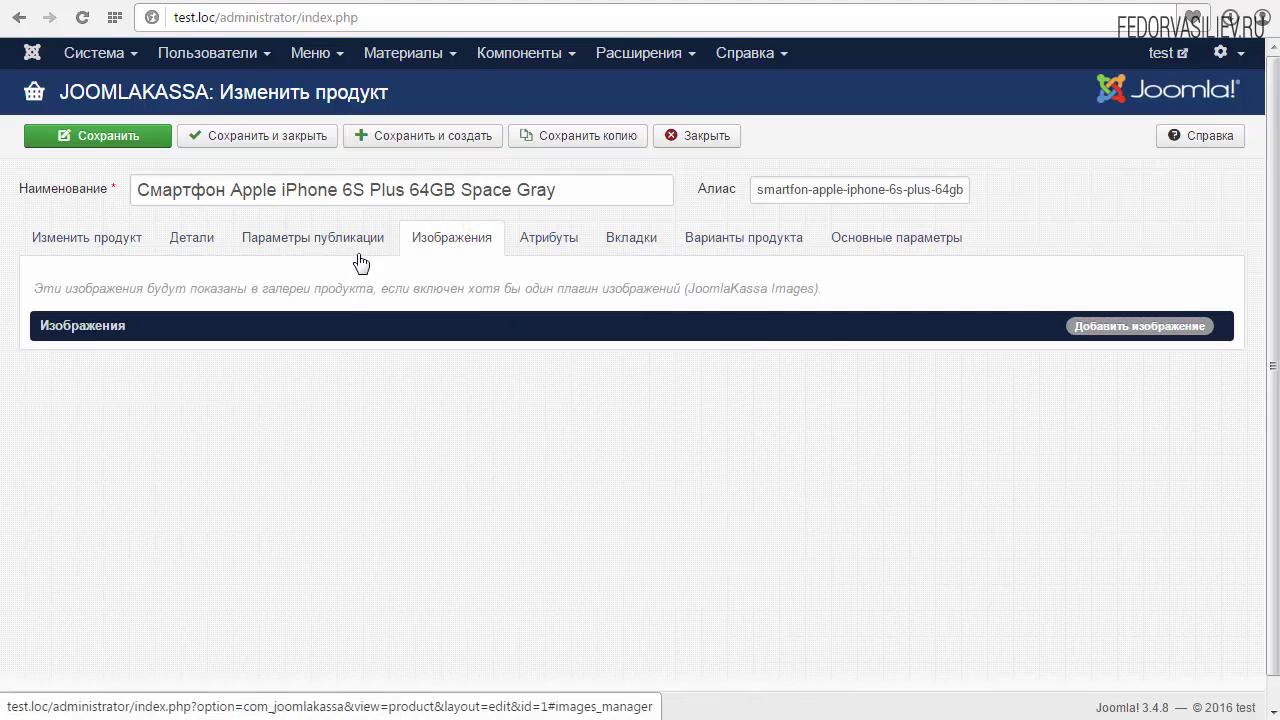
pyautogui.click(207, 245)
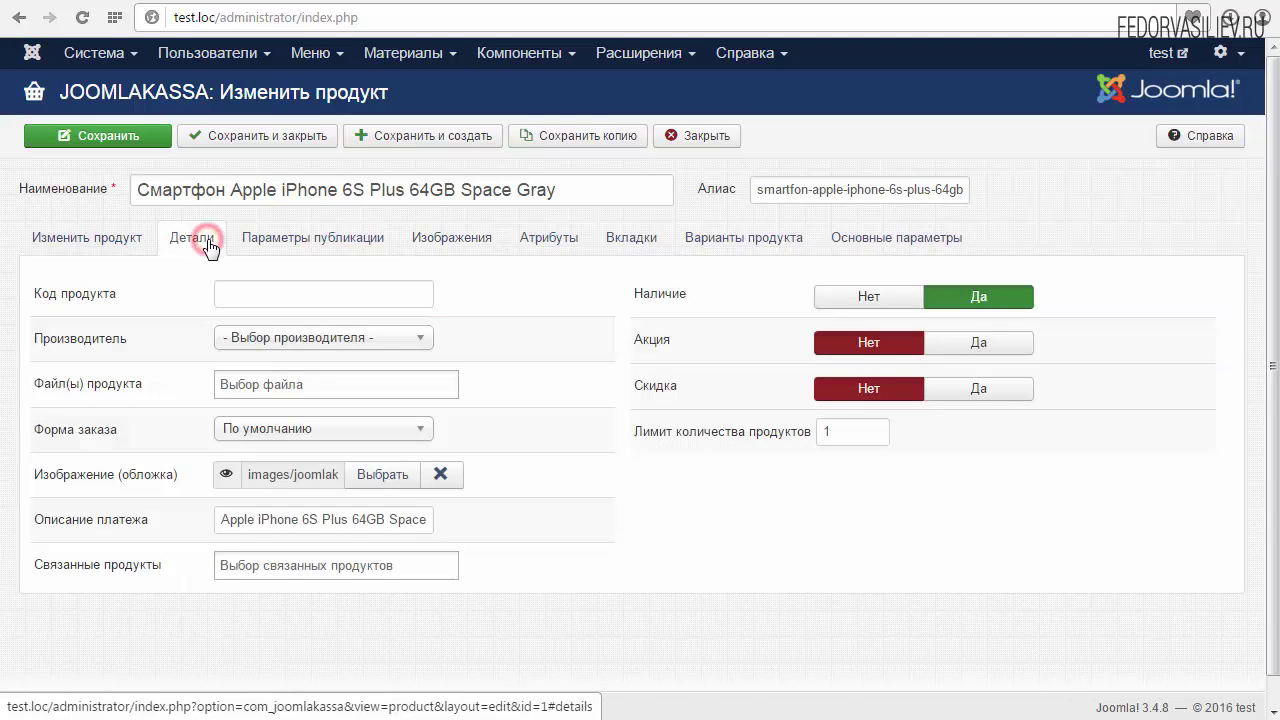
pyautogui.moveTo(62, 482)
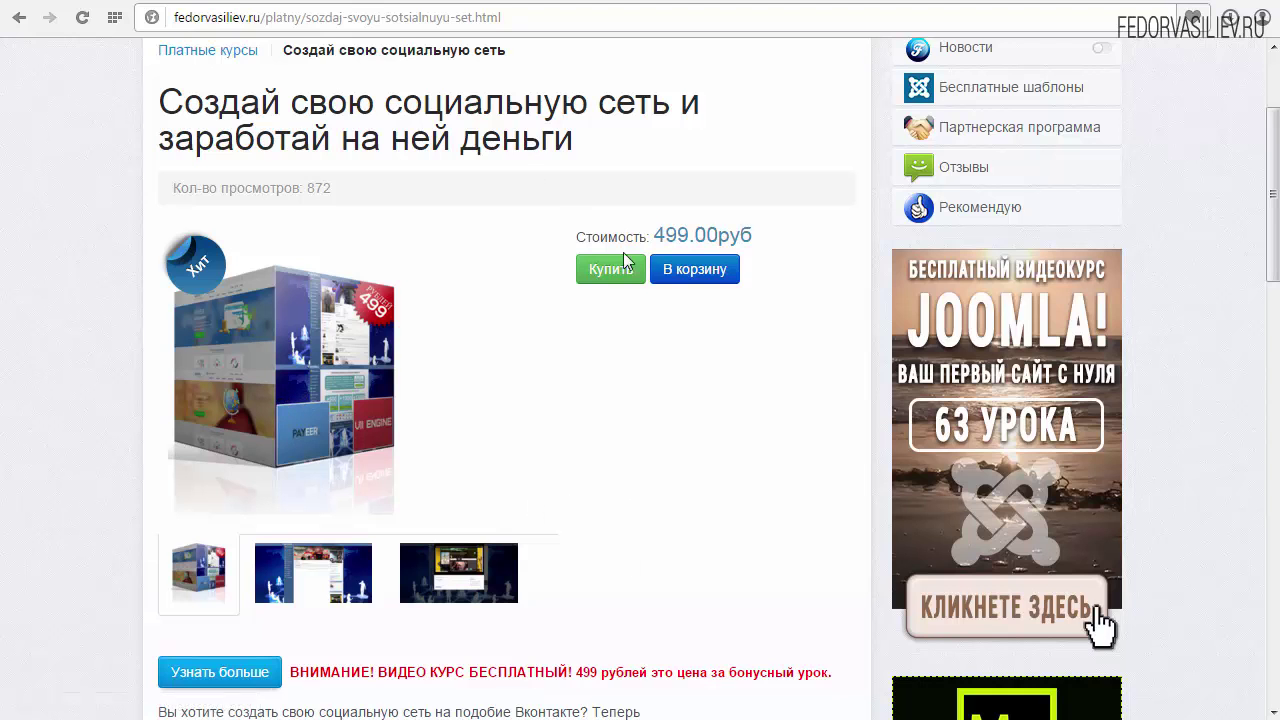
# Step: Examine the image gallery on the social network course's product page, enlarging the cover and switching between its pictures
pyautogui.click(265, 369)
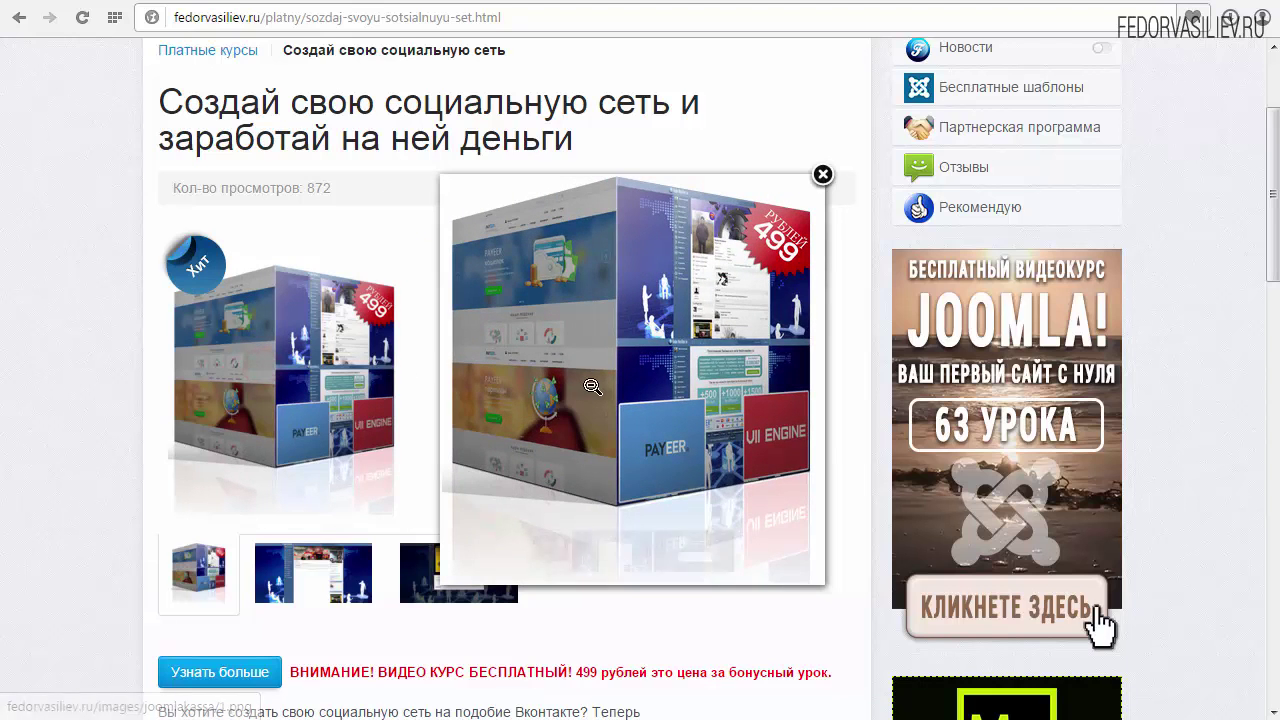
pyautogui.click(460, 363)
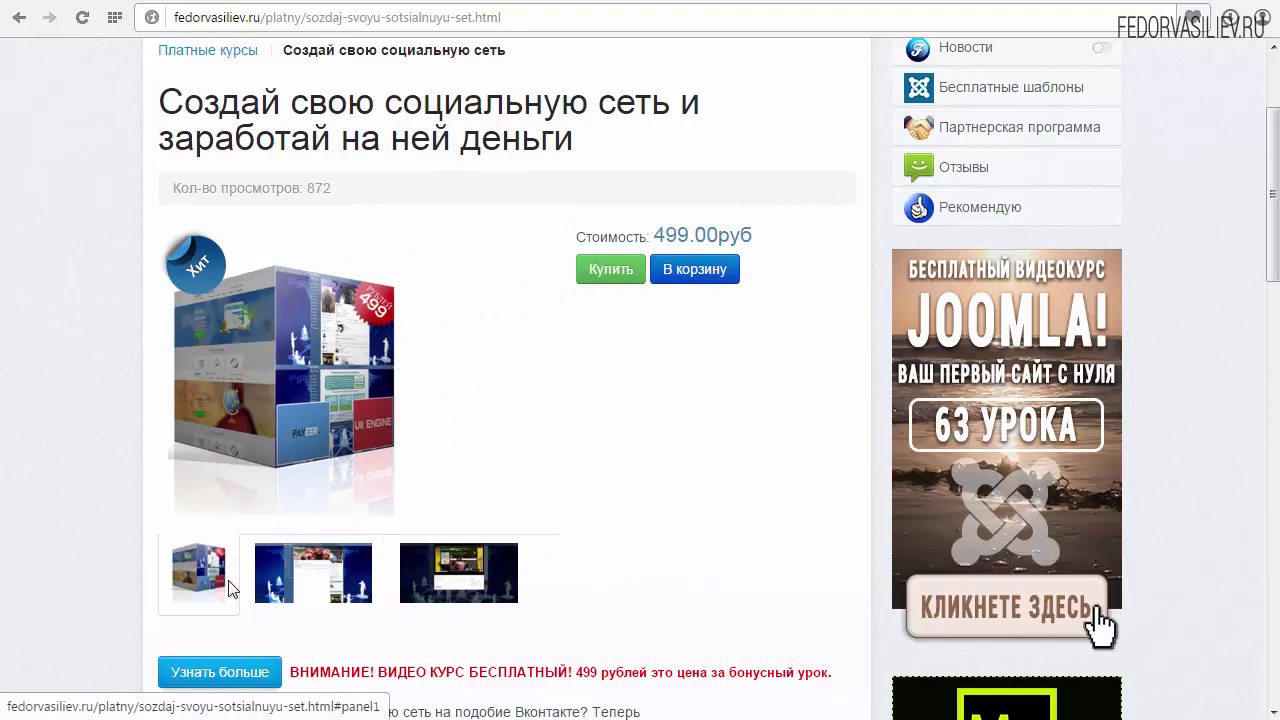
pyautogui.click(300, 572)
pyautogui.click(332, 532)
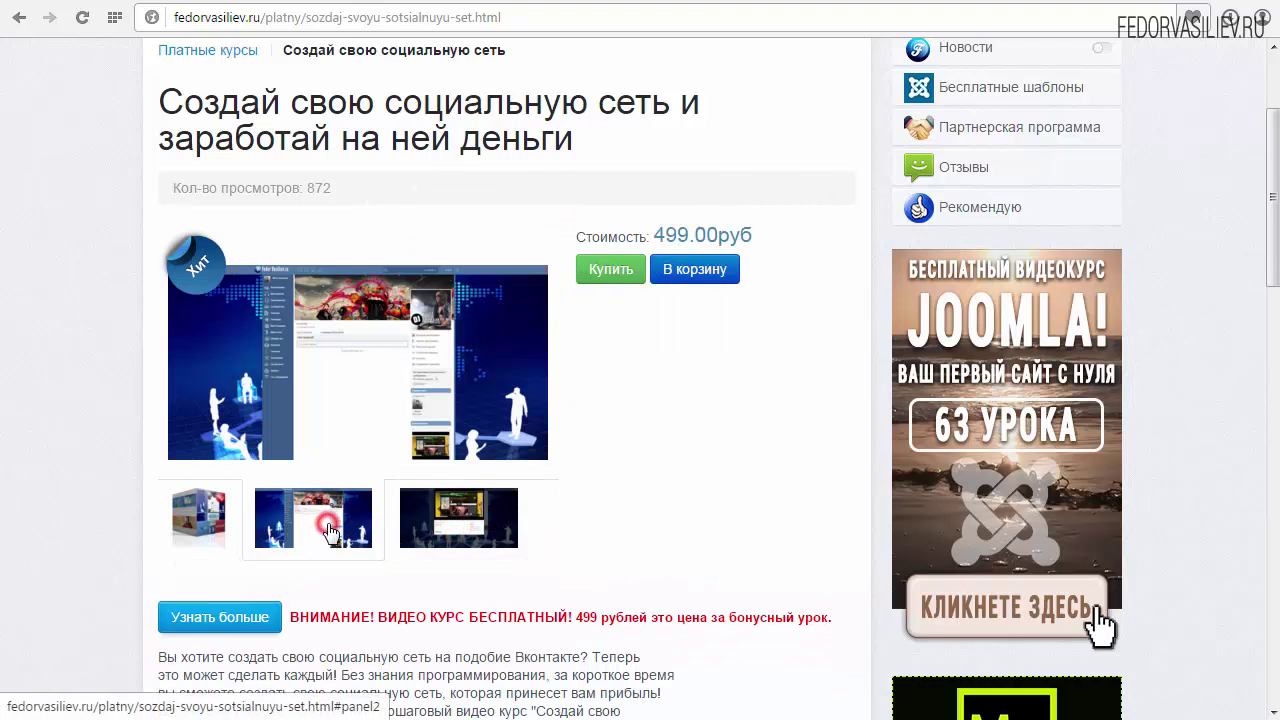
pyautogui.click(200, 523)
pyautogui.click(301, 563)
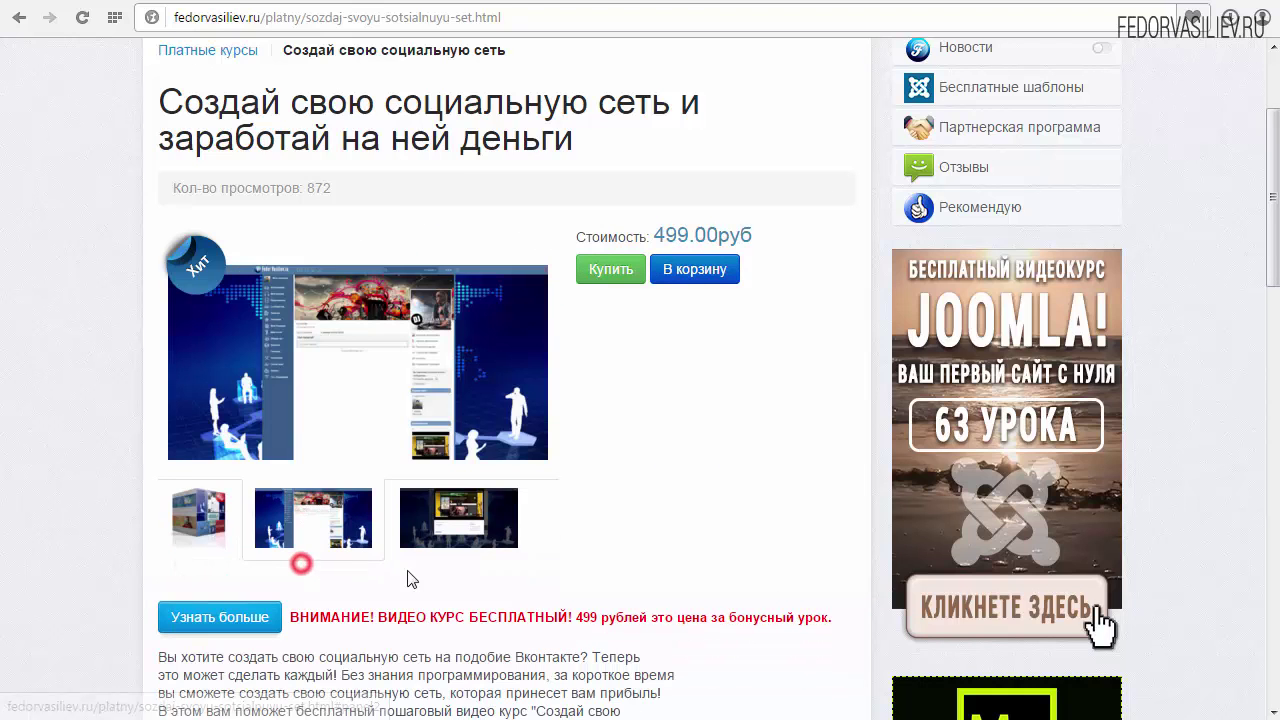
pyautogui.click(471, 524)
pyautogui.click(313, 527)
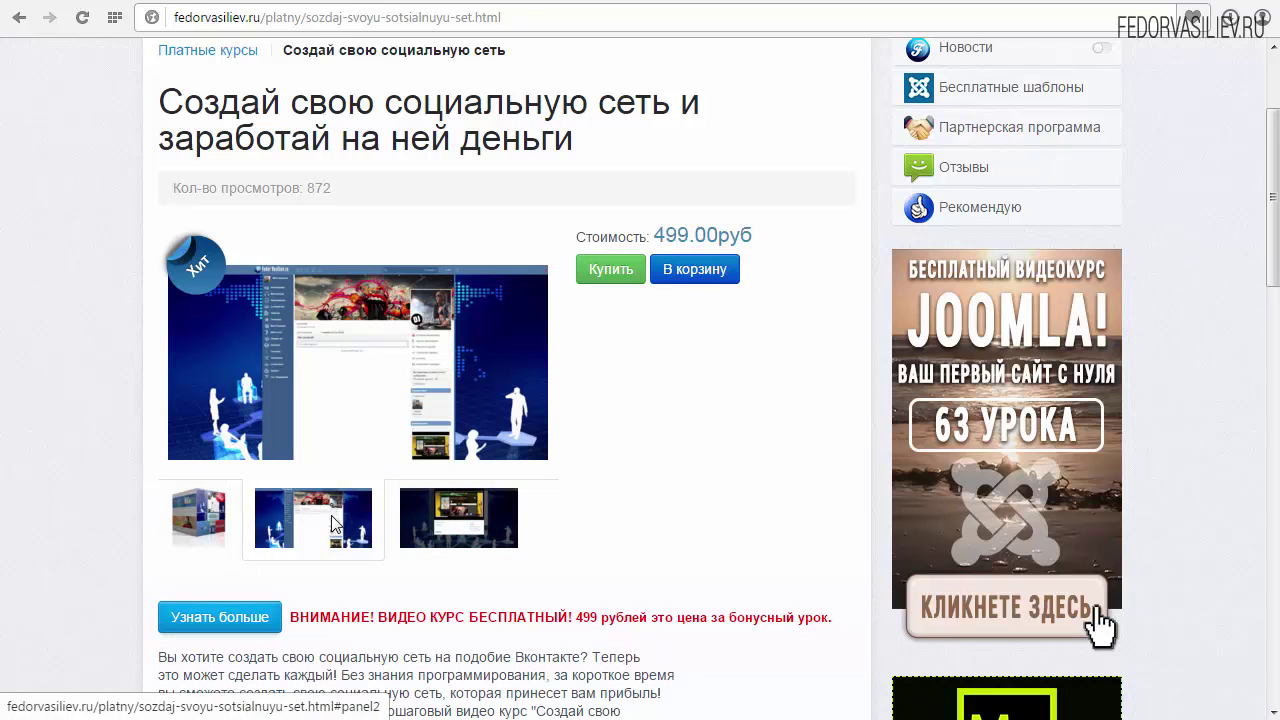
pyautogui.click(201, 518)
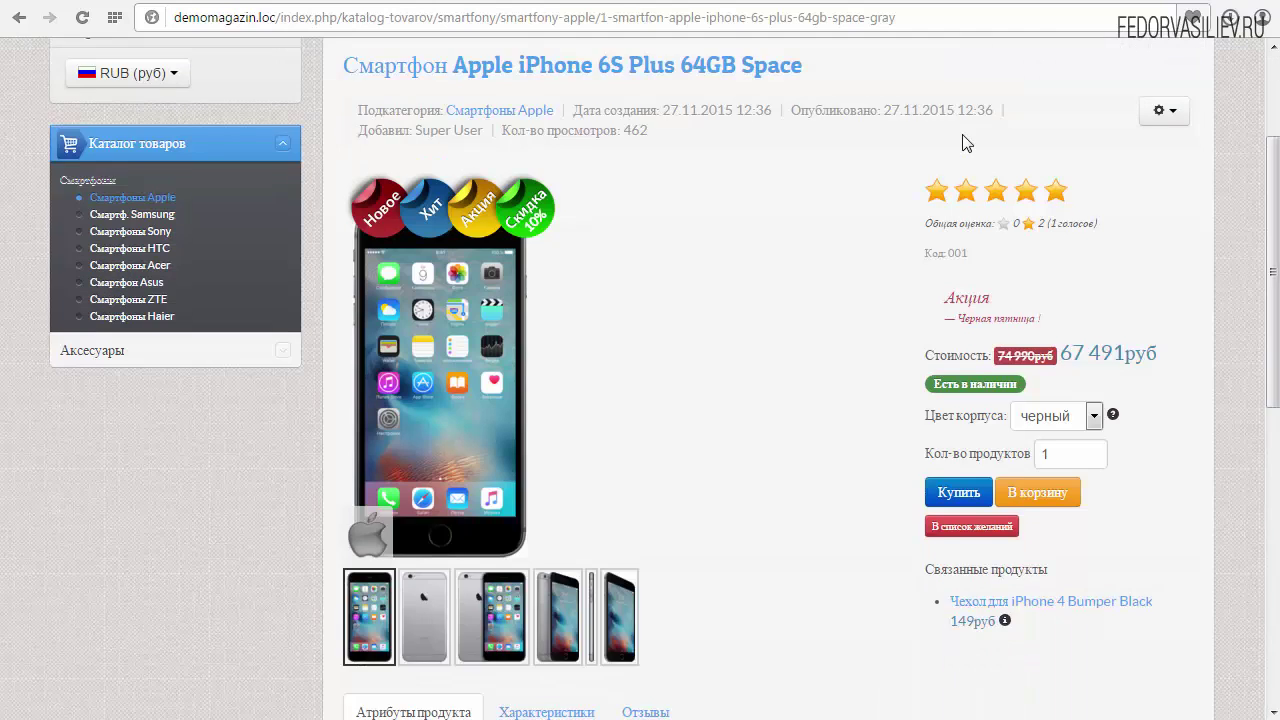
# Step: Examine the iPhone 6S Plus gallery in the demo shop, enlarging the main photo and viewing the other product photos
pyautogui.scroll(1, 960, 131)
pyautogui.scroll(-2, 960, 131)
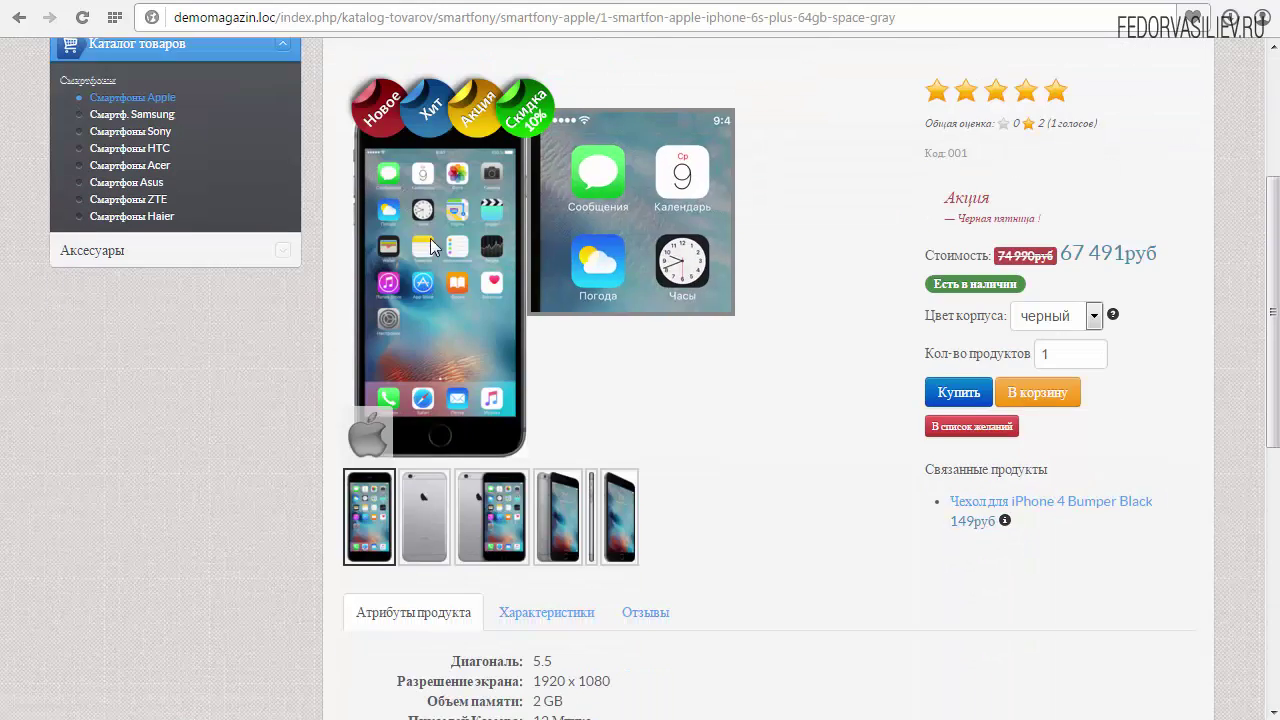
pyautogui.click(424, 281)
pyautogui.click(789, 56)
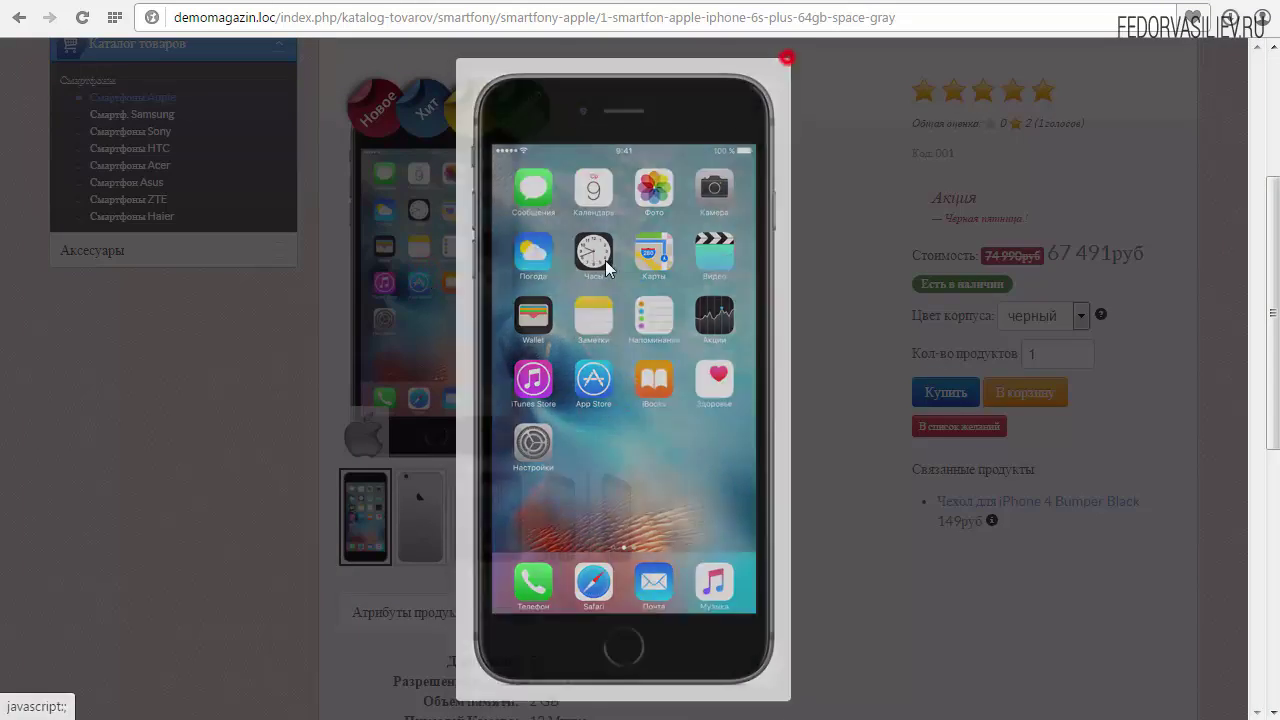
pyautogui.click(414, 527)
pyautogui.click(478, 524)
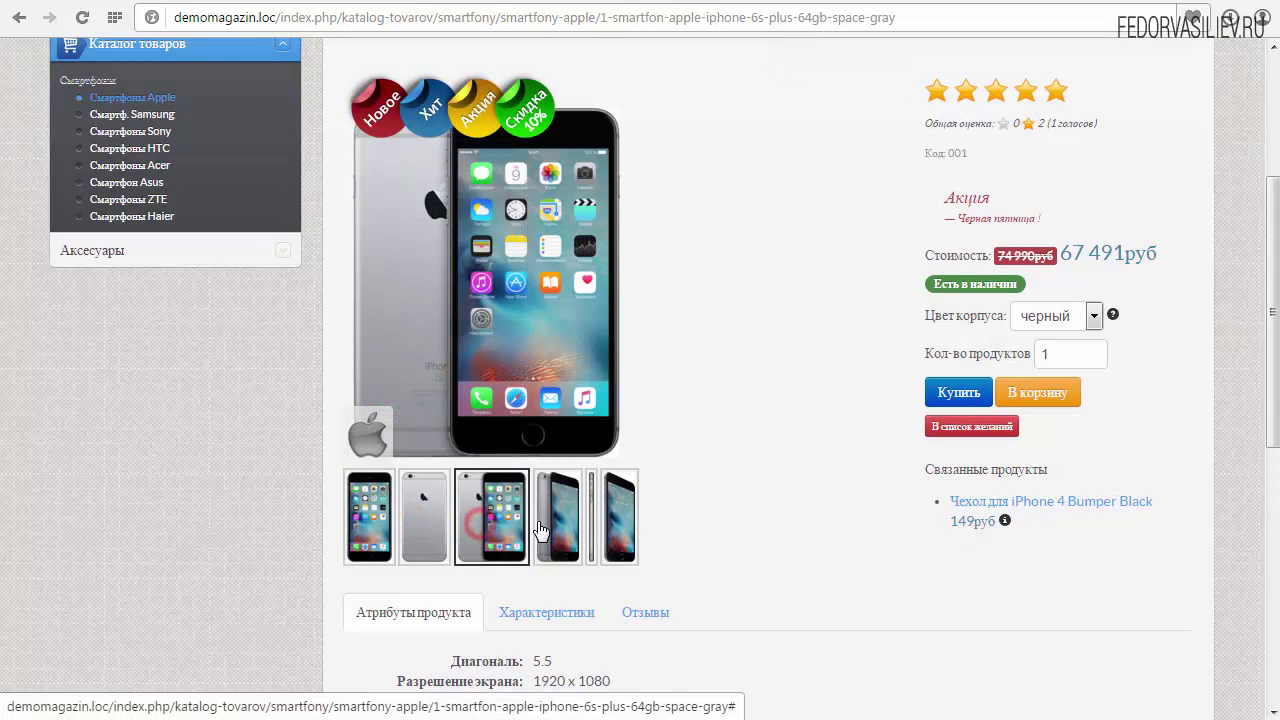
pyautogui.click(556, 516)
pyautogui.click(615, 530)
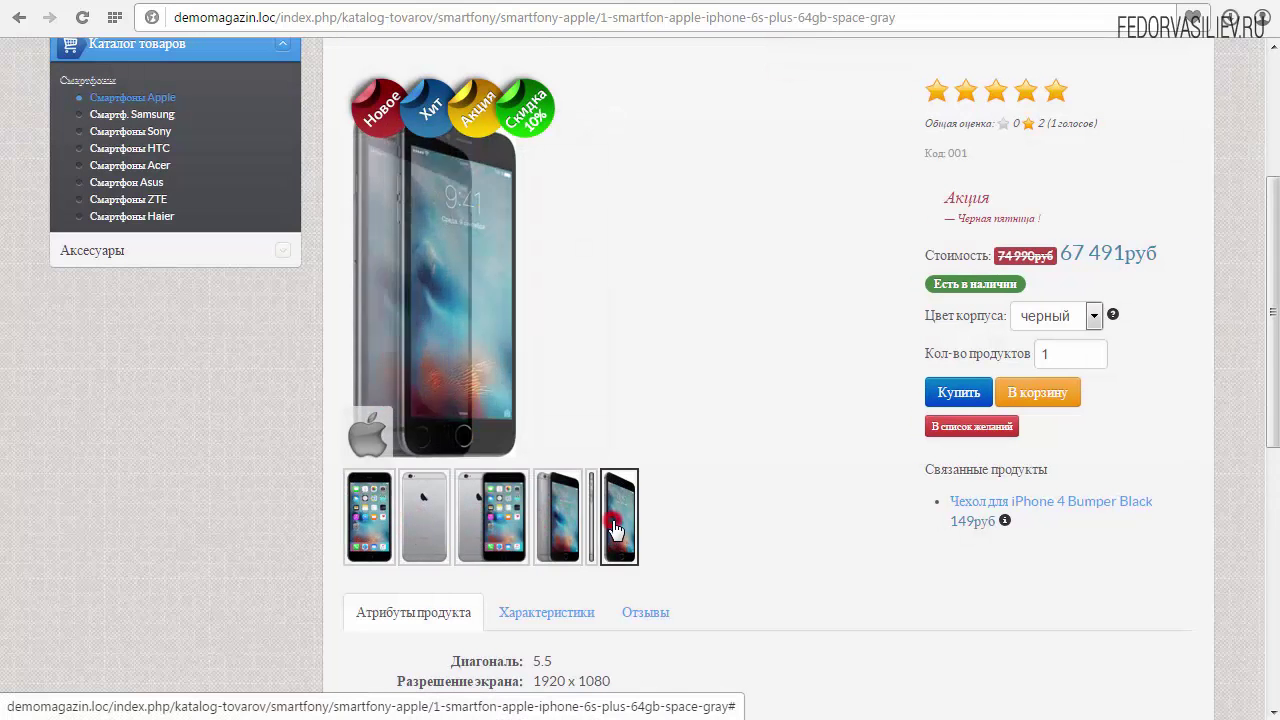
pyautogui.click(557, 525)
pyautogui.click(505, 530)
pyautogui.click(424, 520)
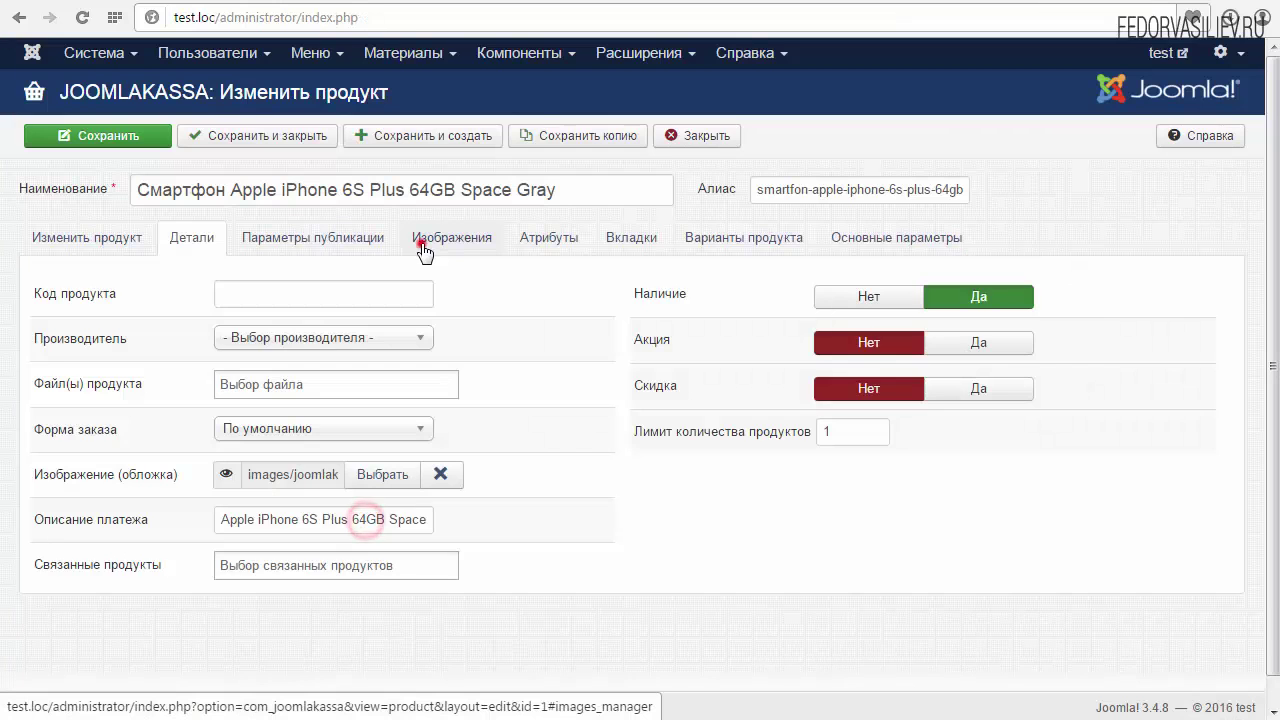
# Step: Start adding a new image to the gallery of the iPhone 6S Plus product being edited, leaving its name empty
pyautogui.click(412, 244)
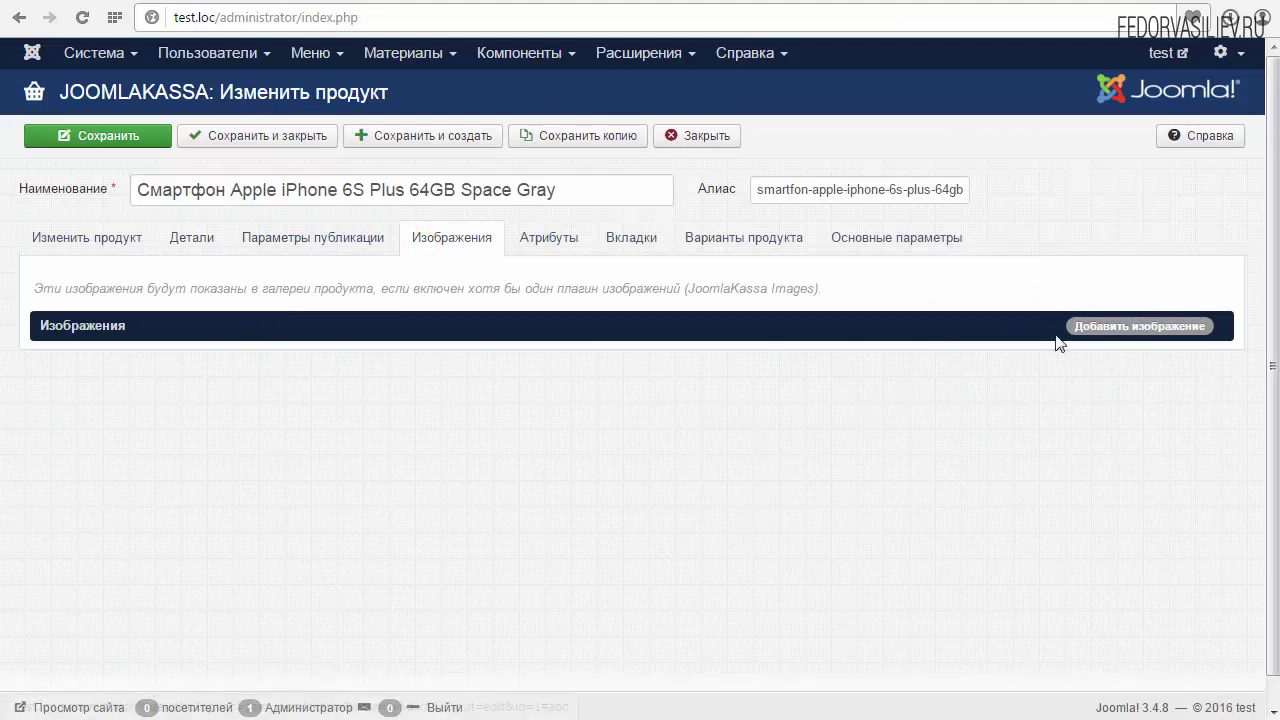
pyautogui.click(354, 316)
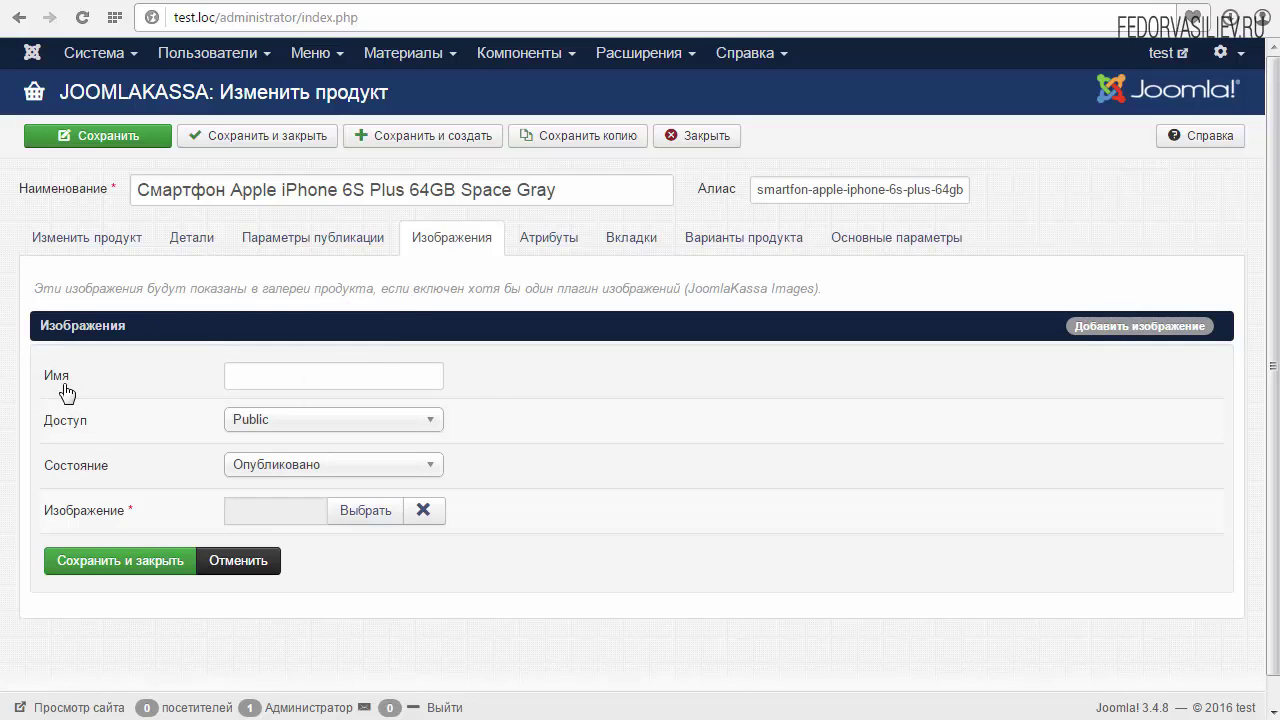
pyautogui.moveTo(60, 385)
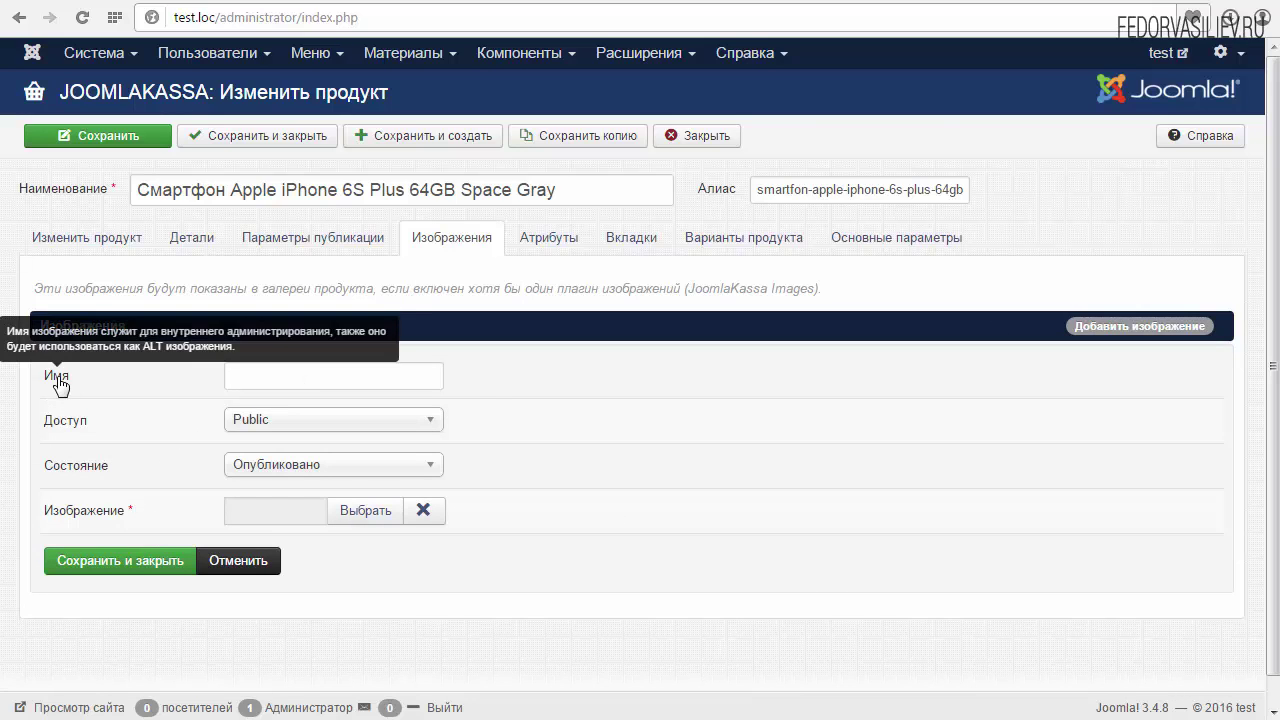
pyautogui.click(274, 375)
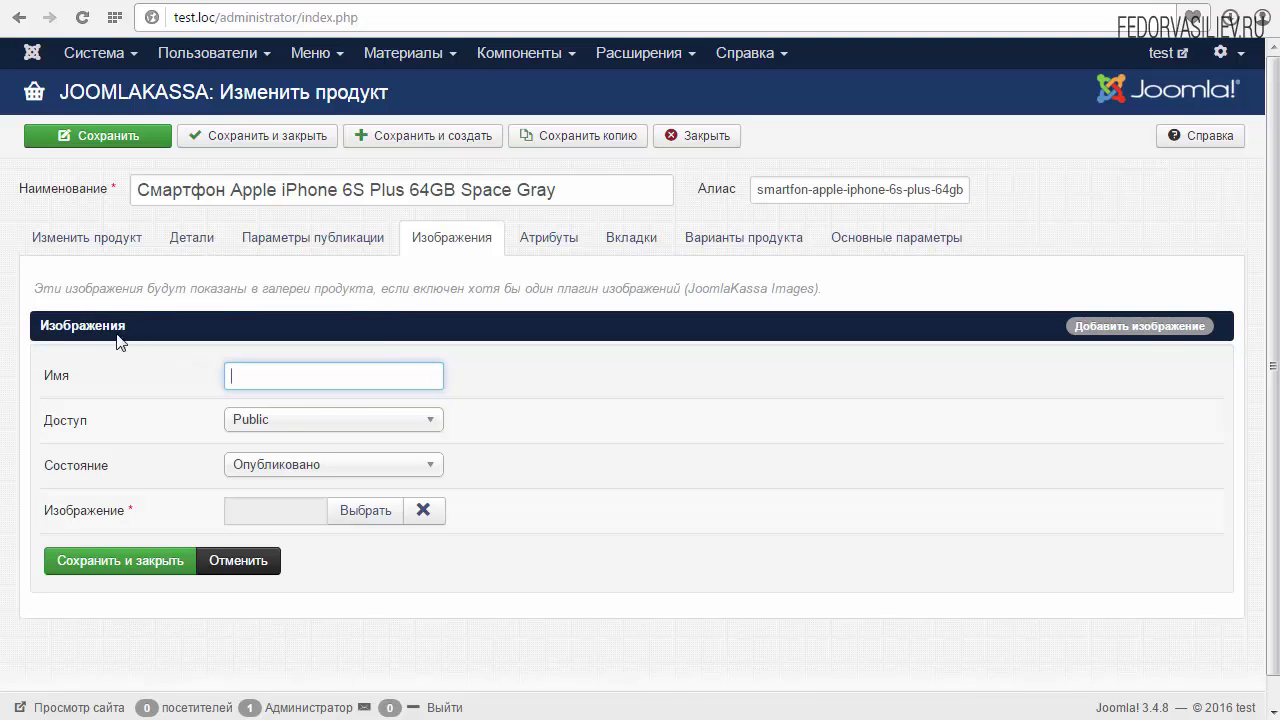
# Step: Try Registered access for the new image and restore Public, with the state set to Опубликовано
pyautogui.click(249, 425)
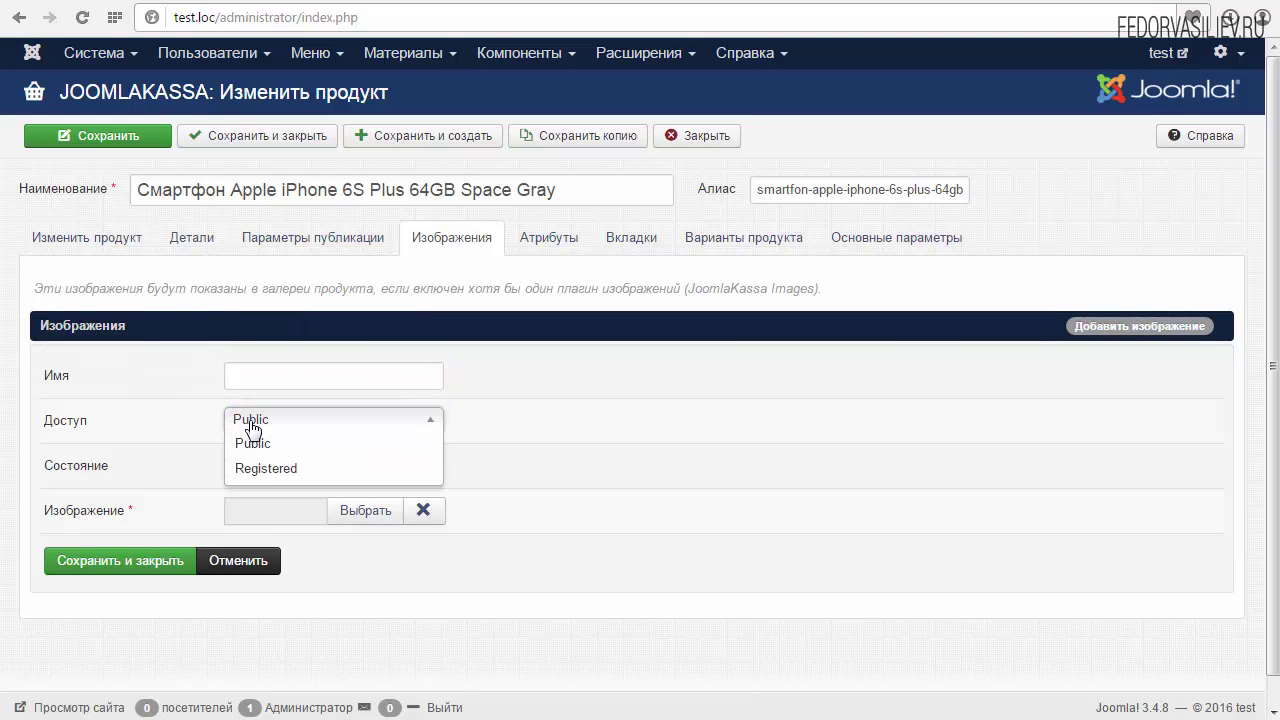
pyautogui.click(258, 469)
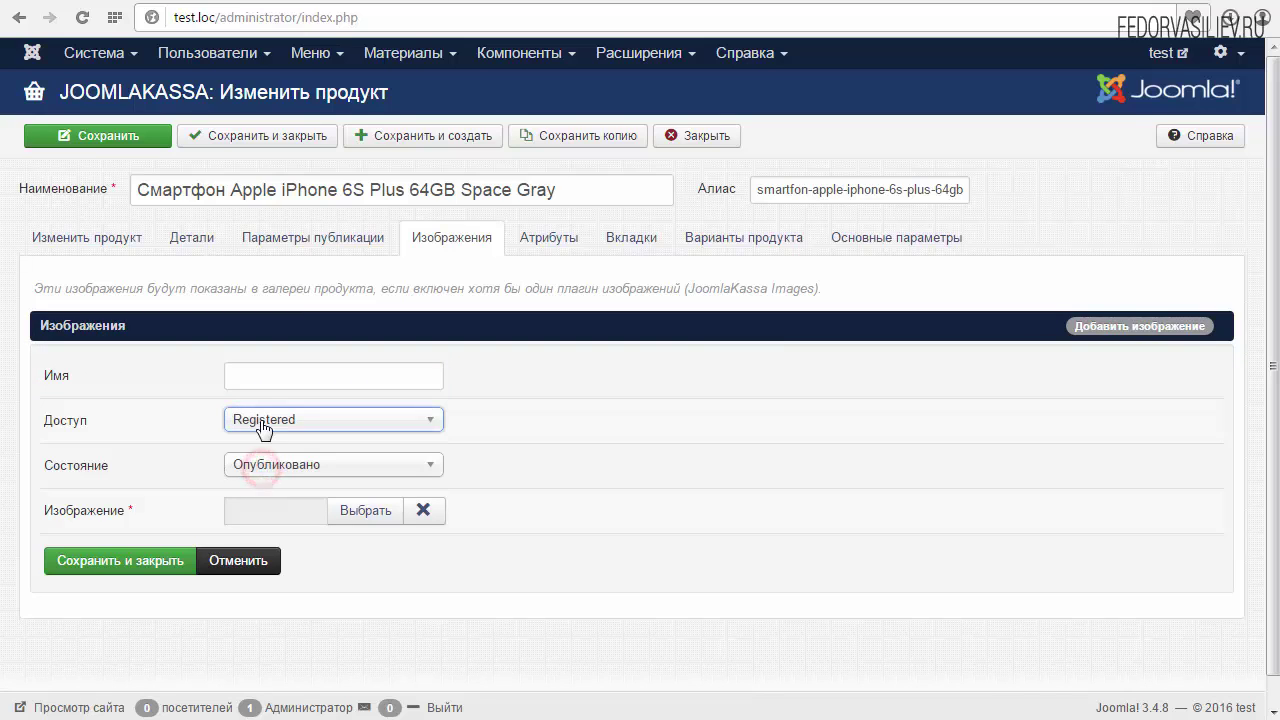
pyautogui.click(262, 426)
pyautogui.click(257, 443)
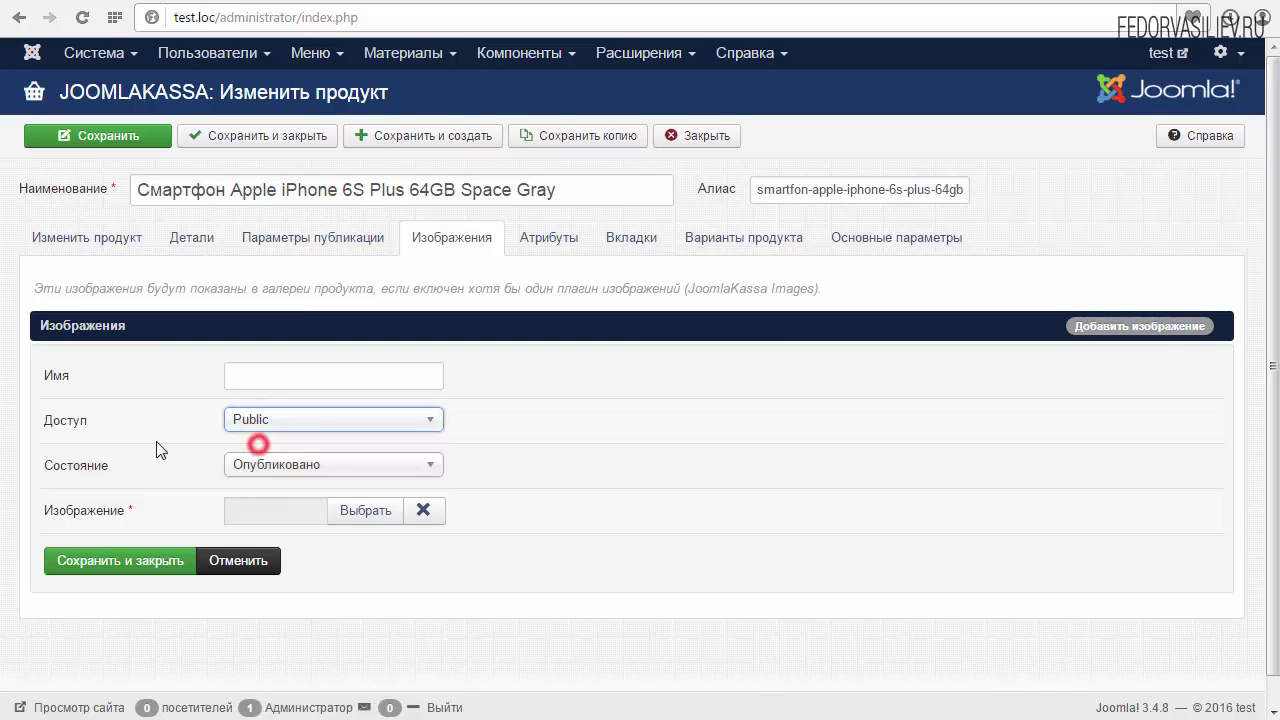
pyautogui.click(262, 422)
pyautogui.click(258, 438)
pyautogui.click(268, 465)
pyautogui.click(271, 476)
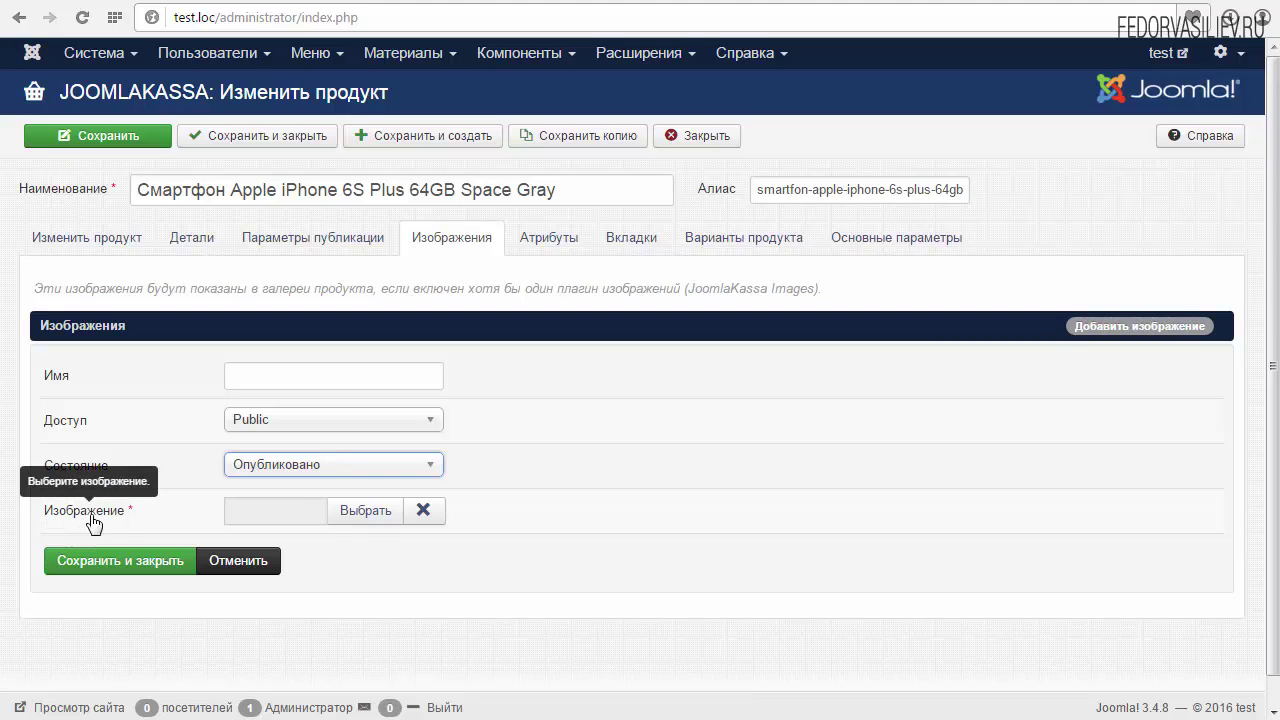
# Step: Upload Apple-iPhone- and the rear-view Apple-iPhone-5s-32Gb-Grey from the Смартфон Apple folder into the /joomlakassa image directory
pyautogui.click(366, 511)
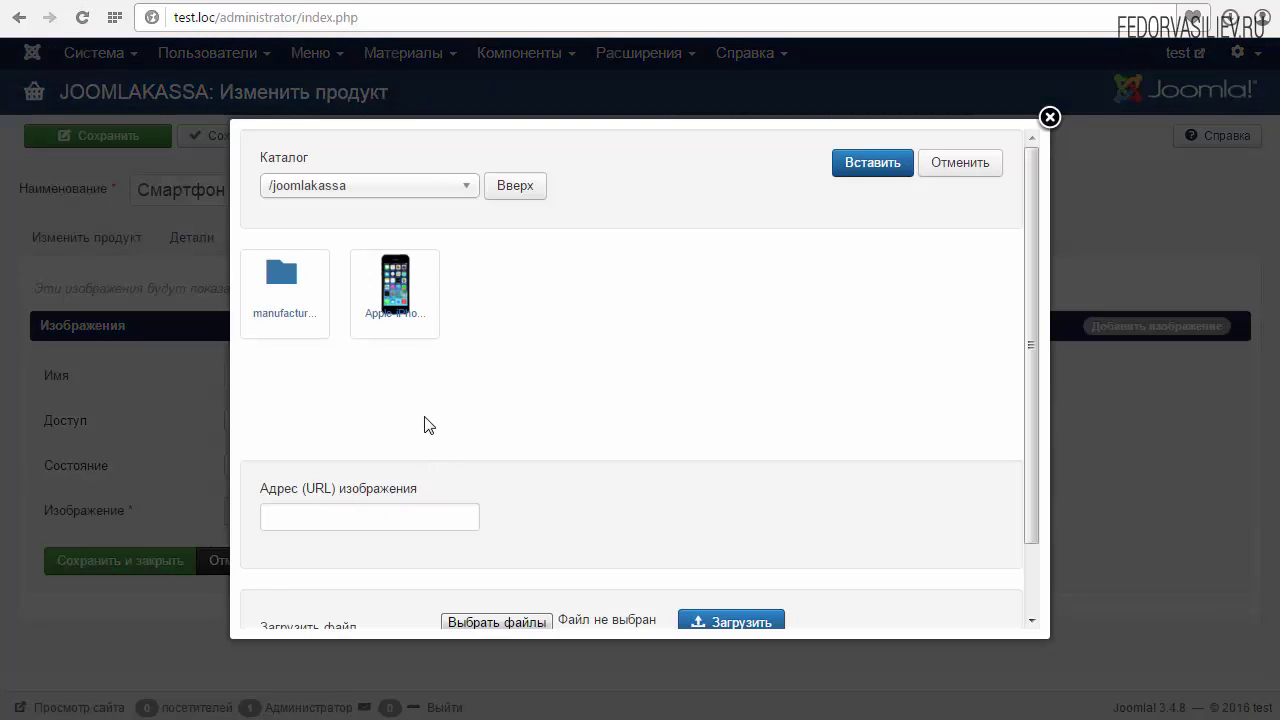
pyautogui.scroll(-2, 485, 421)
pyautogui.scroll(2, 534, 431)
pyautogui.scroll(-2, 485, 370)
pyautogui.scroll(2, 488, 385)
pyautogui.scroll(-2, 573, 589)
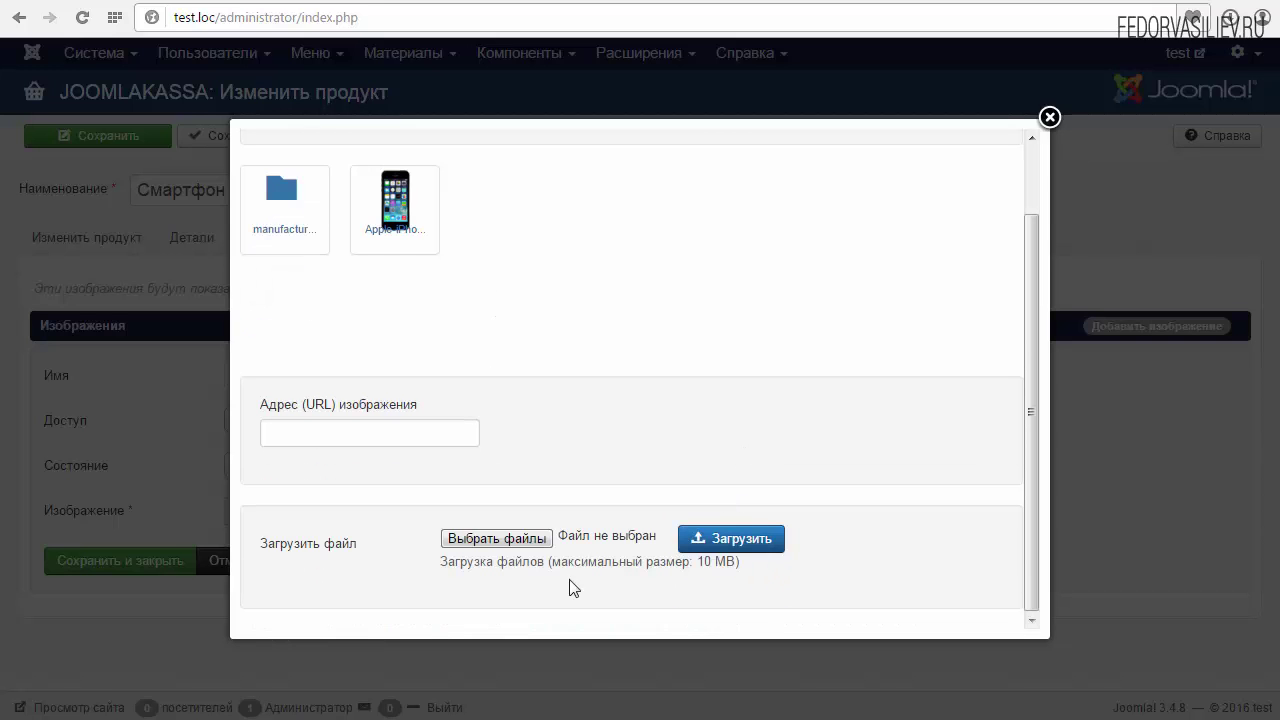
pyautogui.click(497, 539)
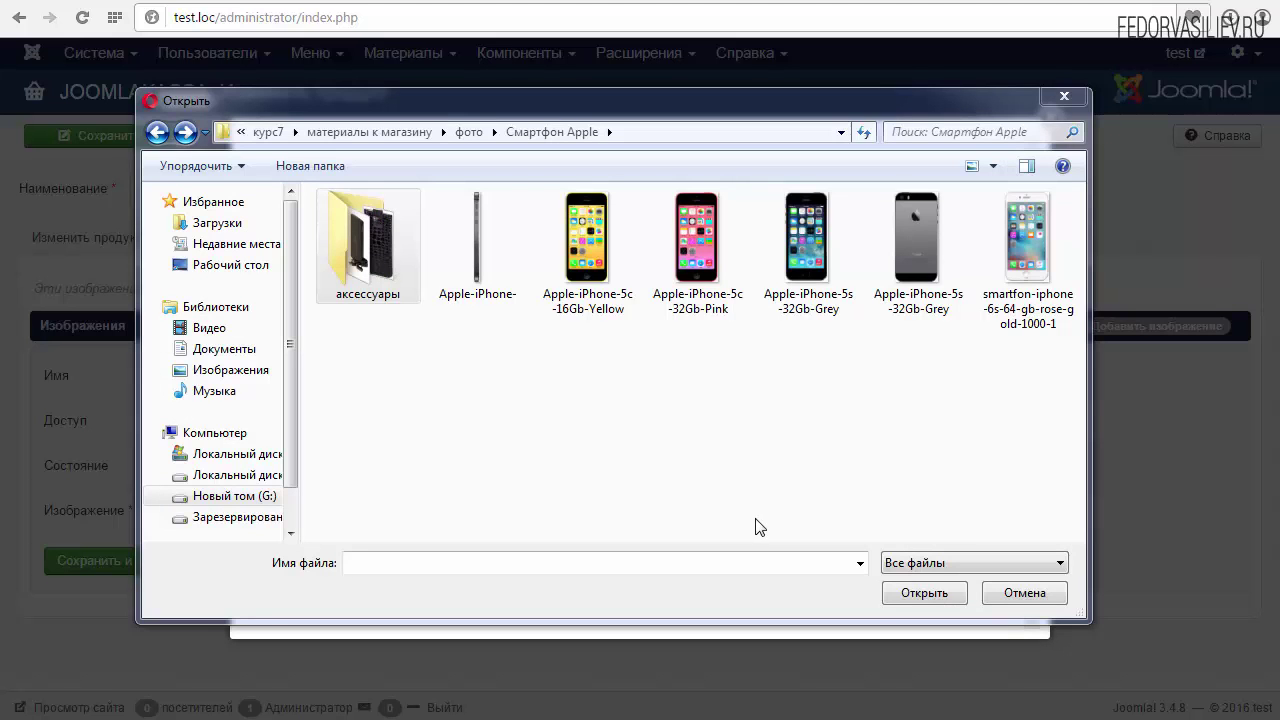
pyautogui.click(914, 268)
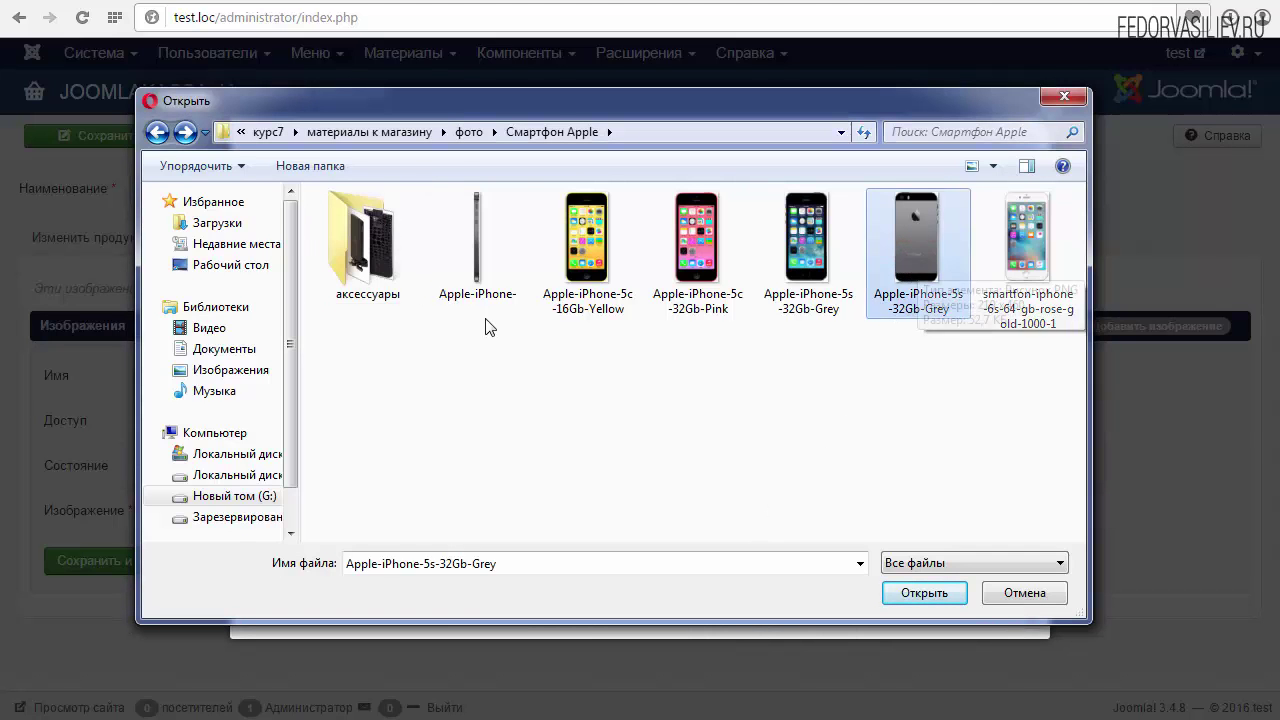
pyautogui.click(472, 256)
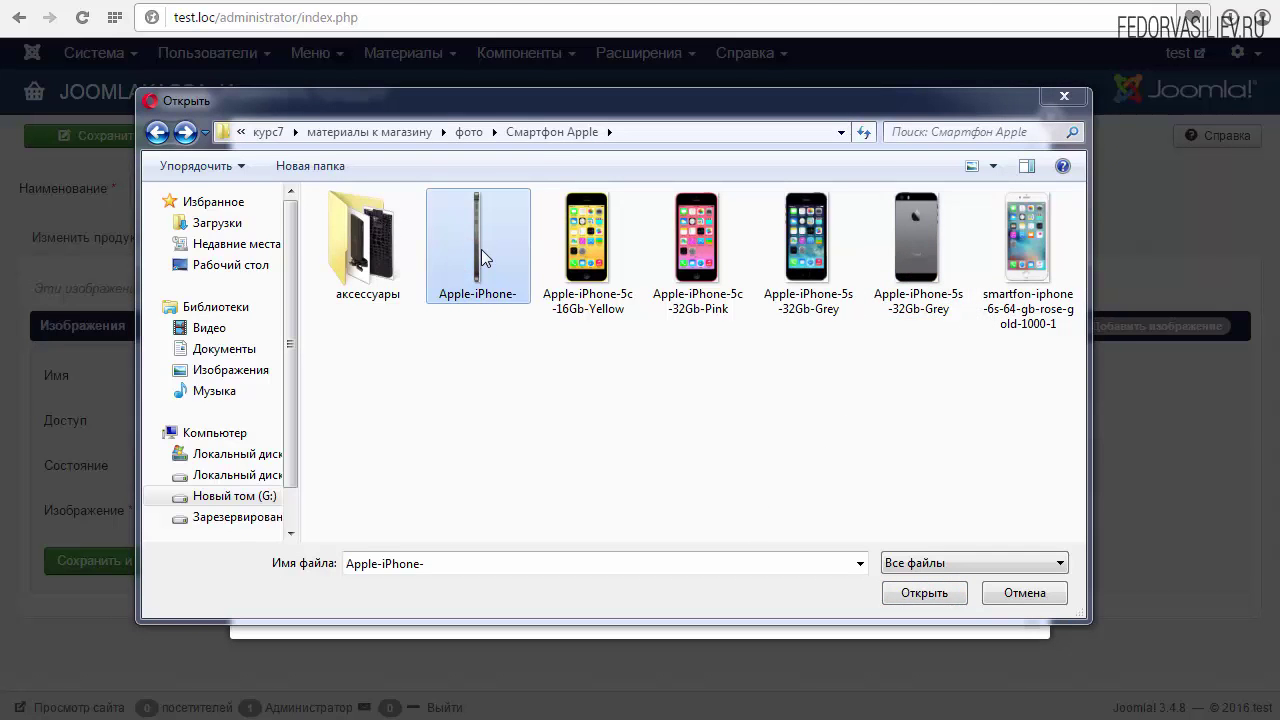
pyautogui.keyDown('ctrl'); pyautogui.click(916, 250); pyautogui.keyUp('ctrl')
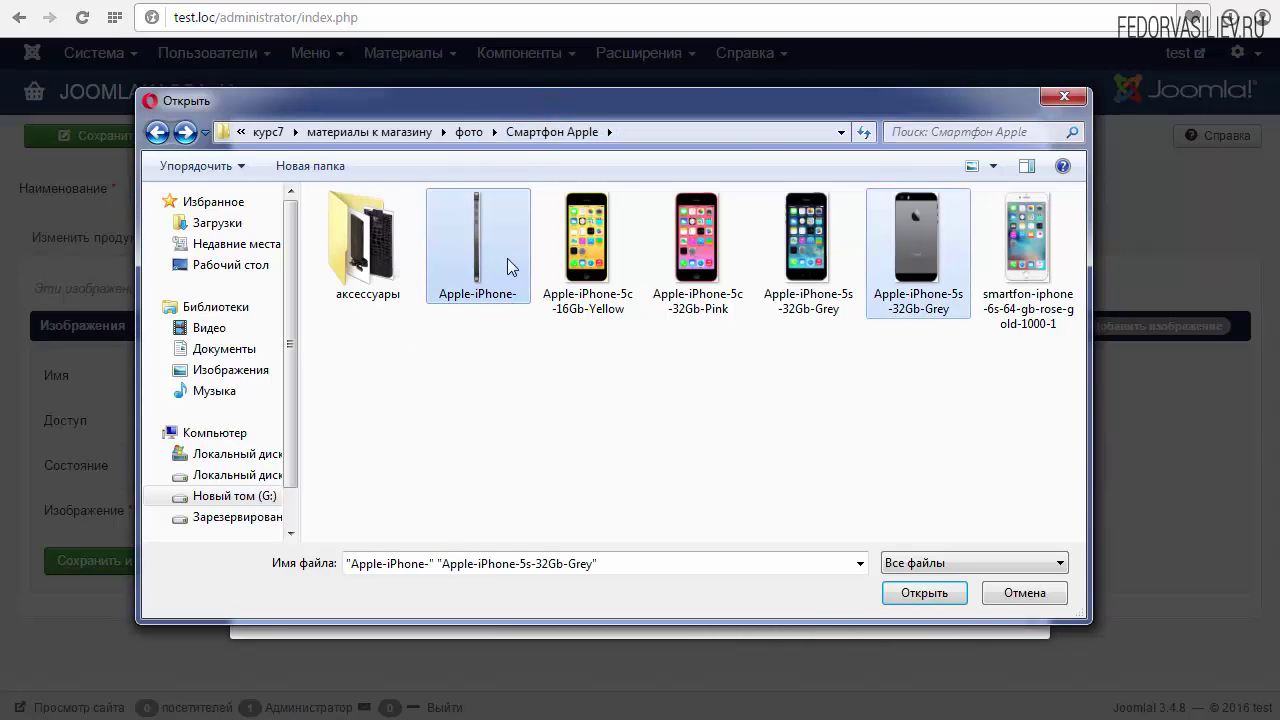
pyautogui.click(922, 593)
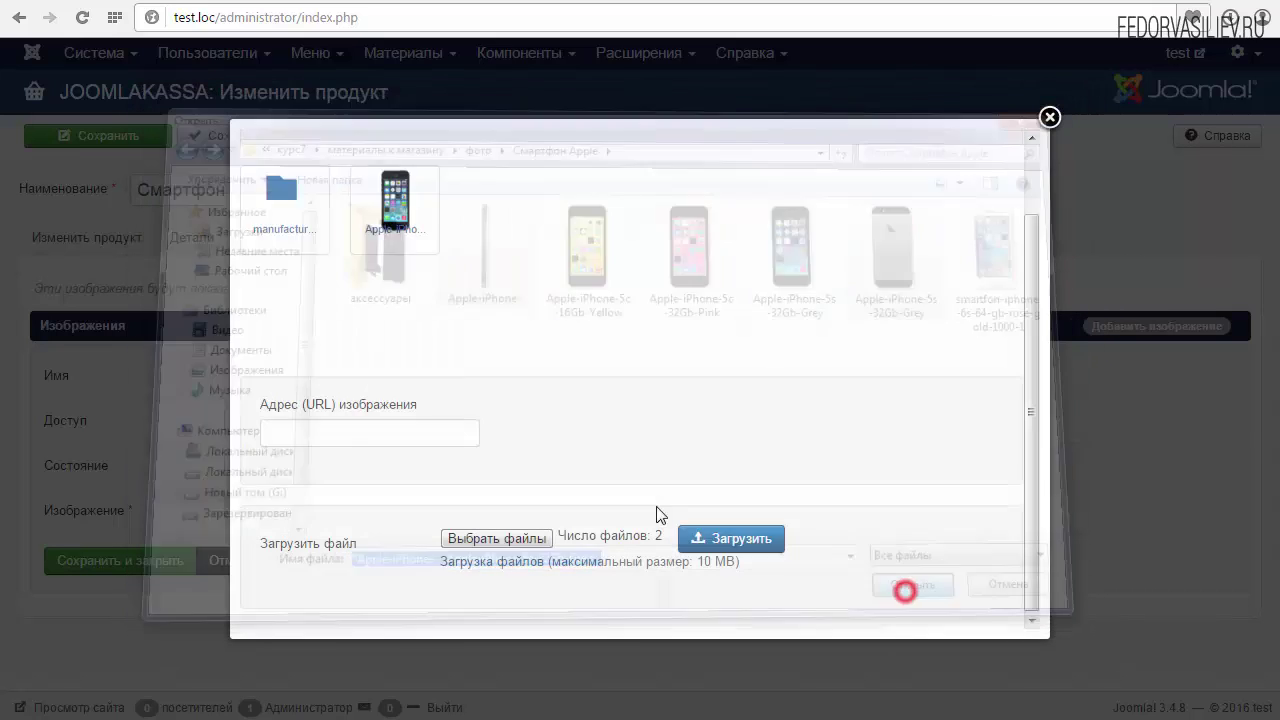
pyautogui.click(731, 537)
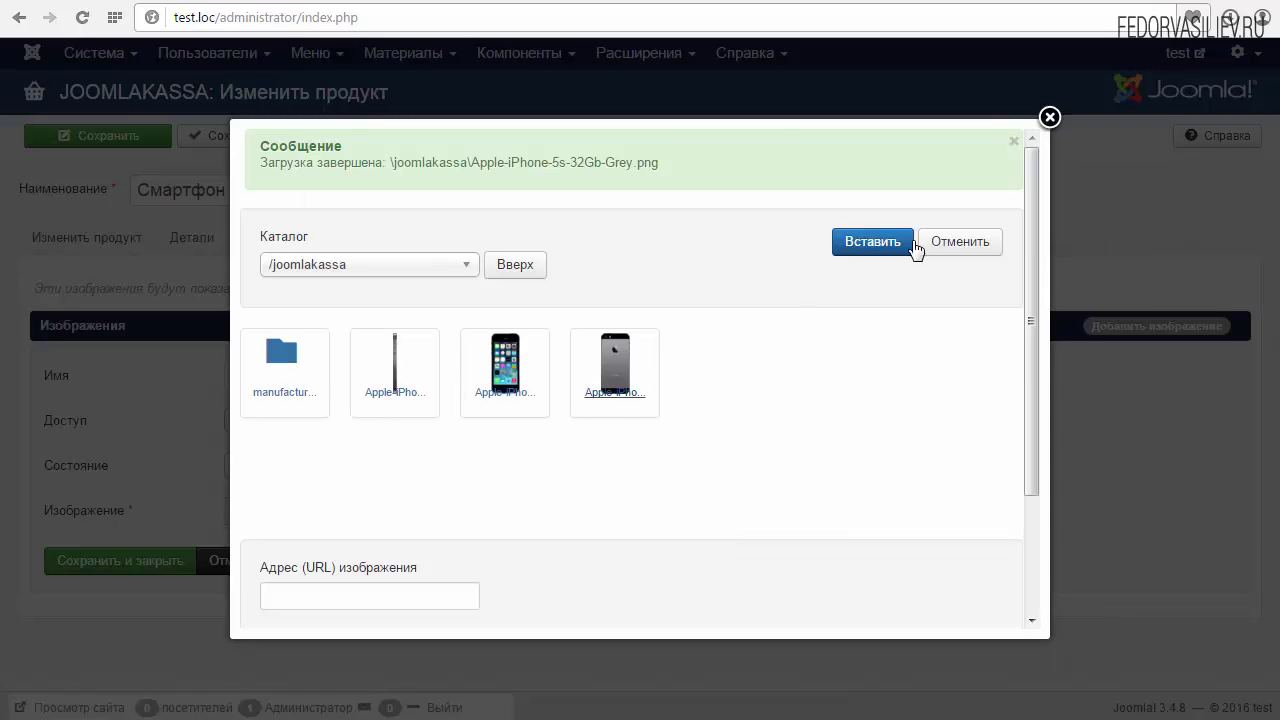
# Step: Insert the rear-view Apple-iPhone-5s-32Gb-Grey.png as the new gallery image and save the entry
pyautogui.click(610, 368)
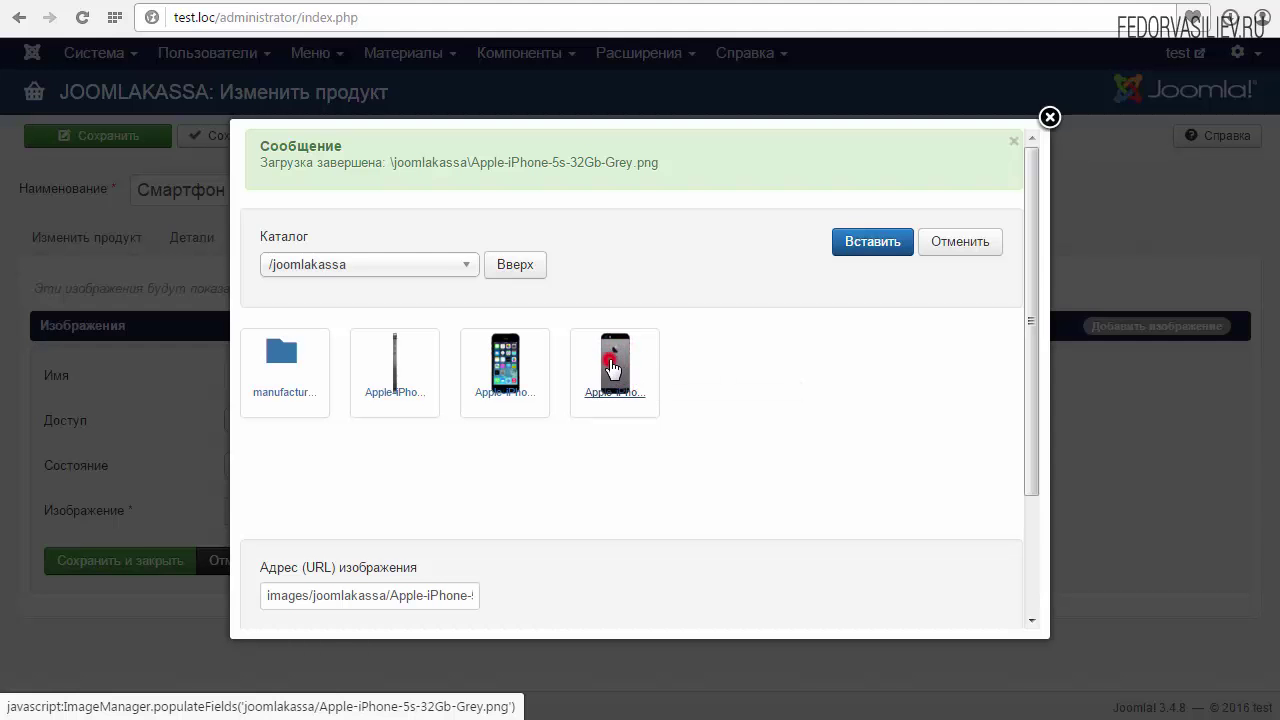
pyautogui.click(870, 242)
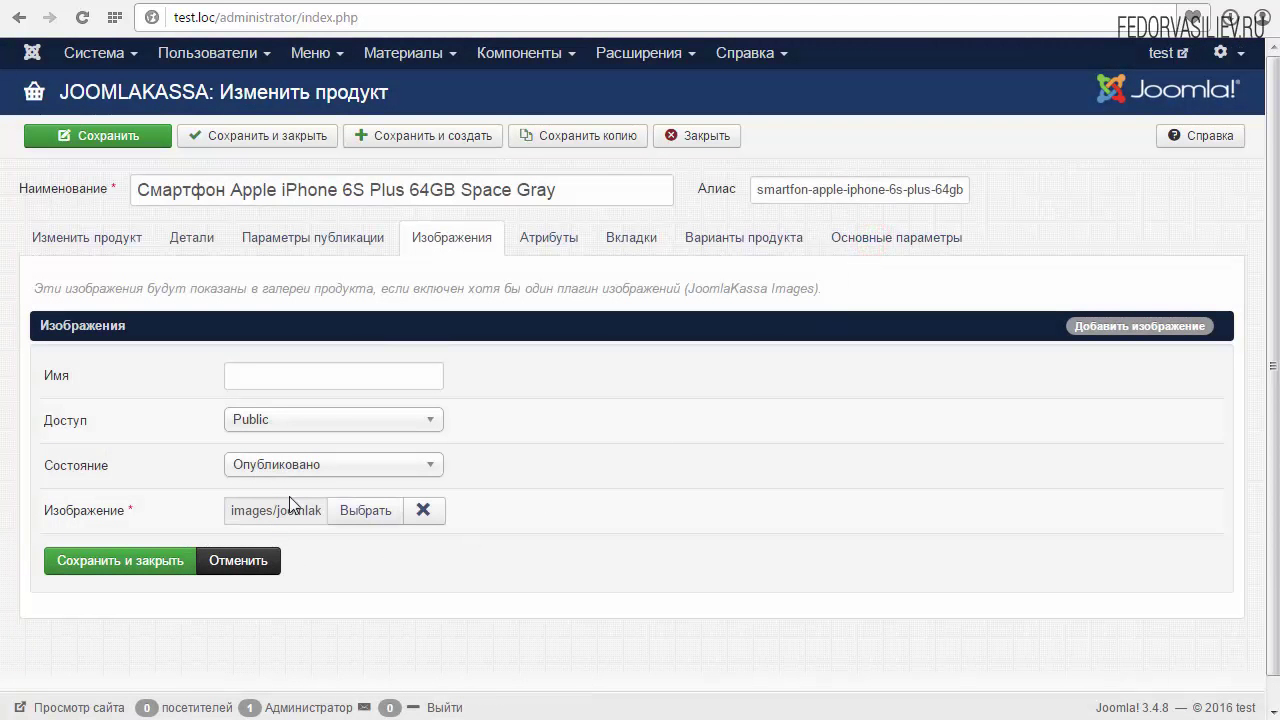
pyautogui.click(90, 562)
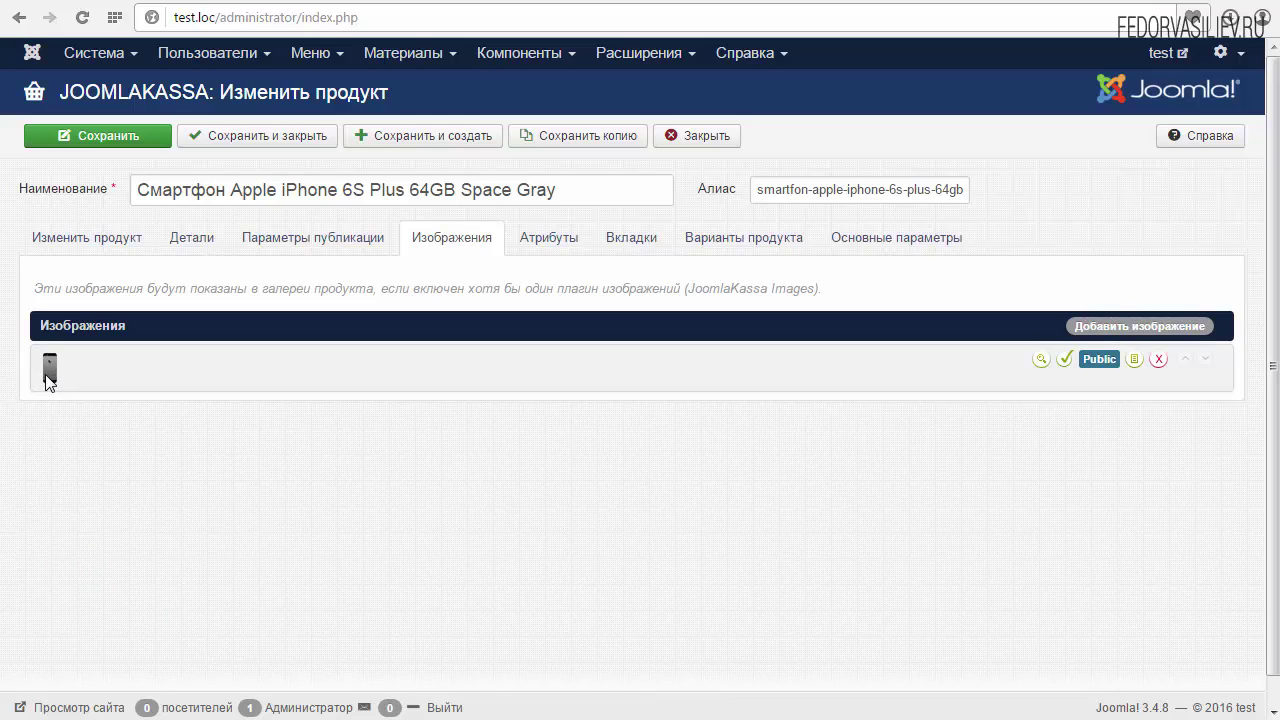
# Step: Examine the saved gallery image's controls and settings, expanding and collapsing its edit form
pyautogui.click(1040, 359)
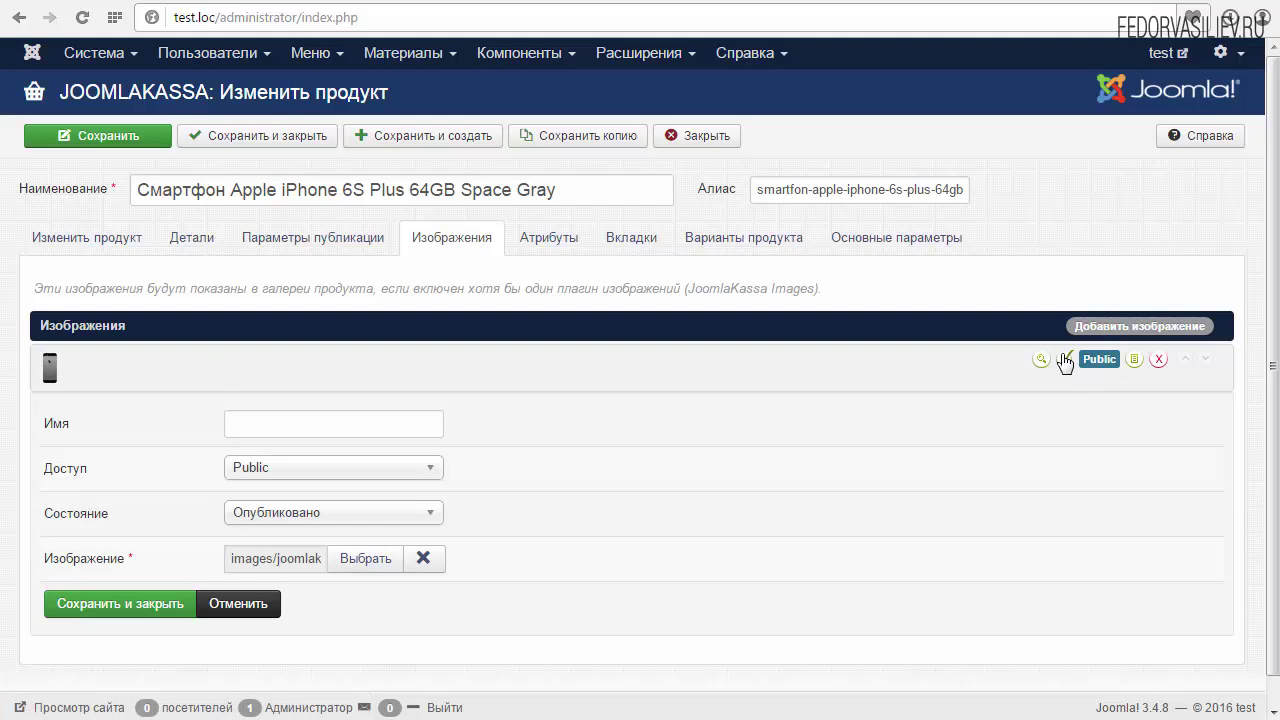
pyautogui.click(1065, 360)
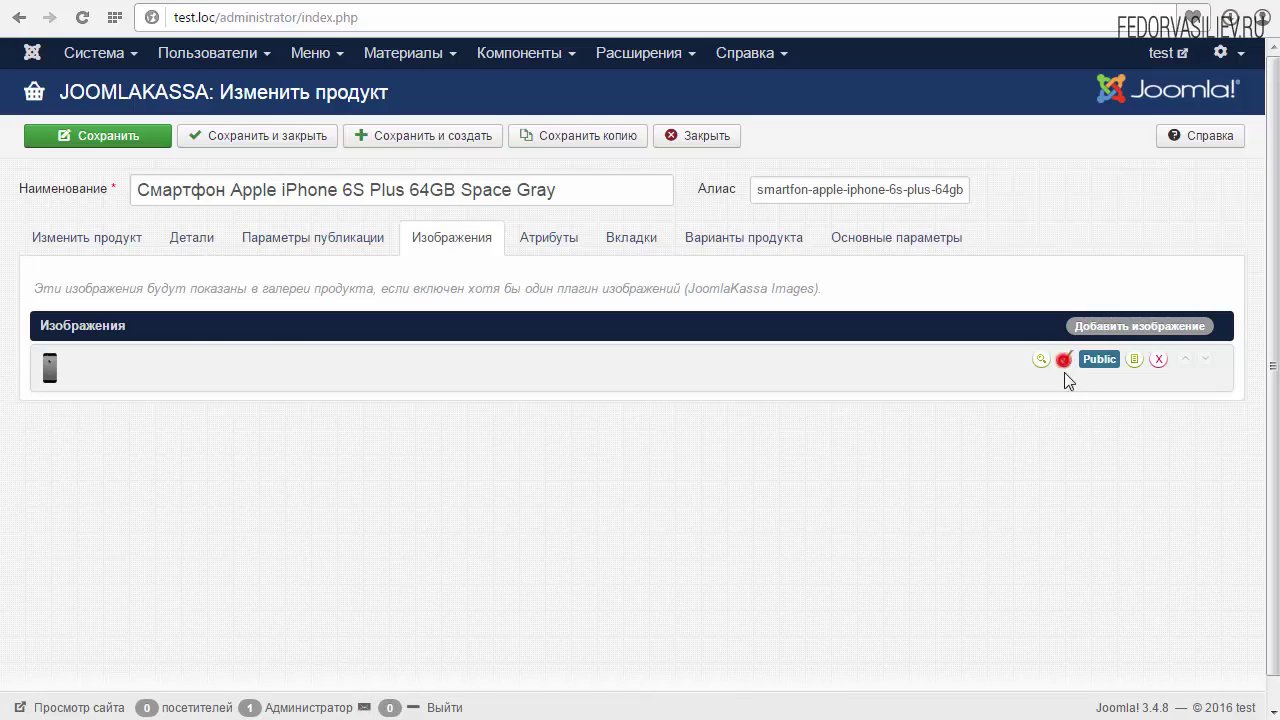
pyautogui.click(1066, 367)
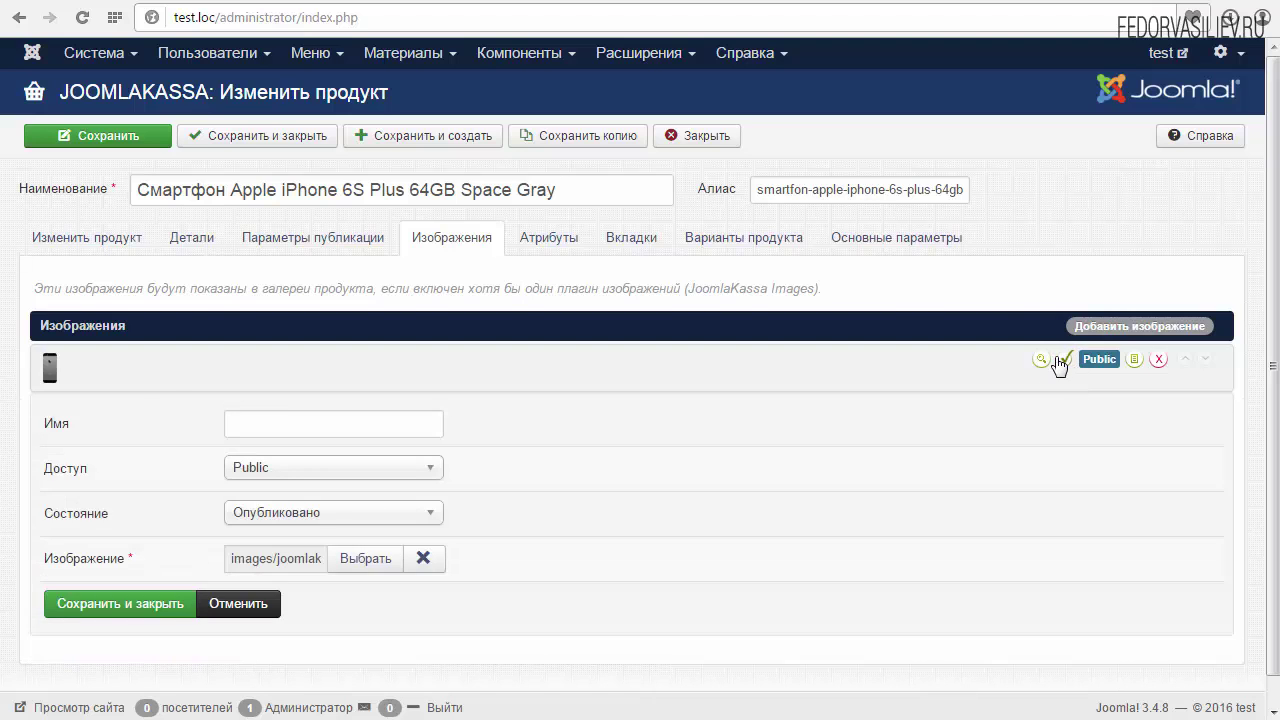
pyautogui.click(1064, 367)
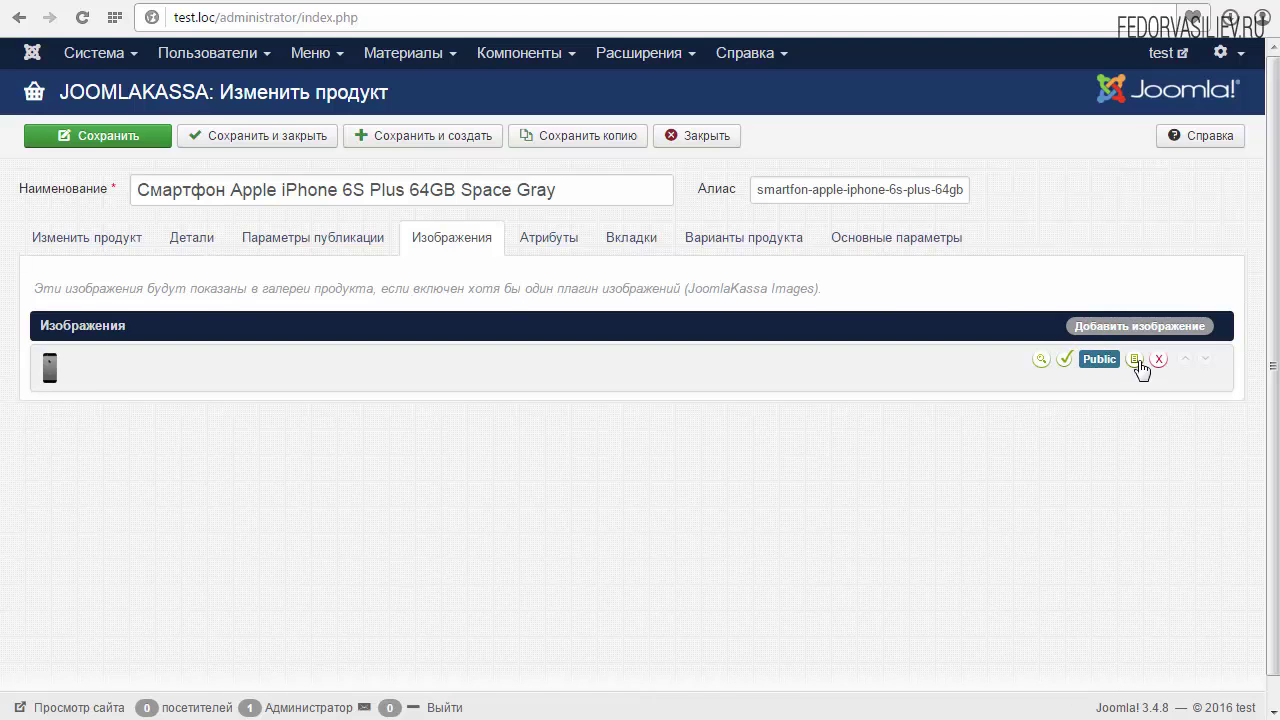
pyautogui.click(1135, 359)
pyautogui.click(1135, 359)
pyautogui.click(1135, 359)
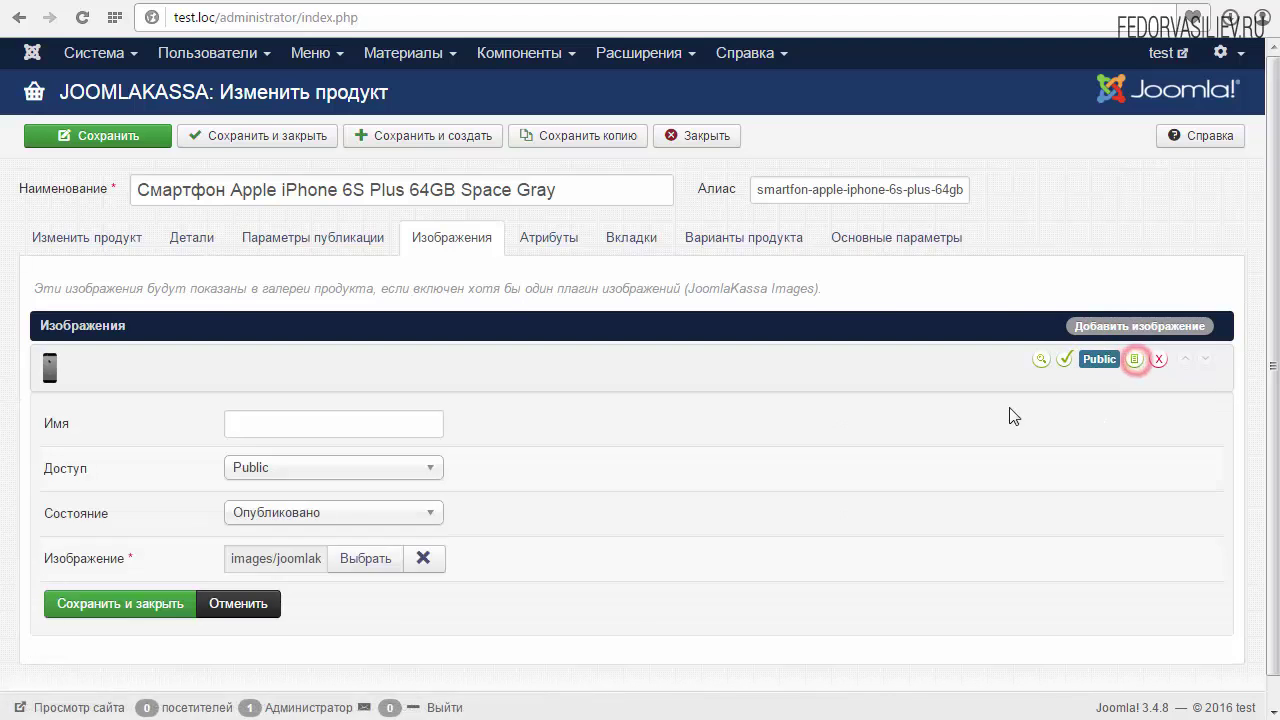
pyautogui.click(1135, 359)
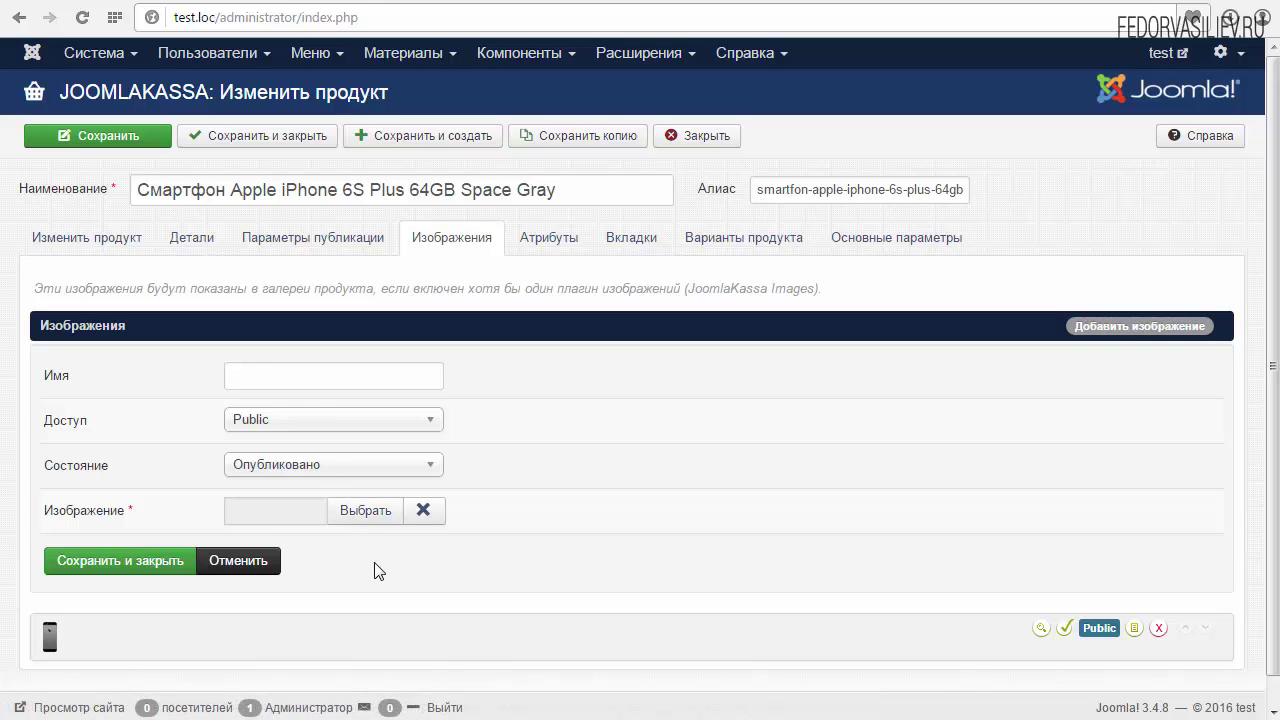
# Step: Insert the side-view Apple-iPhone- picture from /joomlakassa as a second gallery image and save the entry
pyautogui.click(368, 512)
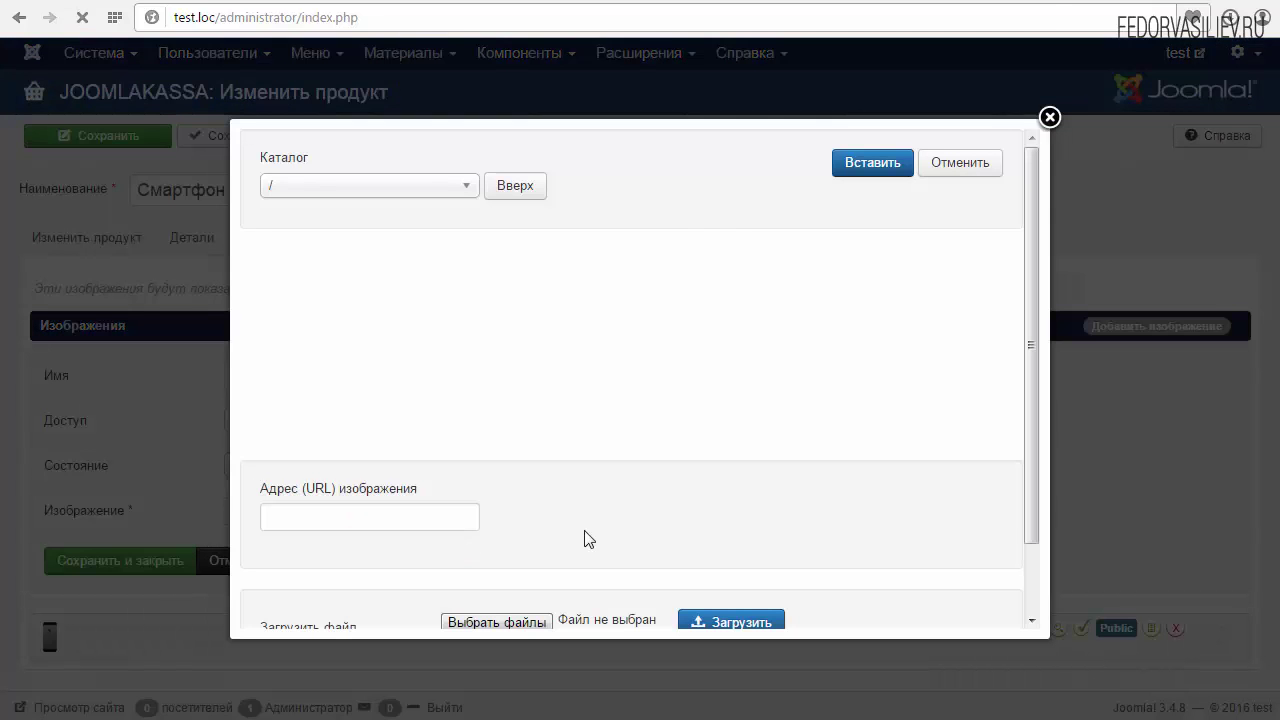
pyautogui.click(398, 290)
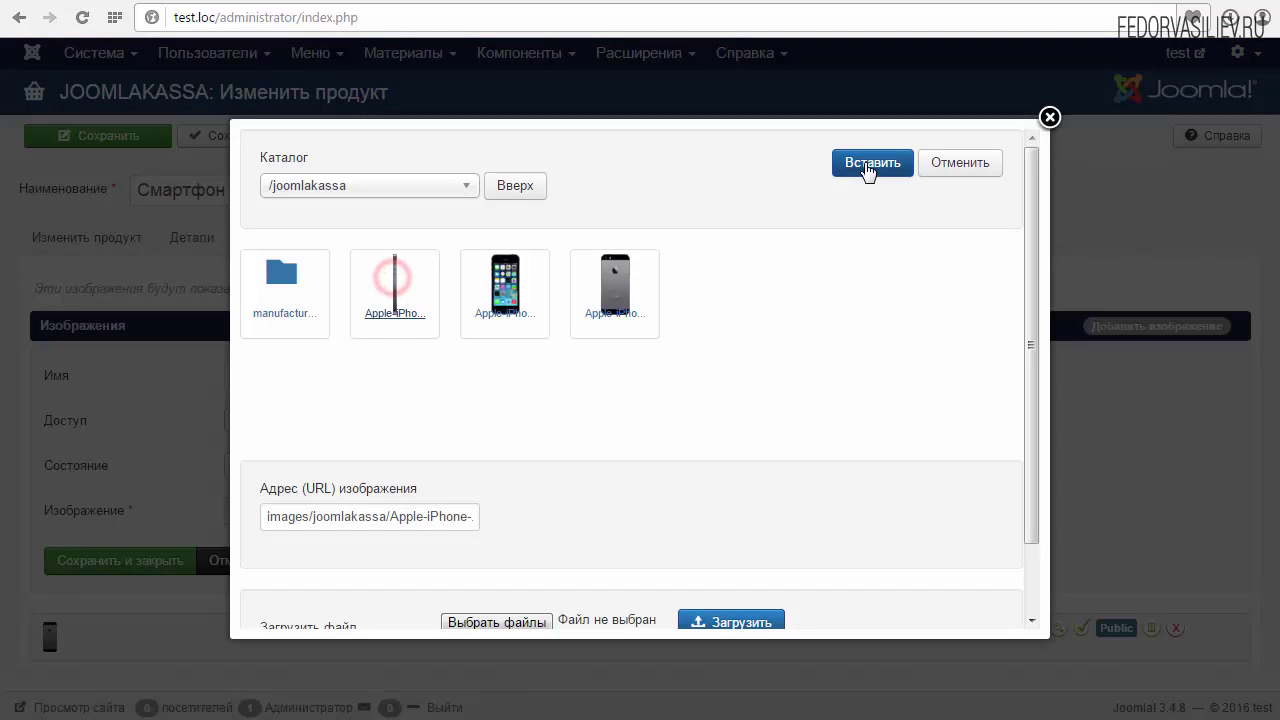
pyautogui.click(866, 162)
pyautogui.click(84, 561)
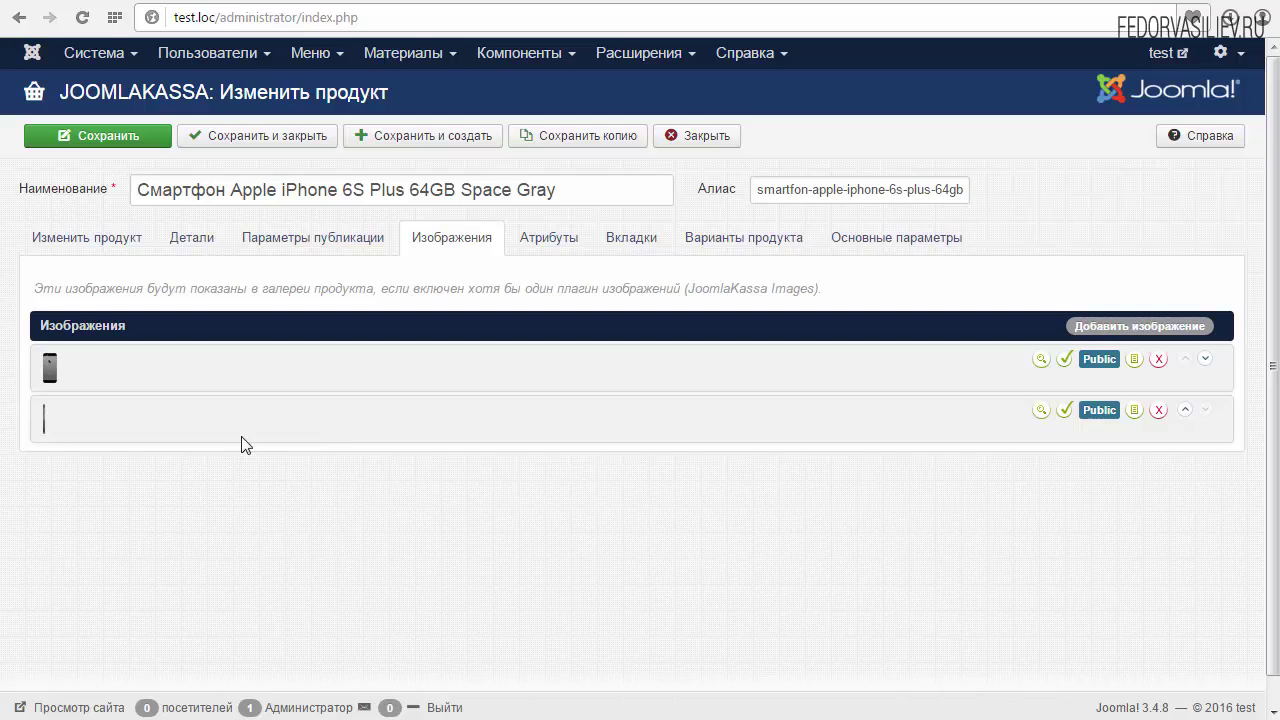
# Step: Check the product's attributes section, then open a new tab entry under Вкладки and inspect its Тип and Доступ options
pyautogui.click(546, 238)
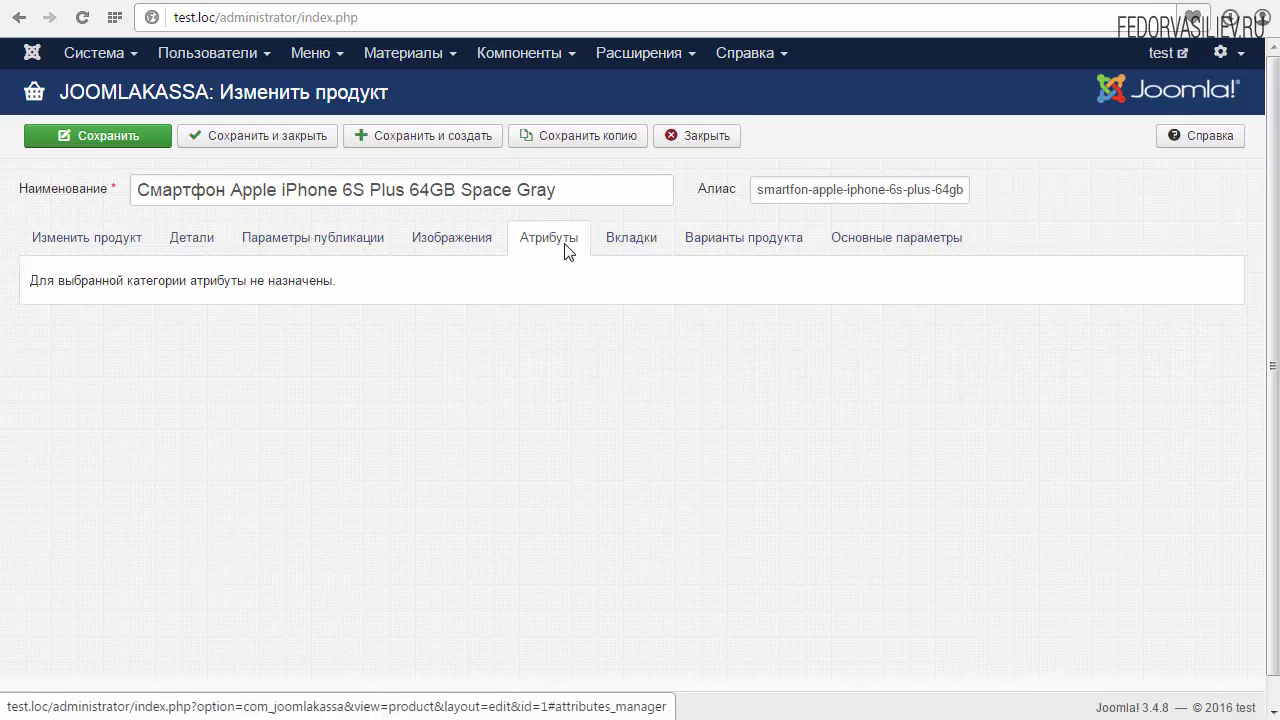
pyautogui.click(618, 248)
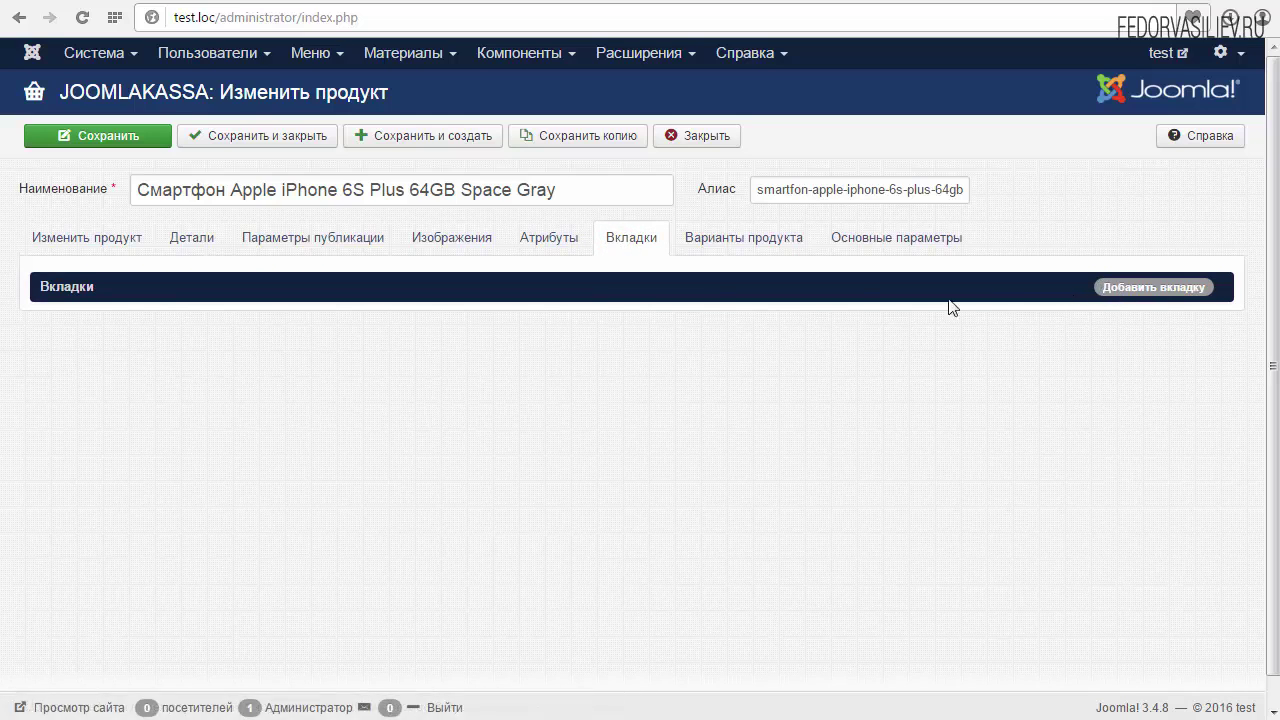
pyautogui.click(221, 293)
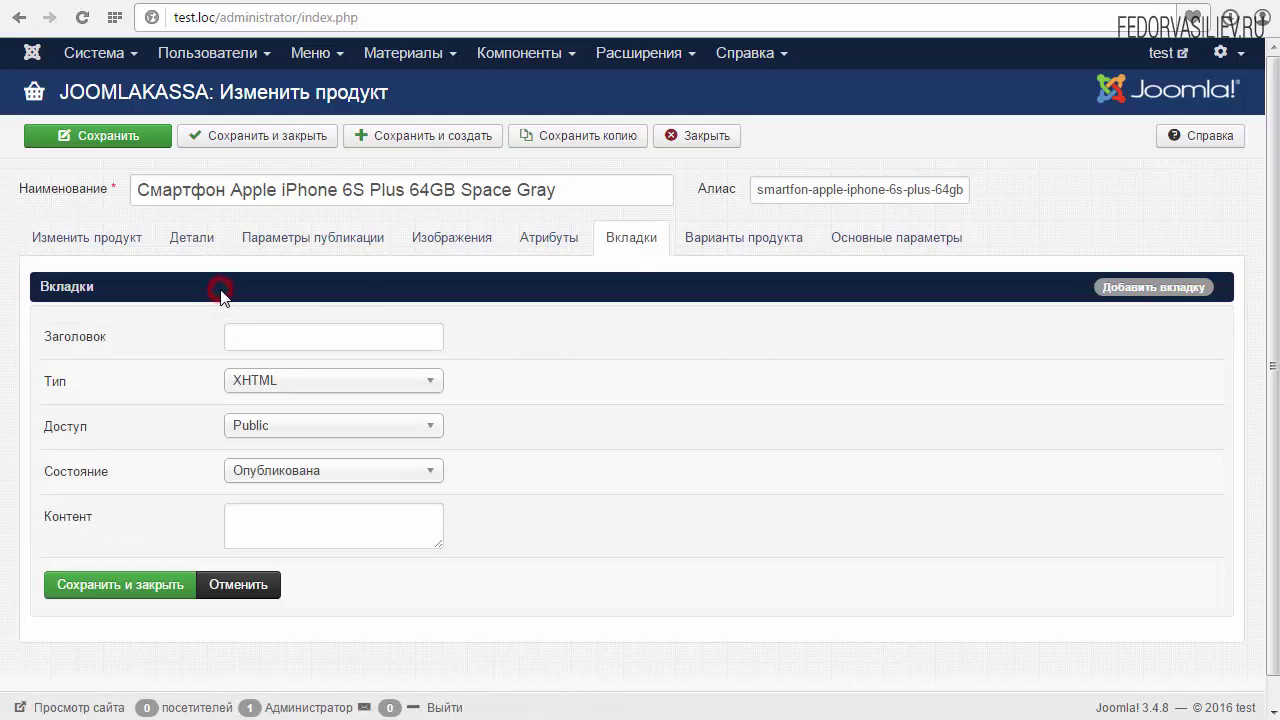
pyautogui.click(296, 378)
pyautogui.click(283, 425)
pyautogui.click(283, 425)
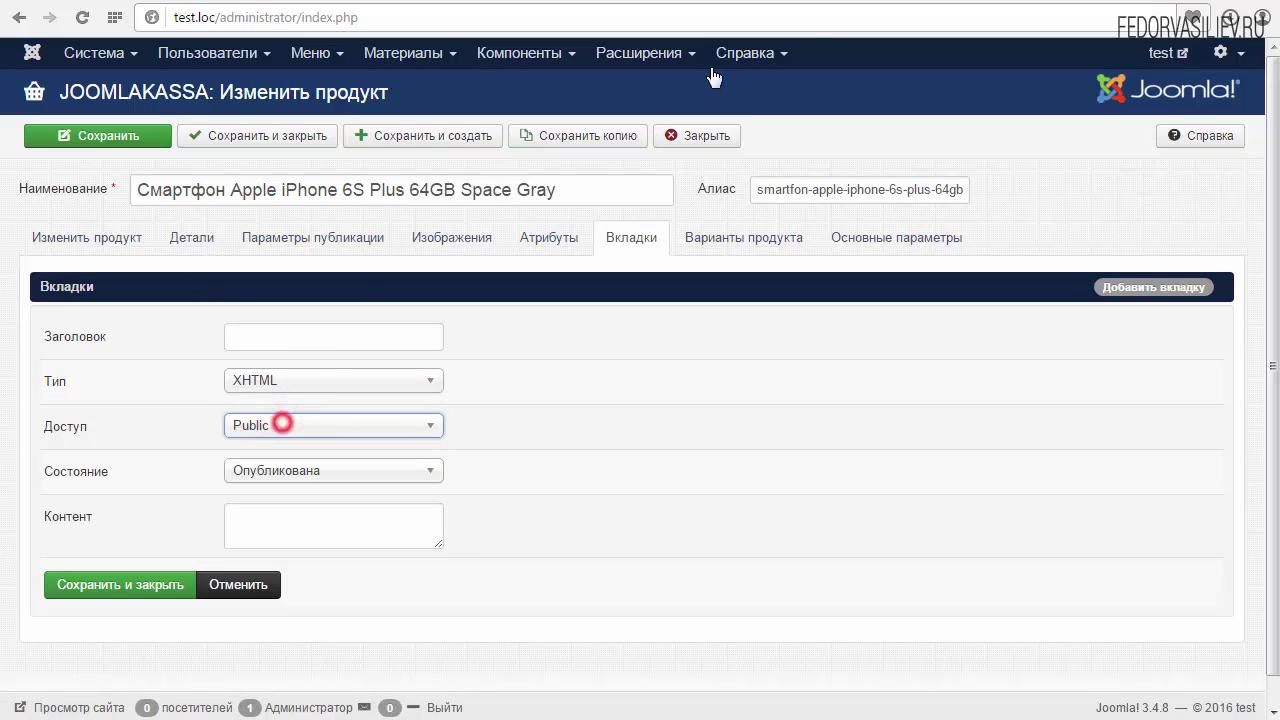
# Step: Examine the Атрибуты продукта, Характеристики and Отзывы sections of the iPhone 6S Plus page in the demo shop
pyautogui.click(1083, 2)
pyautogui.scroll(-3, 786, 177)
pyautogui.scroll(5, 767, 212)
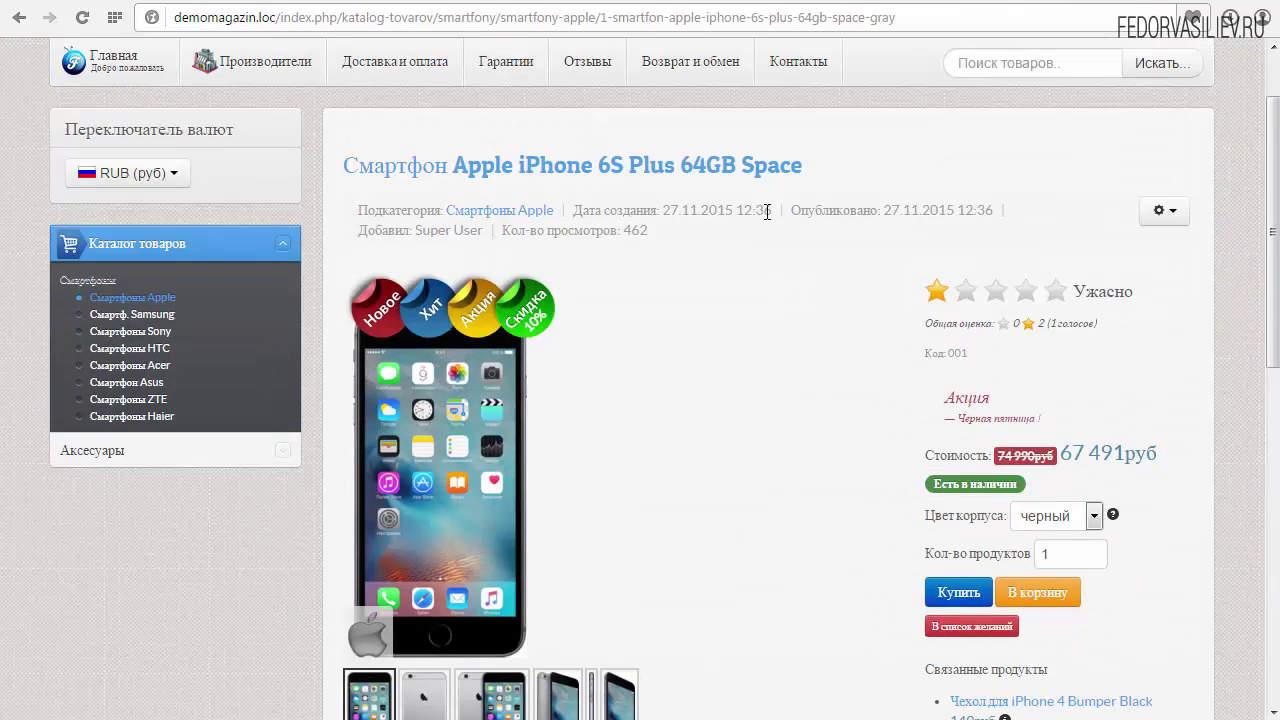
pyautogui.scroll(-5, 786, 305)
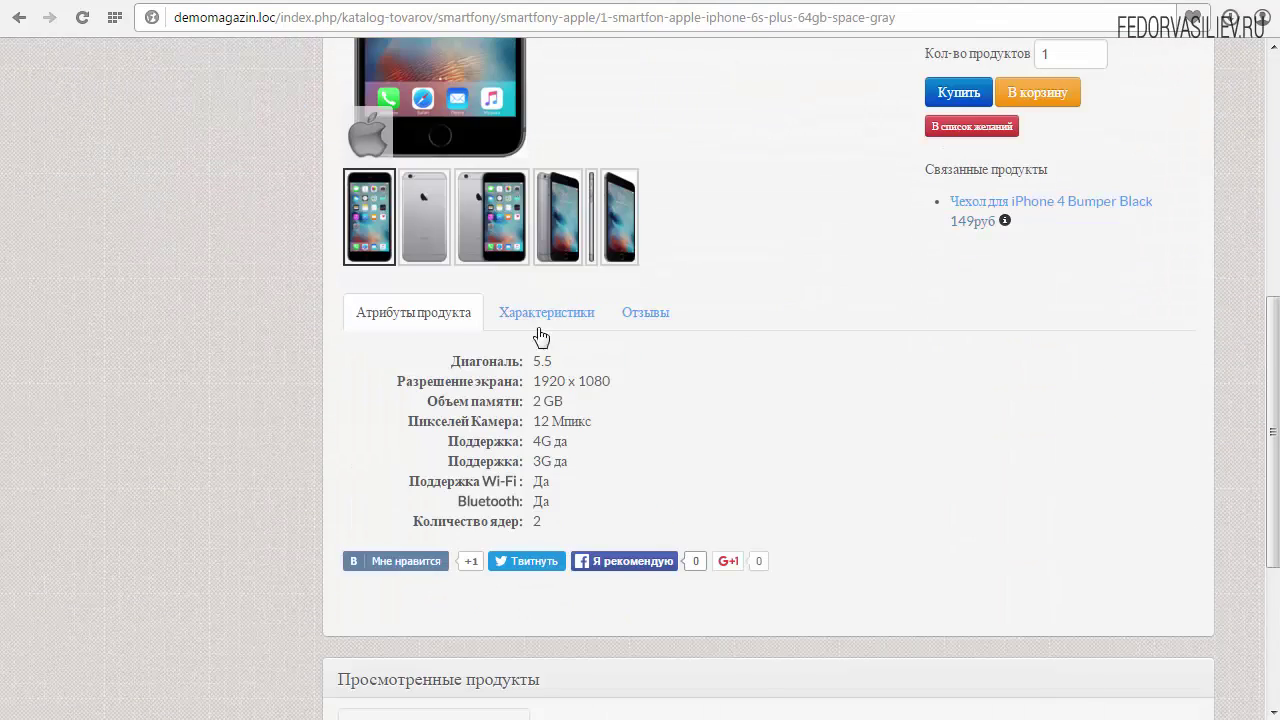
pyautogui.click(565, 318)
pyautogui.click(660, 315)
pyautogui.click(561, 318)
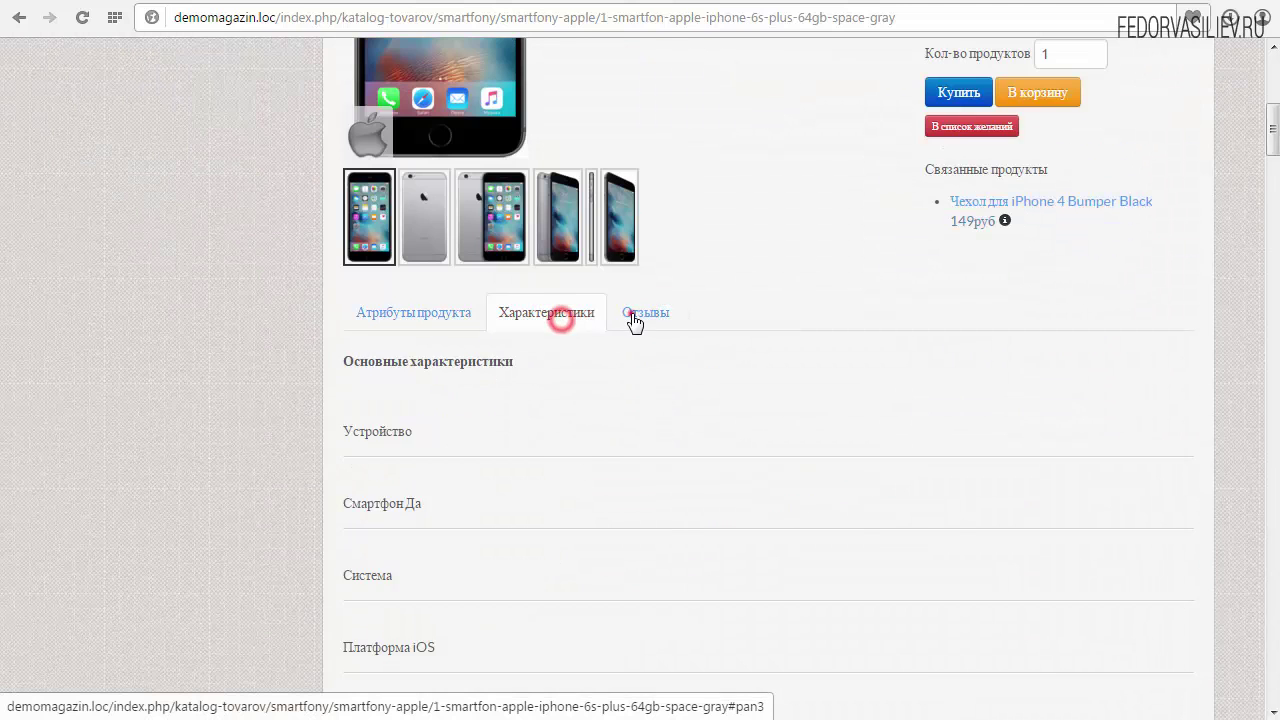
pyautogui.click(635, 318)
pyautogui.scroll(-4, 727, 310)
pyautogui.scroll(3, 700, 308)
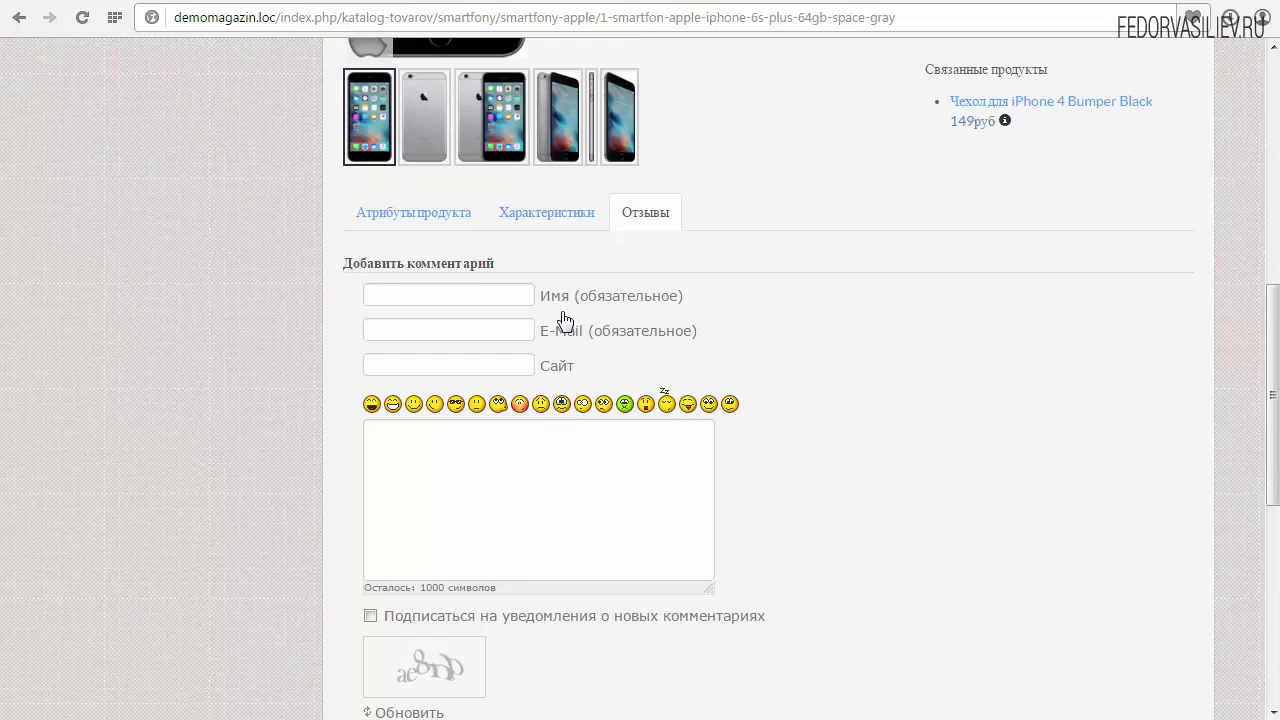
pyautogui.click(546, 212)
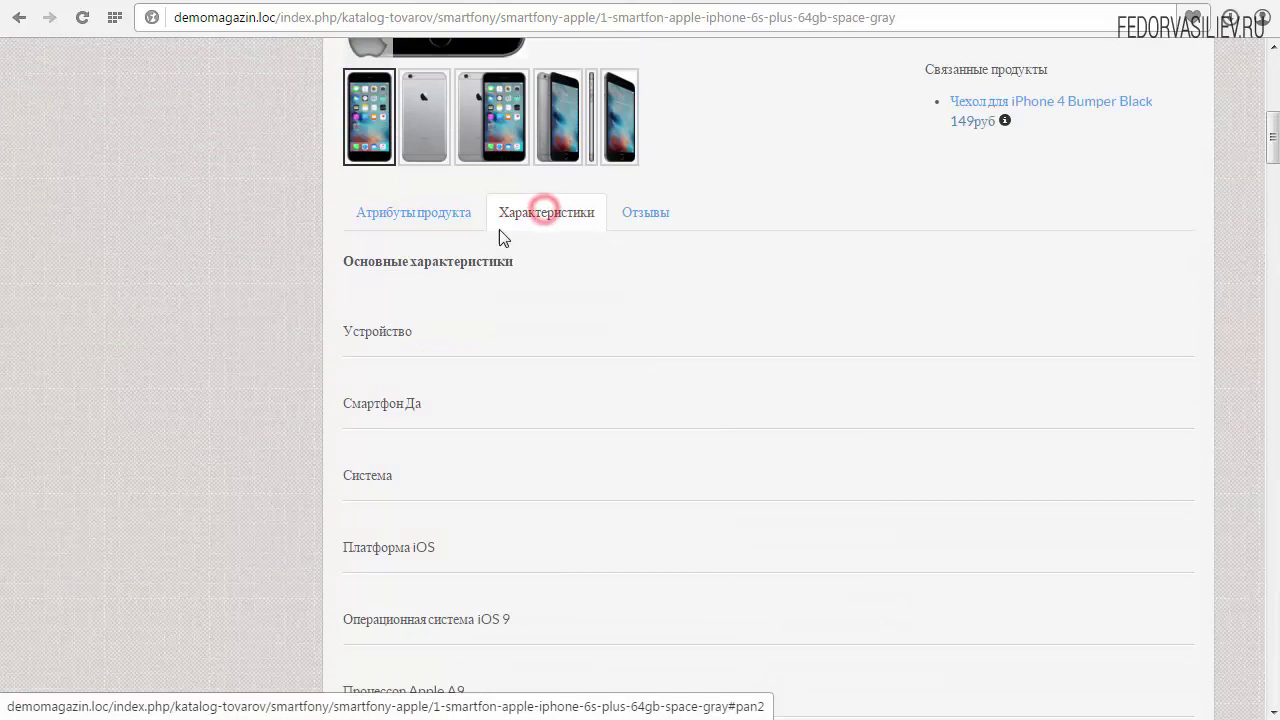
pyautogui.click(437, 214)
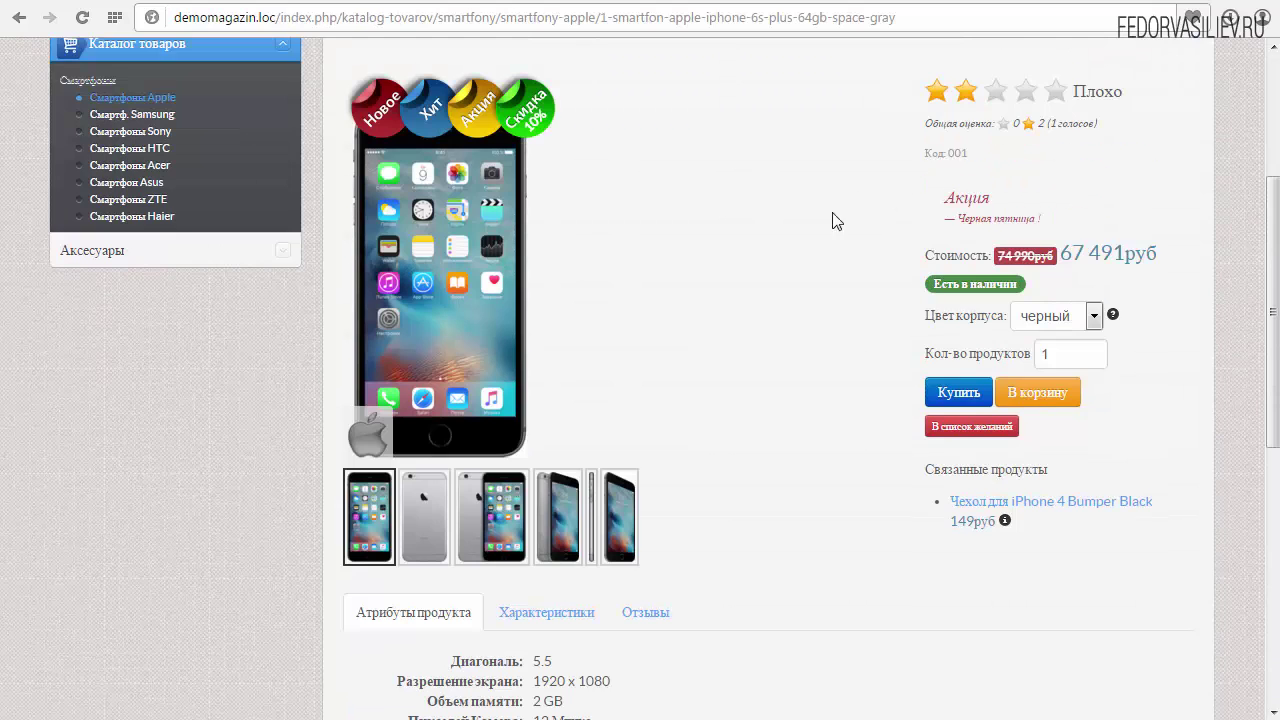
# Step: Examine the Цвет корпуса label and its list of colour options on the demo shop's product page
pyautogui.tripleClick(926, 317)
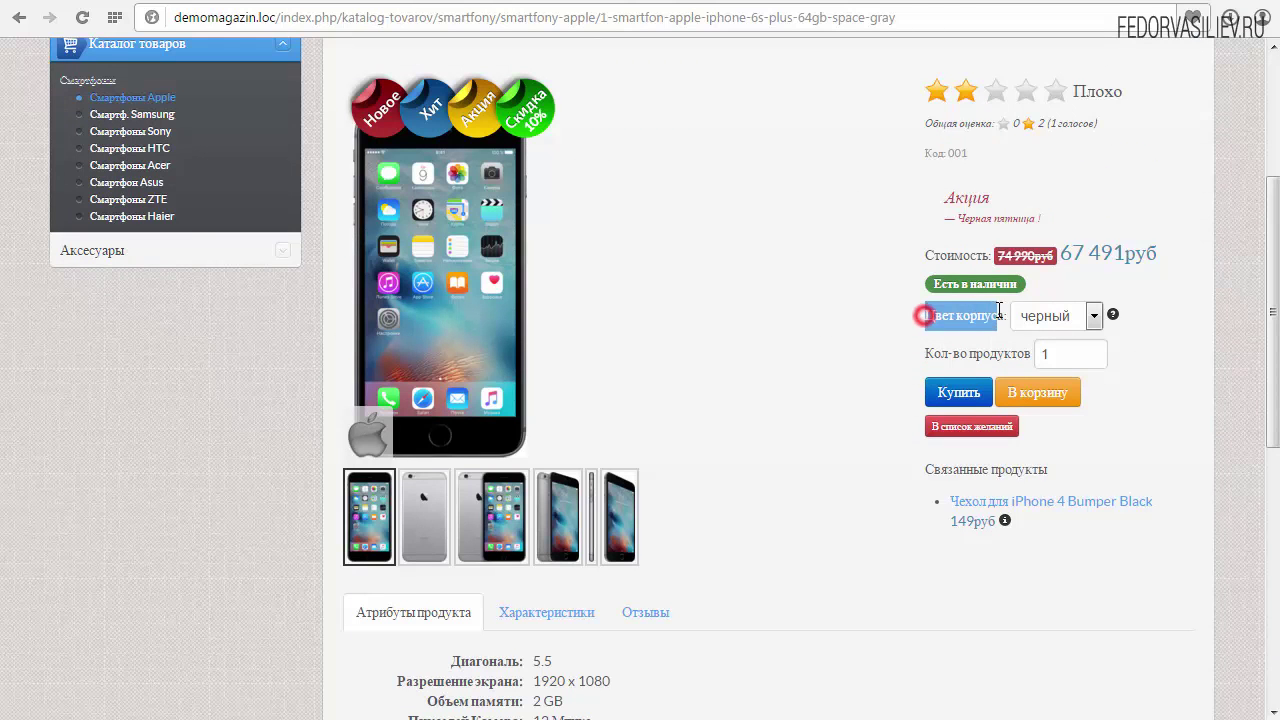
pyautogui.click(978, 317)
pyautogui.click(1082, 317)
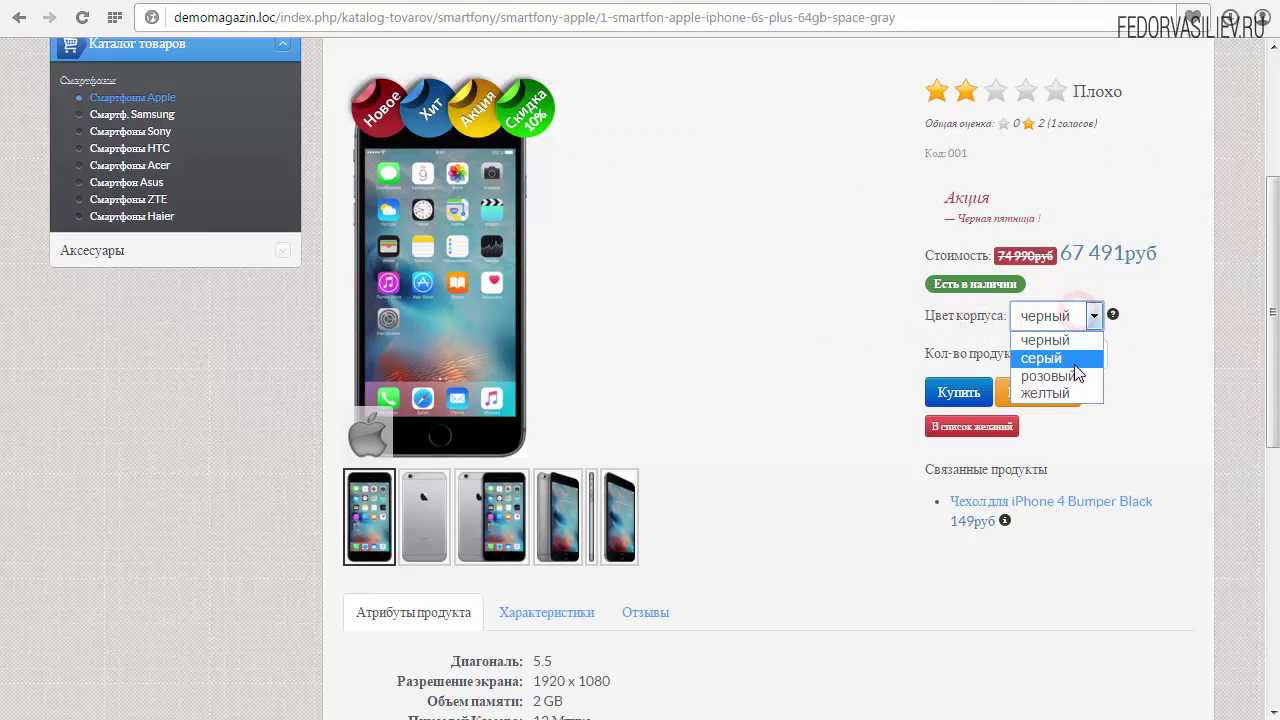
pyautogui.click(890, 322)
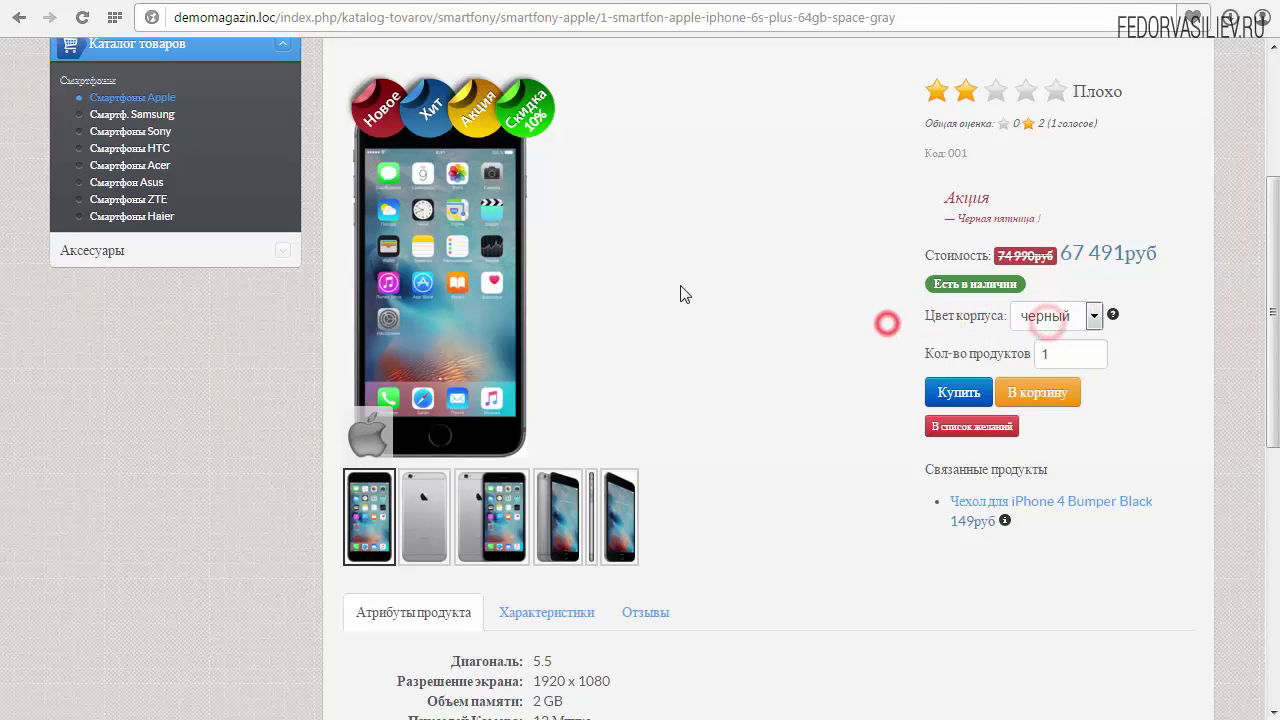
pyautogui.scroll(3, 870, 346)
pyautogui.scroll(-2, 866, 346)
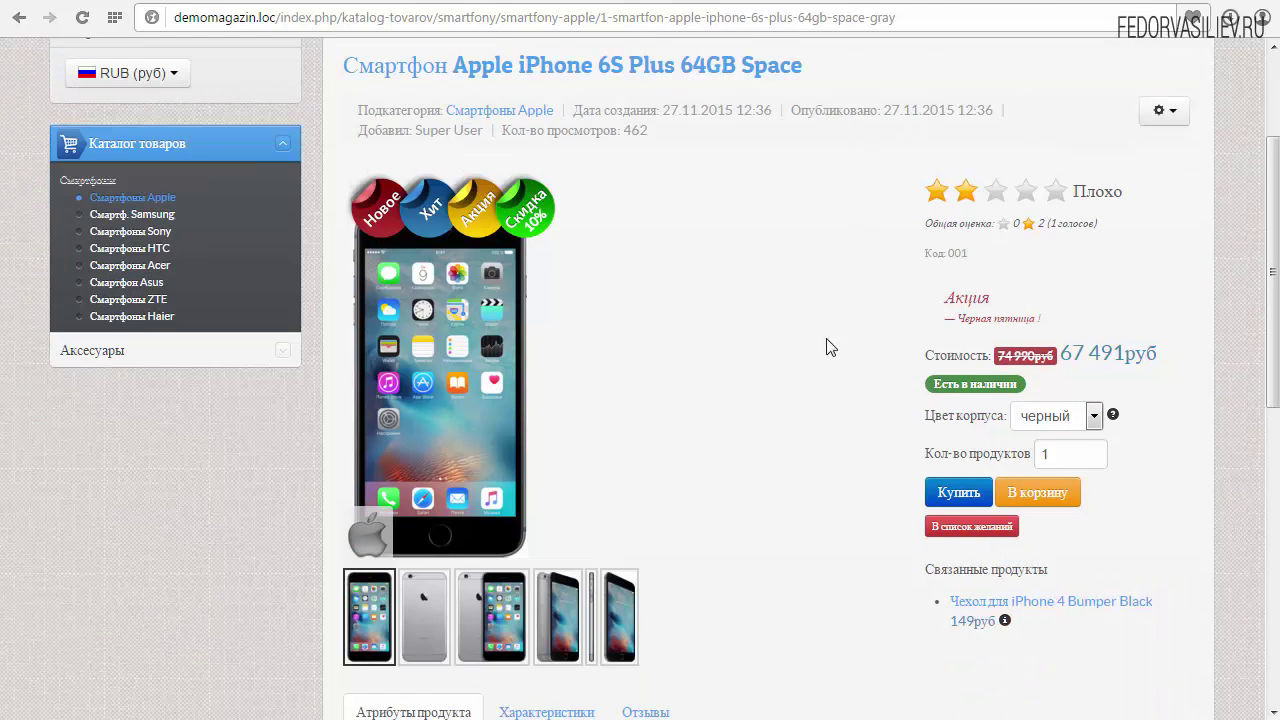
pyautogui.click(1040, 420)
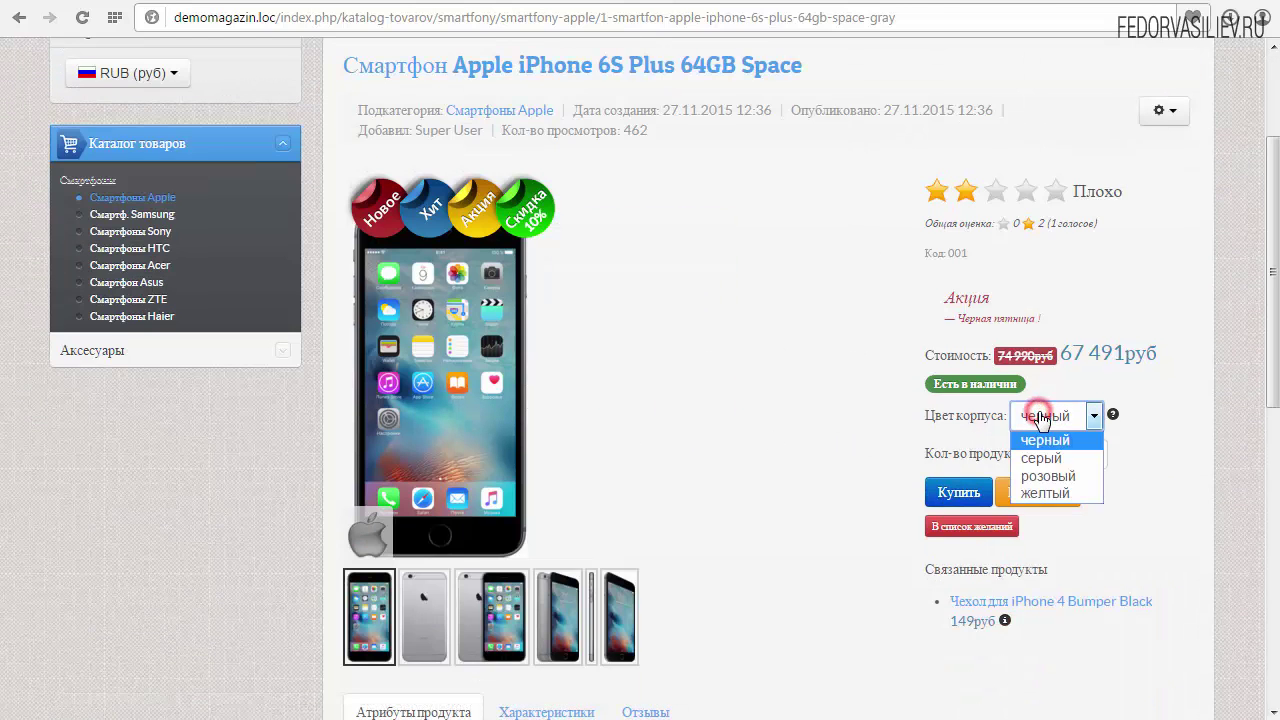
pyautogui.click(966, 420)
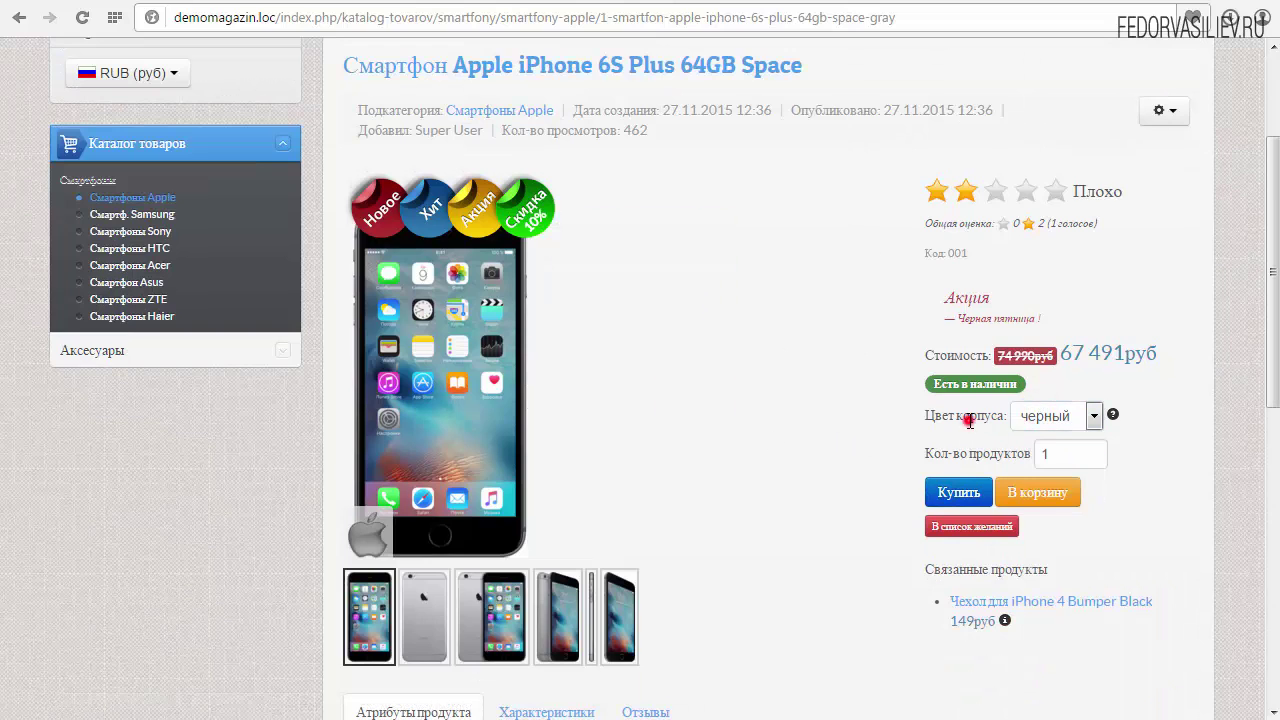
# Step: Try серый as the Цвет корпуса choice and switch the selection back to черный
pyautogui.click(1047, 419)
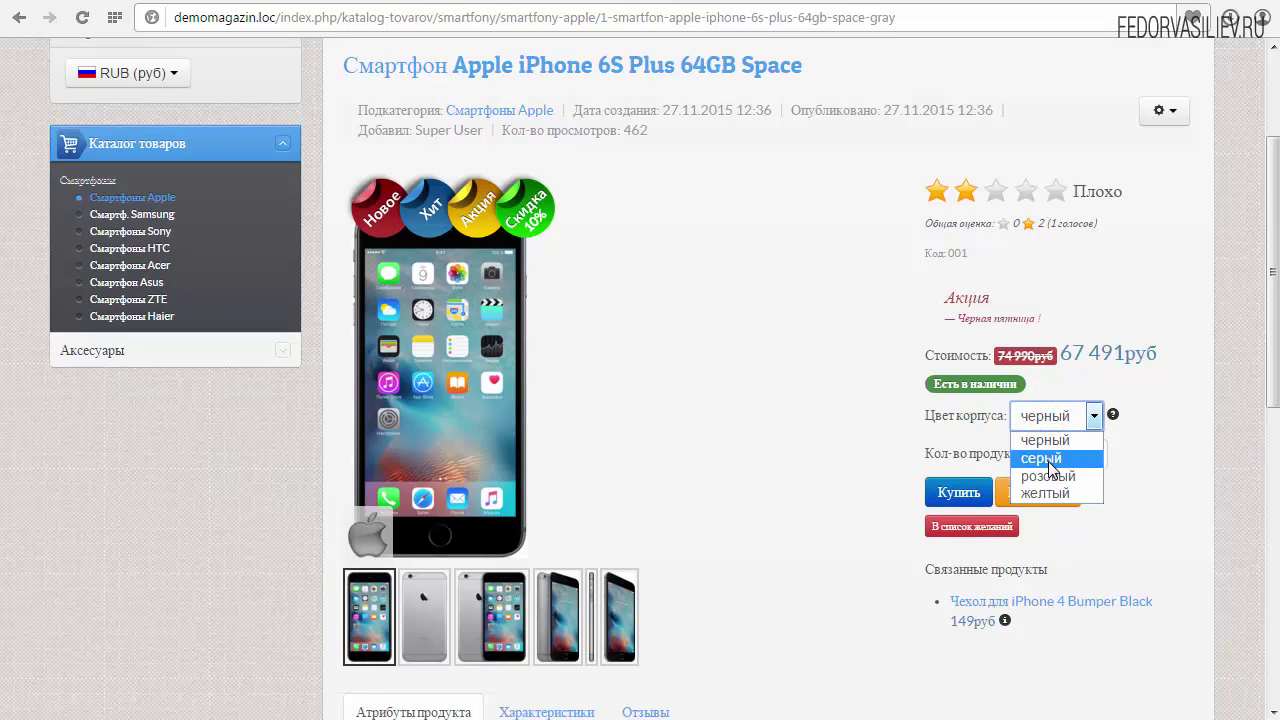
pyautogui.click(1048, 462)
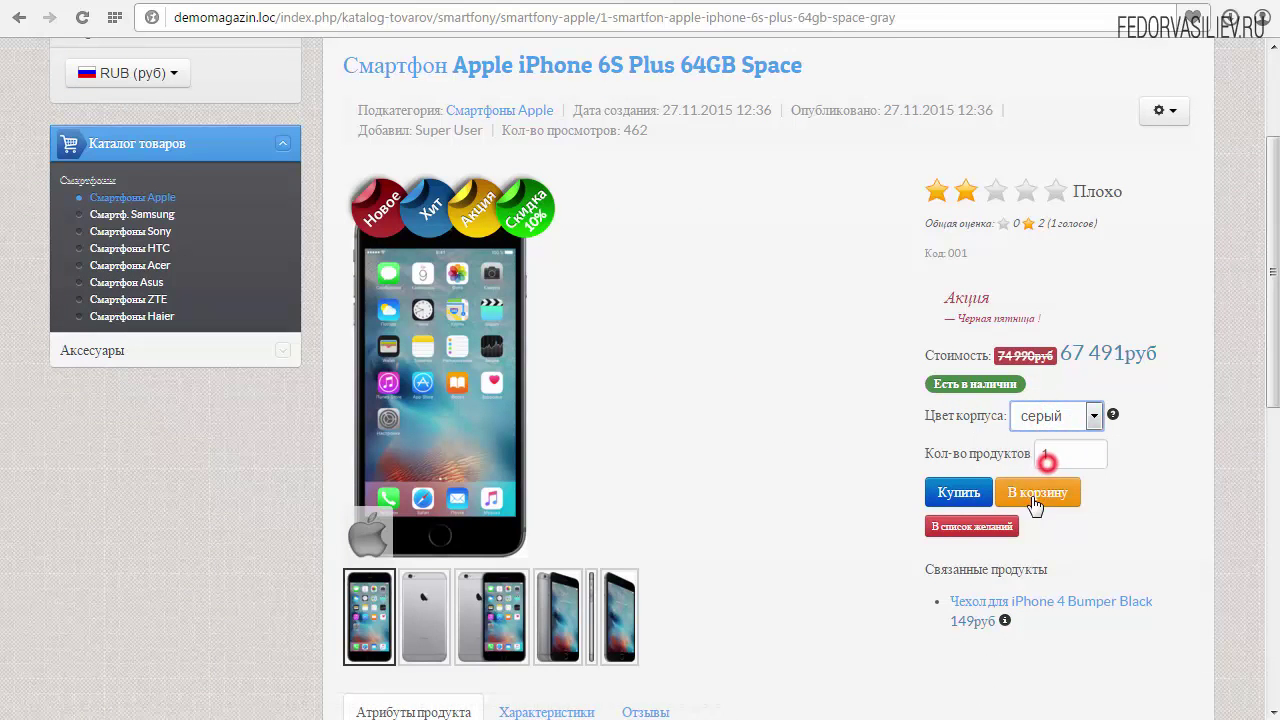
pyautogui.click(1062, 420)
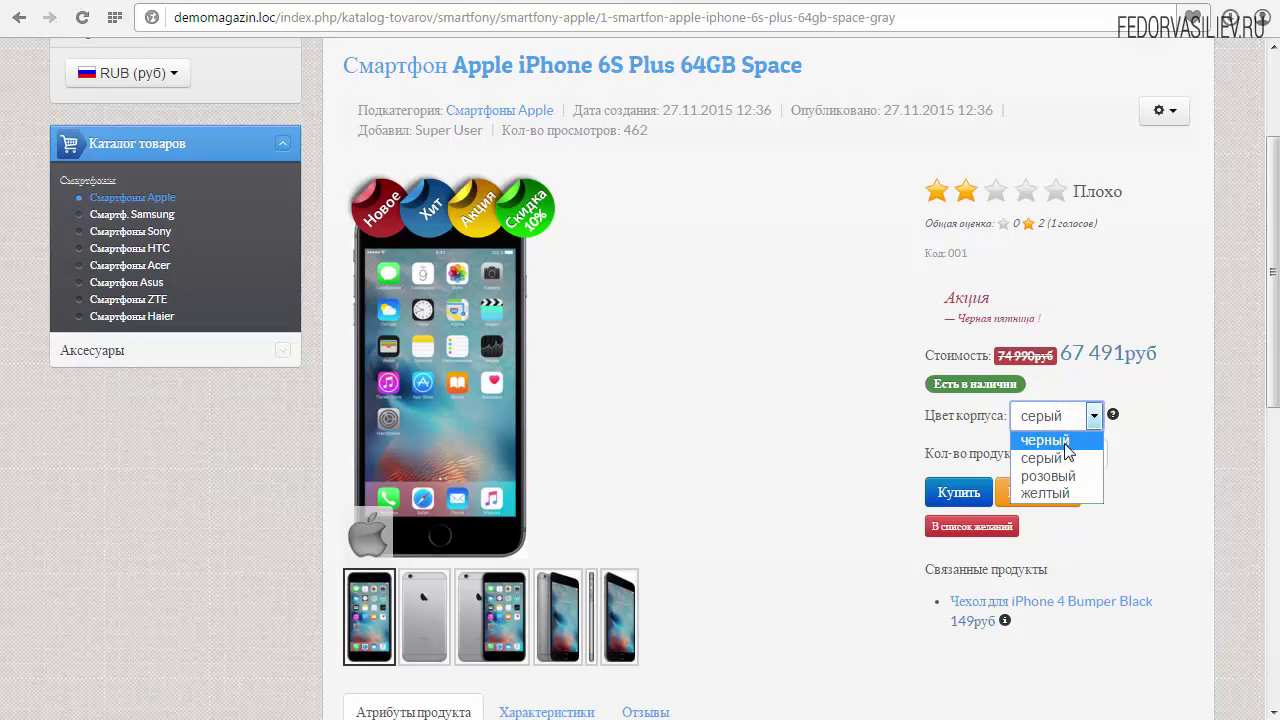
pyautogui.click(1062, 440)
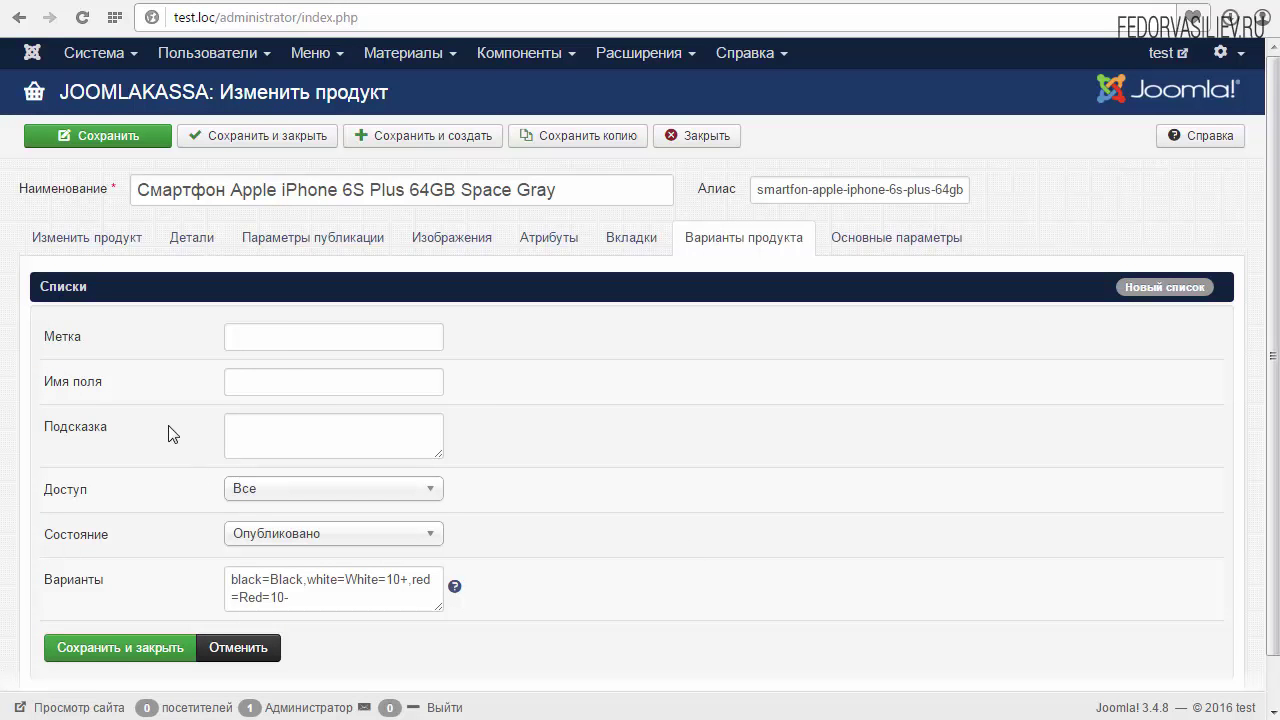
# Step: Switch from the test site's empty list form to the demo shop's product editor and inspect the Метка field of its list
pyautogui.click(283, 338)
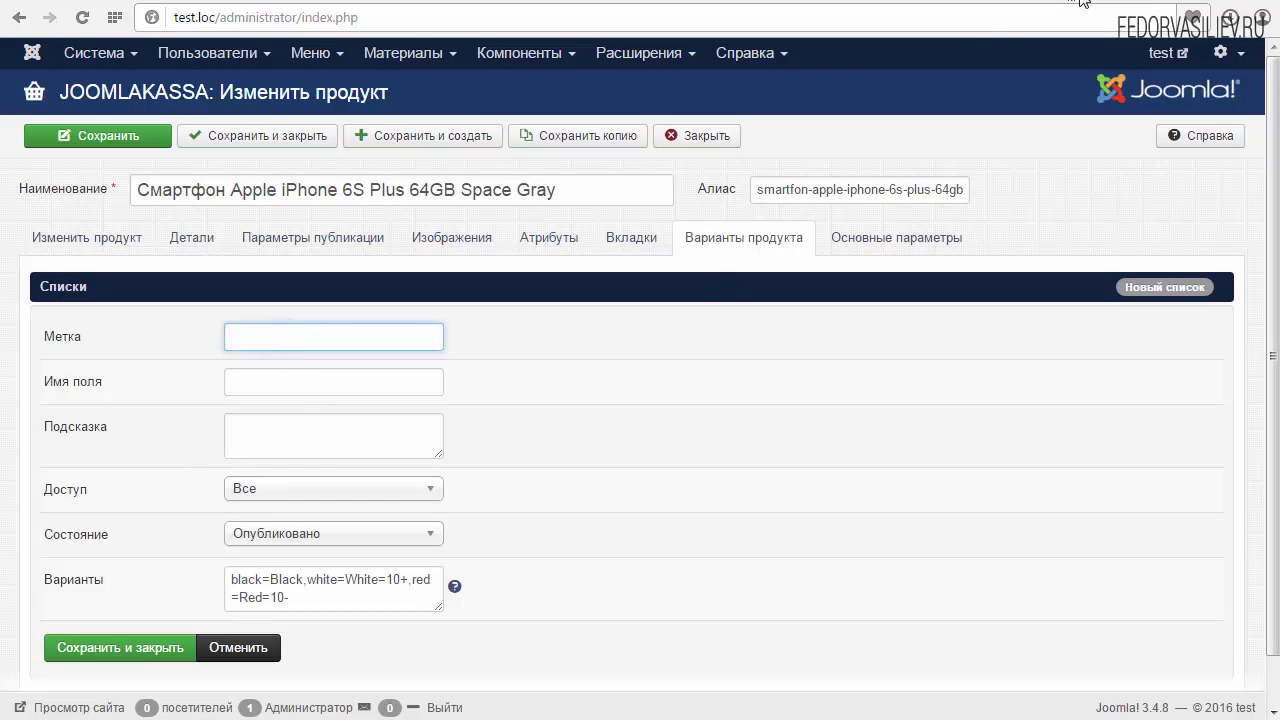
pyautogui.click(975, 2)
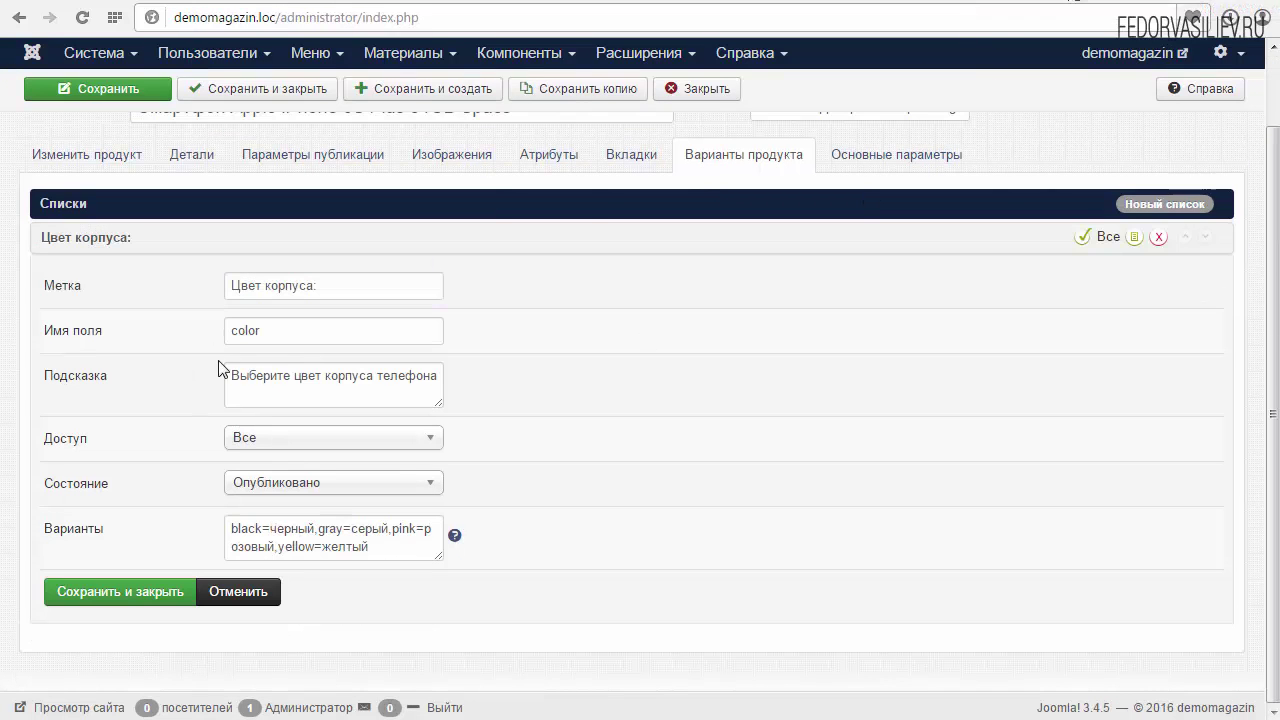
pyautogui.click(361, 283)
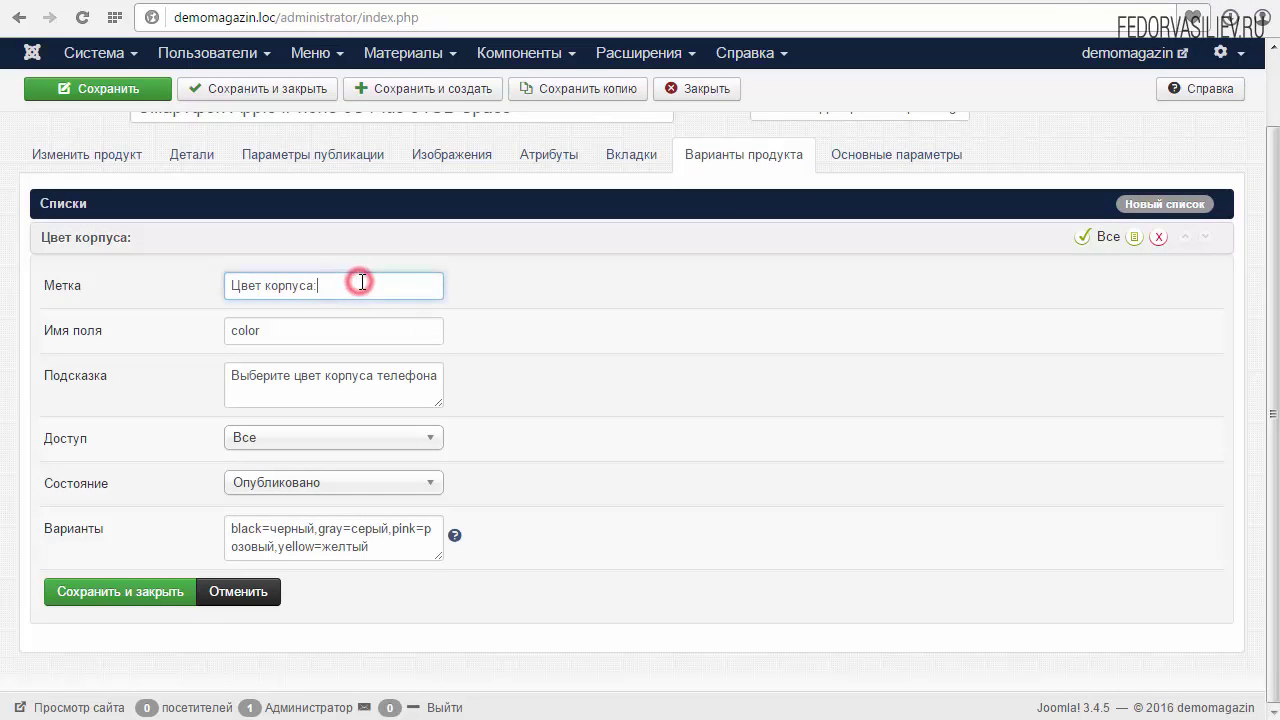
pyautogui.click(58, 296)
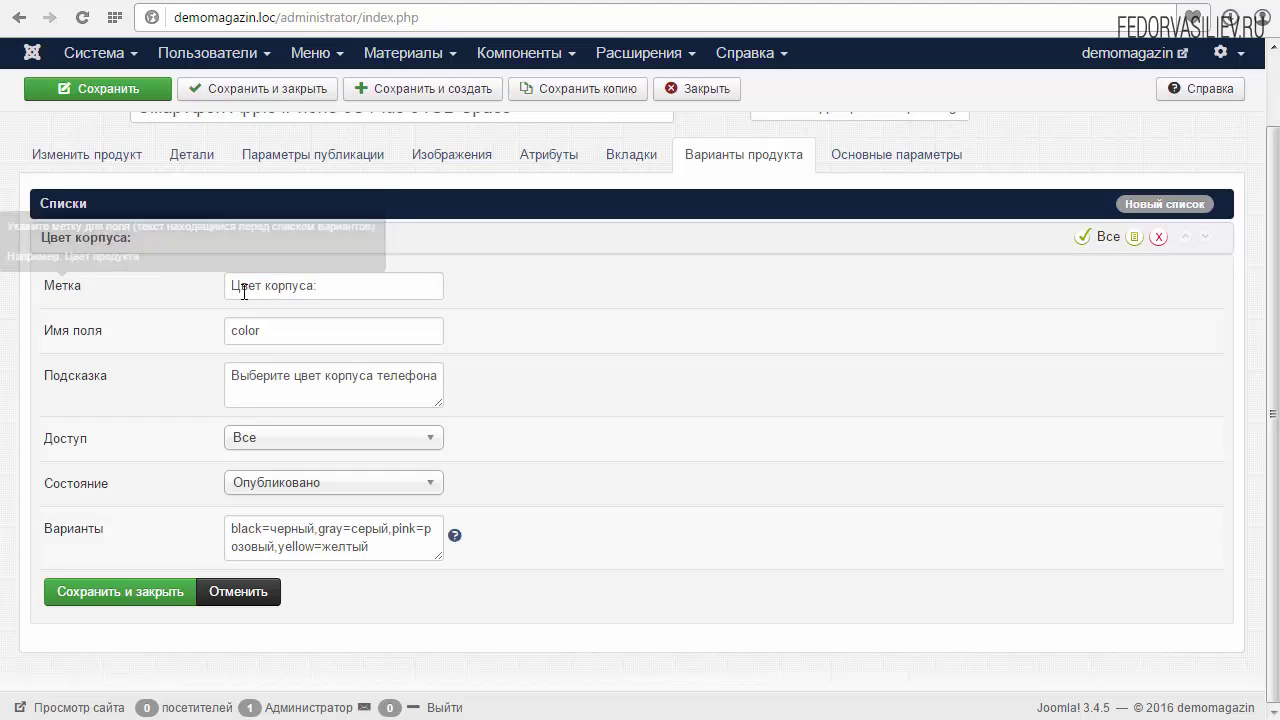
pyautogui.tripleClick(339, 284)
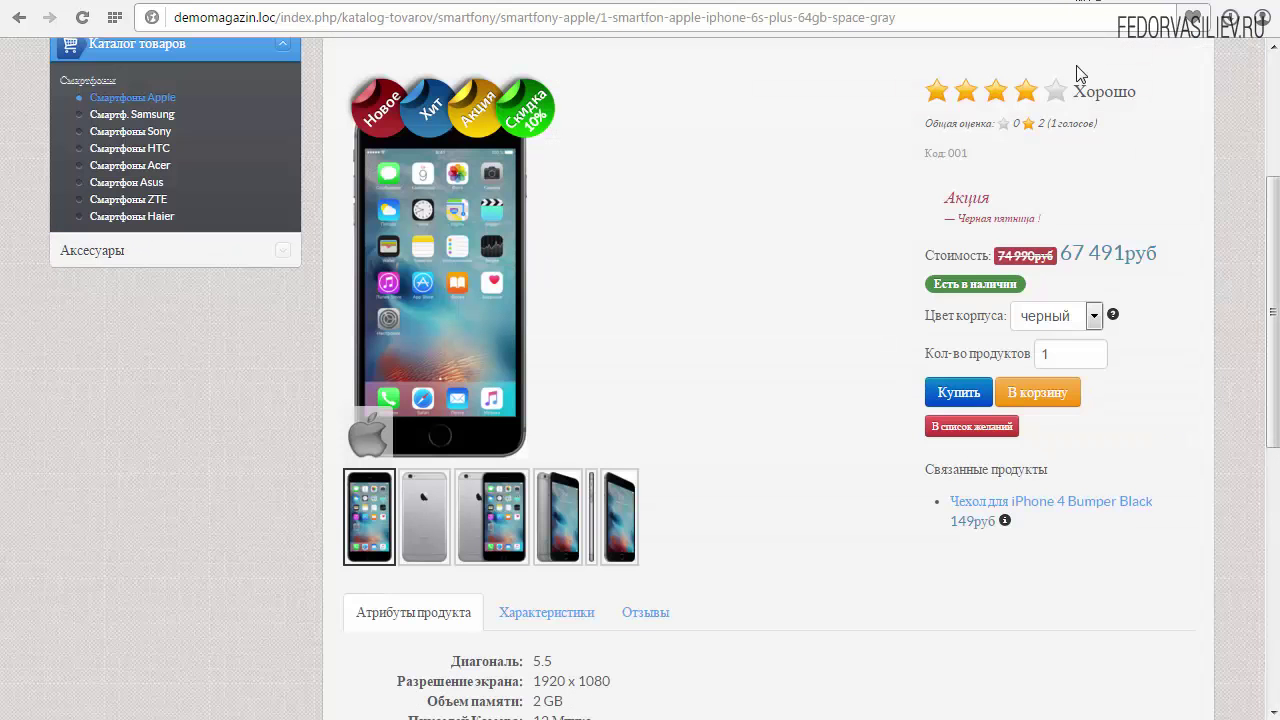
# Step: Compare the Метка text with the Цвет корпуса label and its selector on the demo product page
pyautogui.moveTo(922, 322); pyautogui.dragTo(1000, 318)
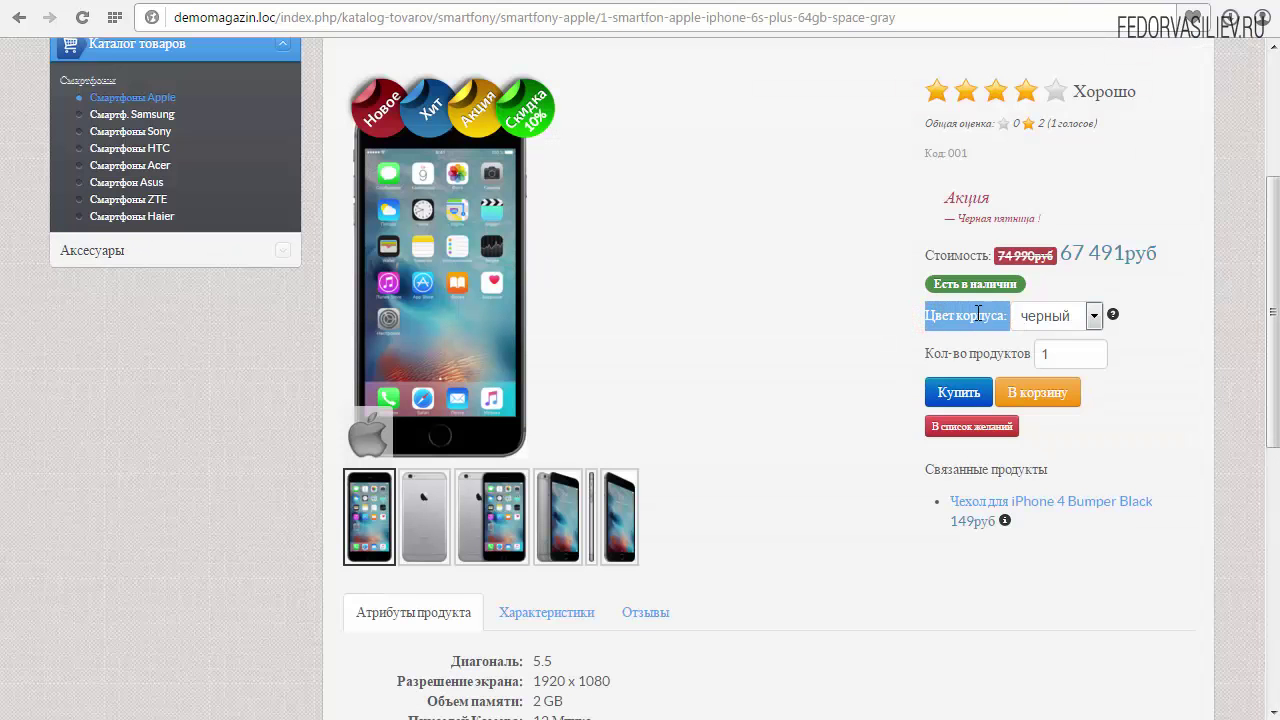
pyautogui.click(960, 321)
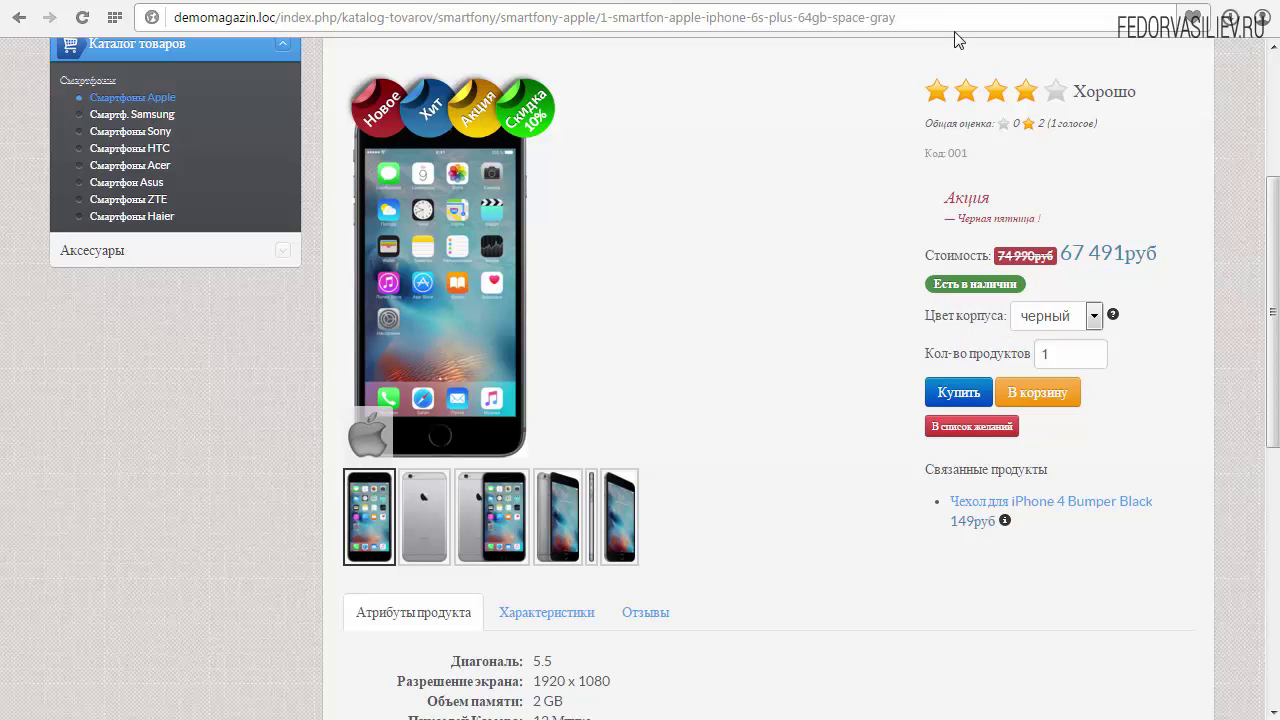
pyautogui.click(1046, 318)
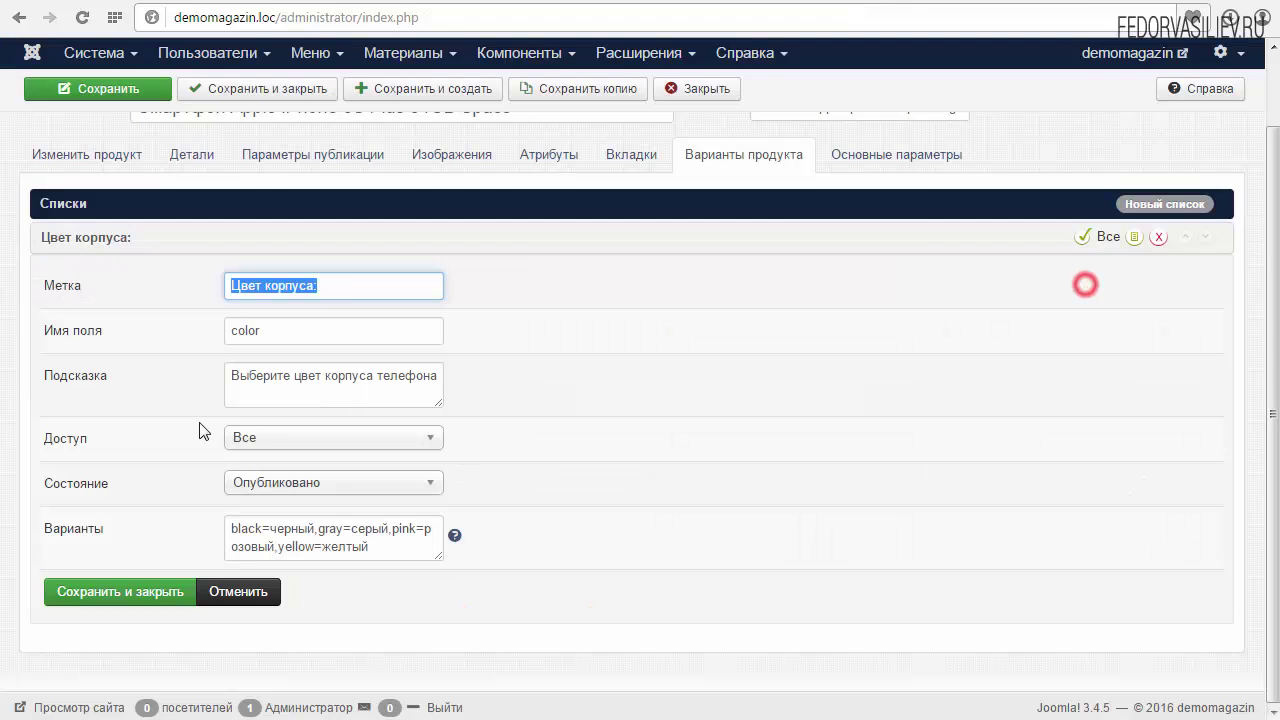
# Step: Return to the demo product editor and inspect the Имя поля value and its naming hint
pyautogui.click(263, 333)
pyautogui.moveTo(80, 343)
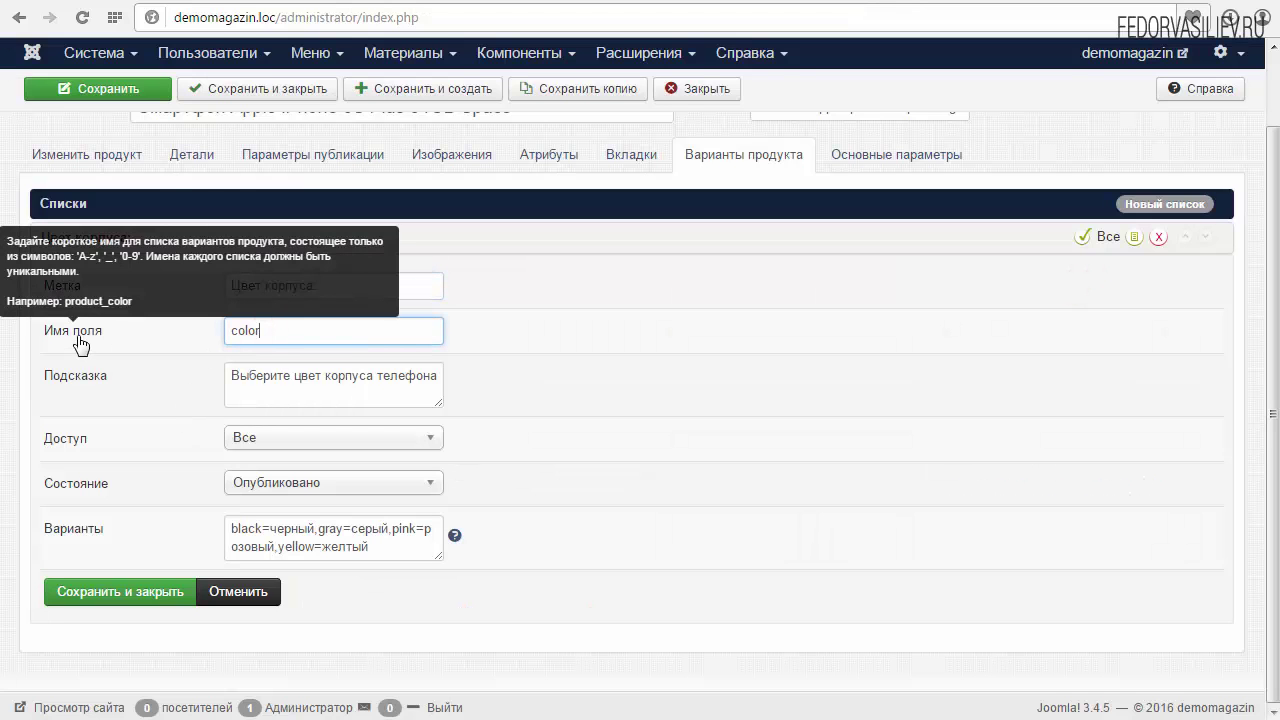
pyautogui.doubleClick(274, 331)
pyautogui.click(274, 332)
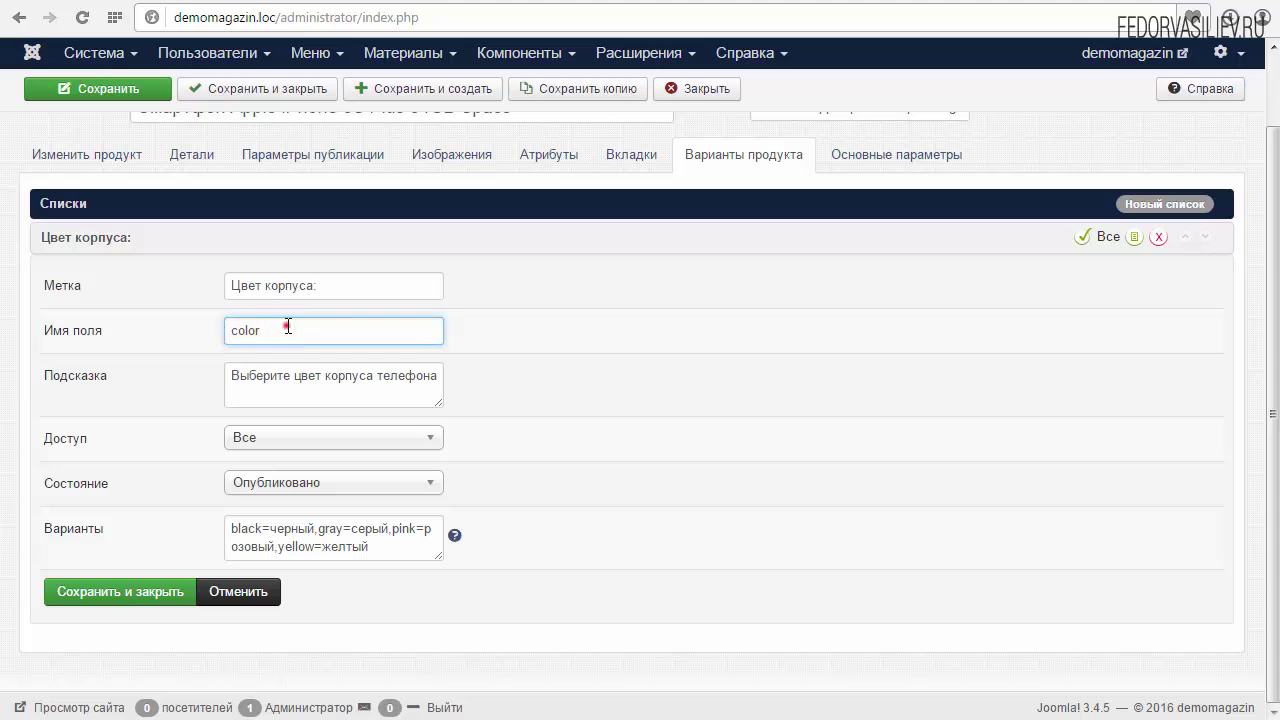
pyautogui.doubleClick(284, 331)
pyautogui.click(296, 331)
# Step: Inspect the Подсказка text in the demo product editor and compare it with the help hint beside Цвет корпуса in the shop
pyautogui.moveTo(67, 385)
pyautogui.moveTo(337, 389); pyautogui.dragTo(206, 372)
pyautogui.click(296, 383)
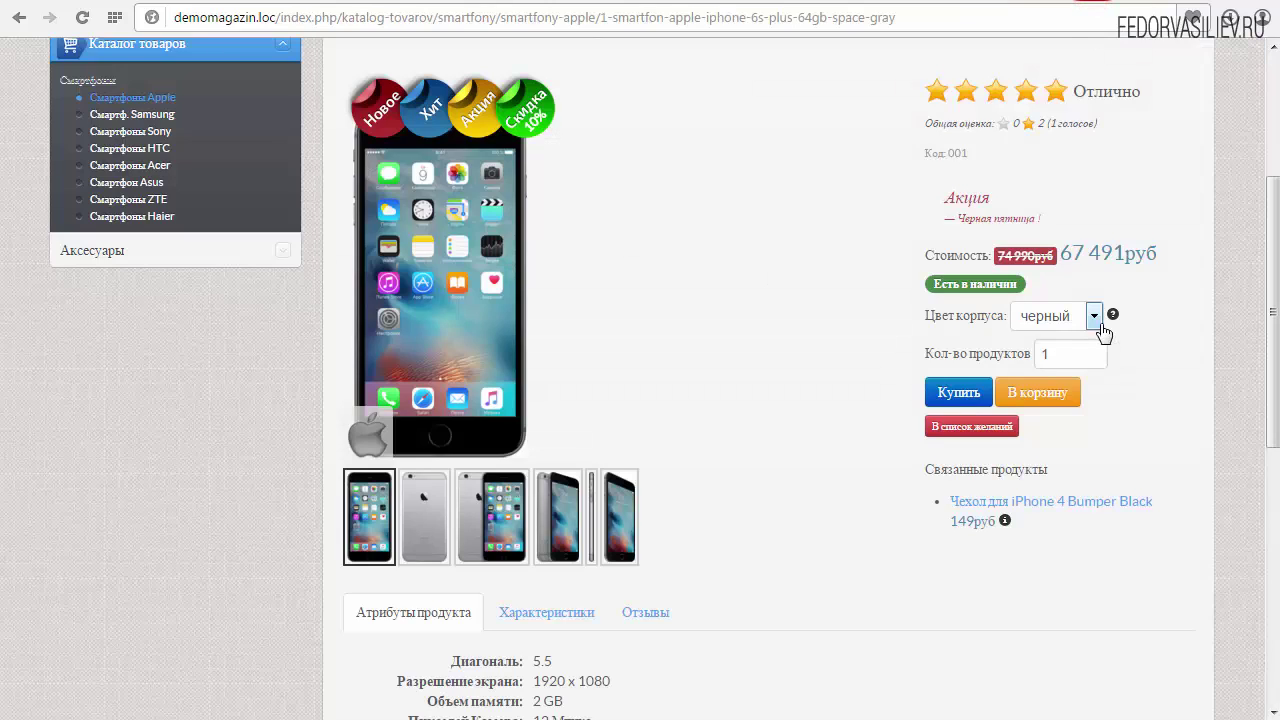
pyautogui.moveTo(1112, 316)
pyautogui.hotkey('ctrl', 'Tab')
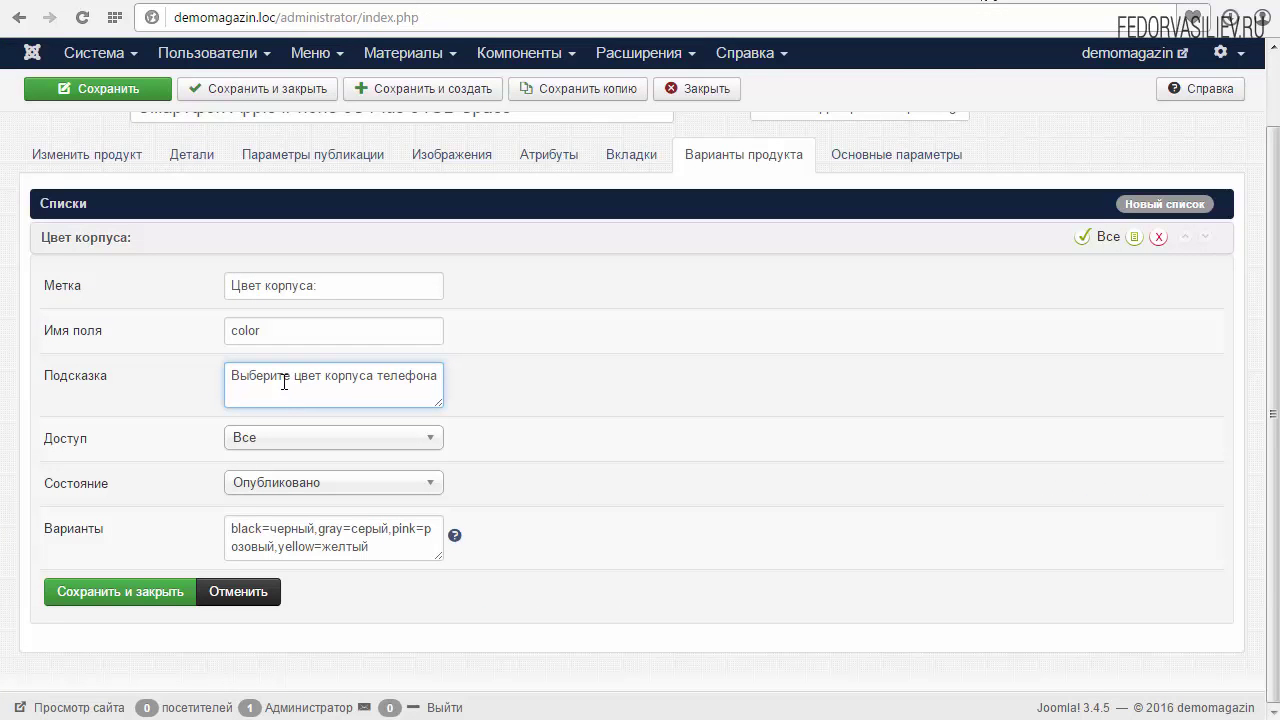
pyautogui.moveTo(257, 374); pyautogui.dragTo(527, 366)
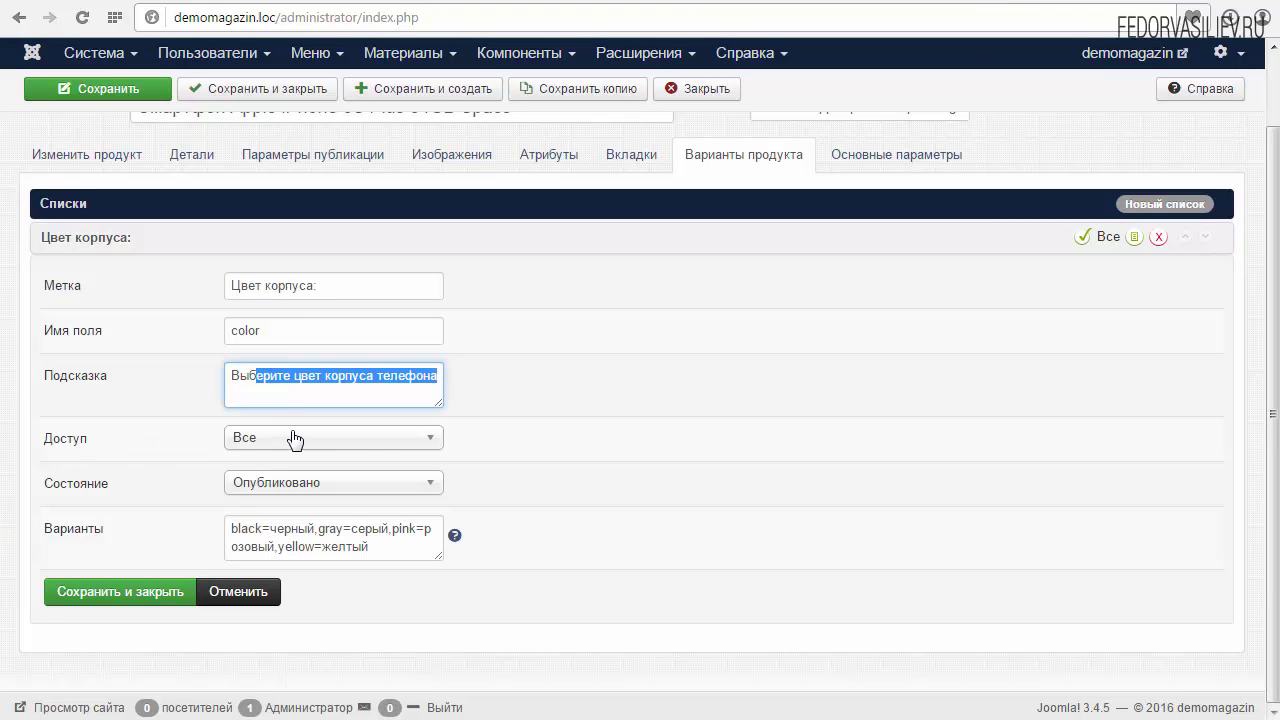
# Step: Examine the first entry in the Варианты field and compare it with the Цвет корпуса options on the shop page
pyautogui.click(247, 545)
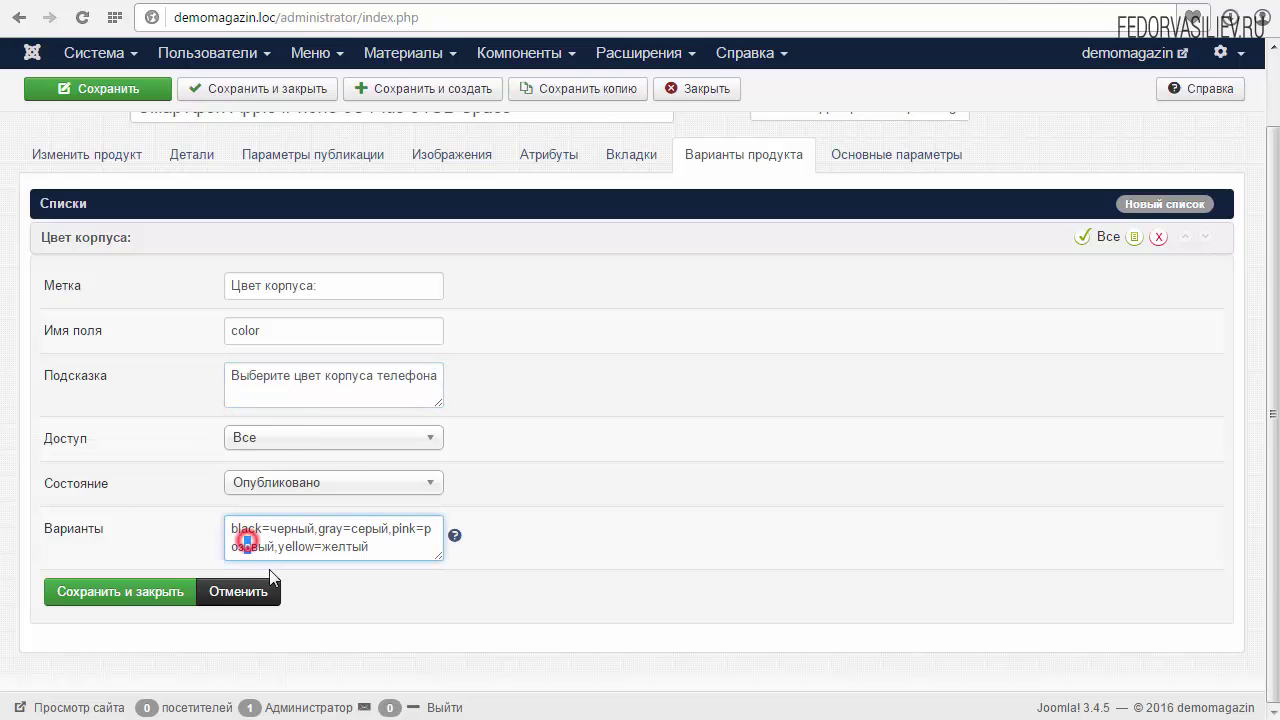
pyautogui.click(244, 530)
pyautogui.doubleClick(232, 529)
pyautogui.click(266, 527)
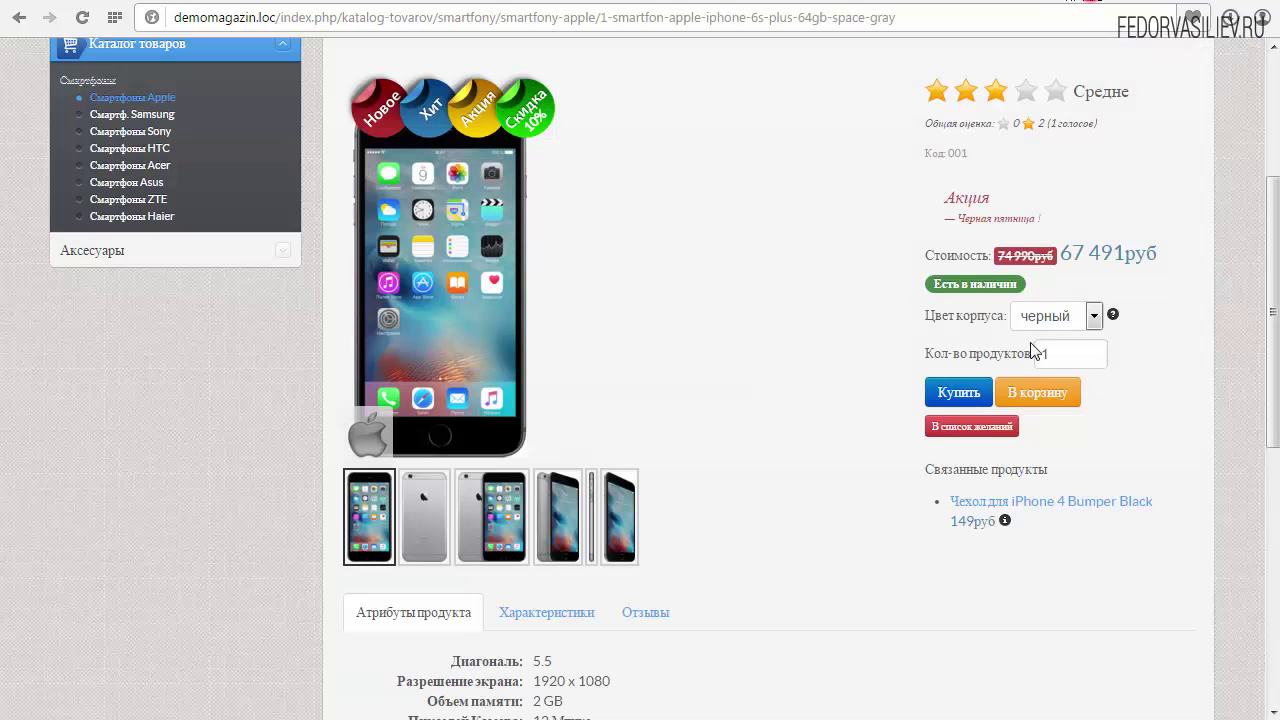
pyautogui.click(1050, 316)
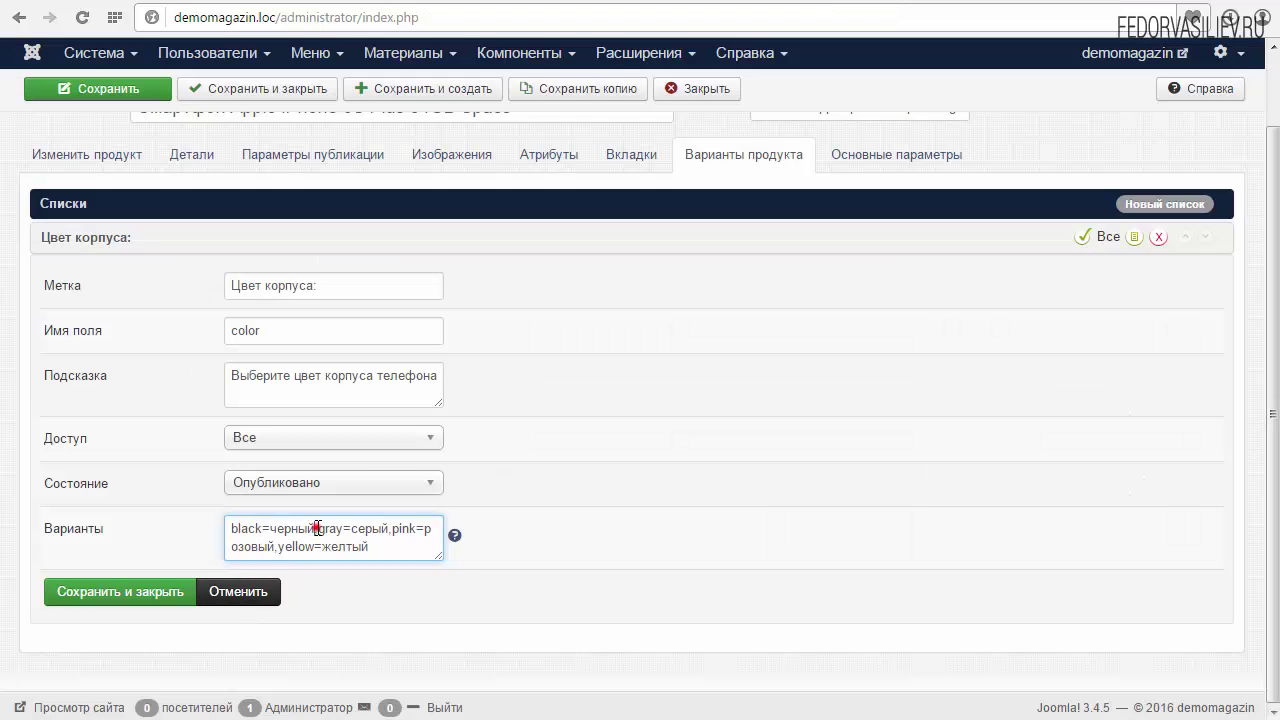
# Step: Enlarge the Варианты text area in the demo product editor and inspect its gray entry
pyautogui.moveTo(316, 528); pyautogui.dragTo(650, 623)
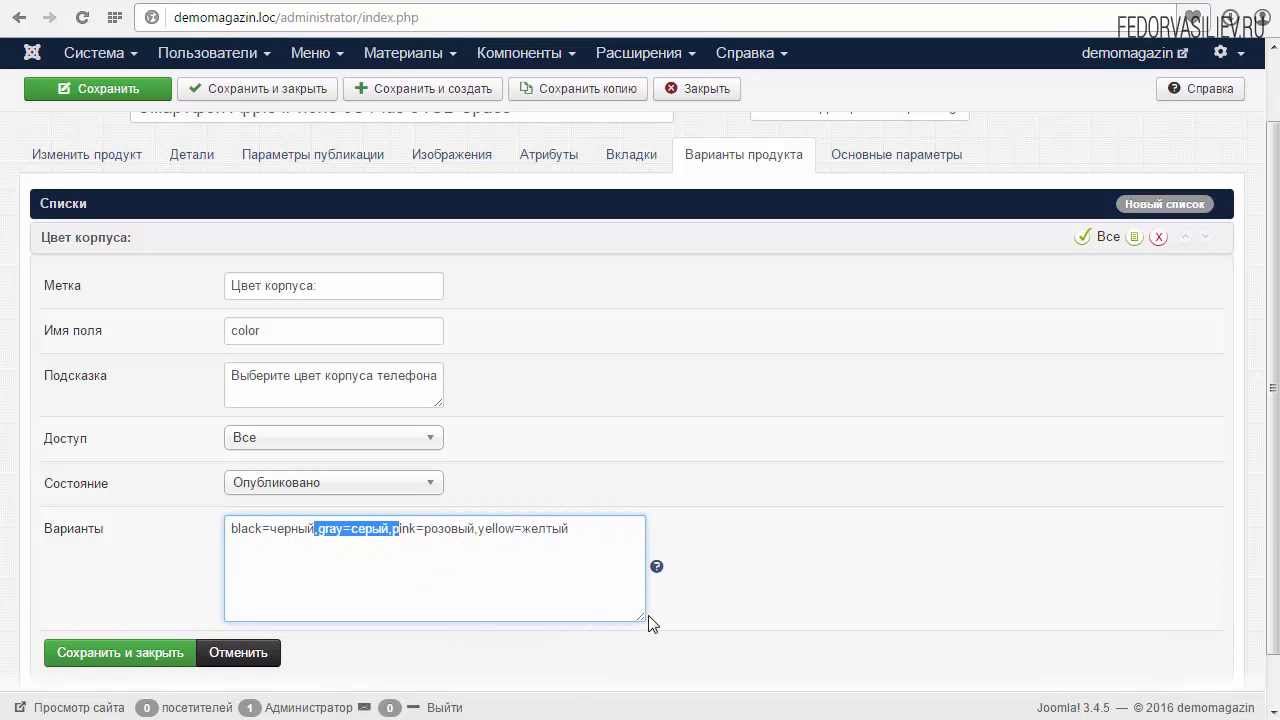
pyautogui.click(443, 595)
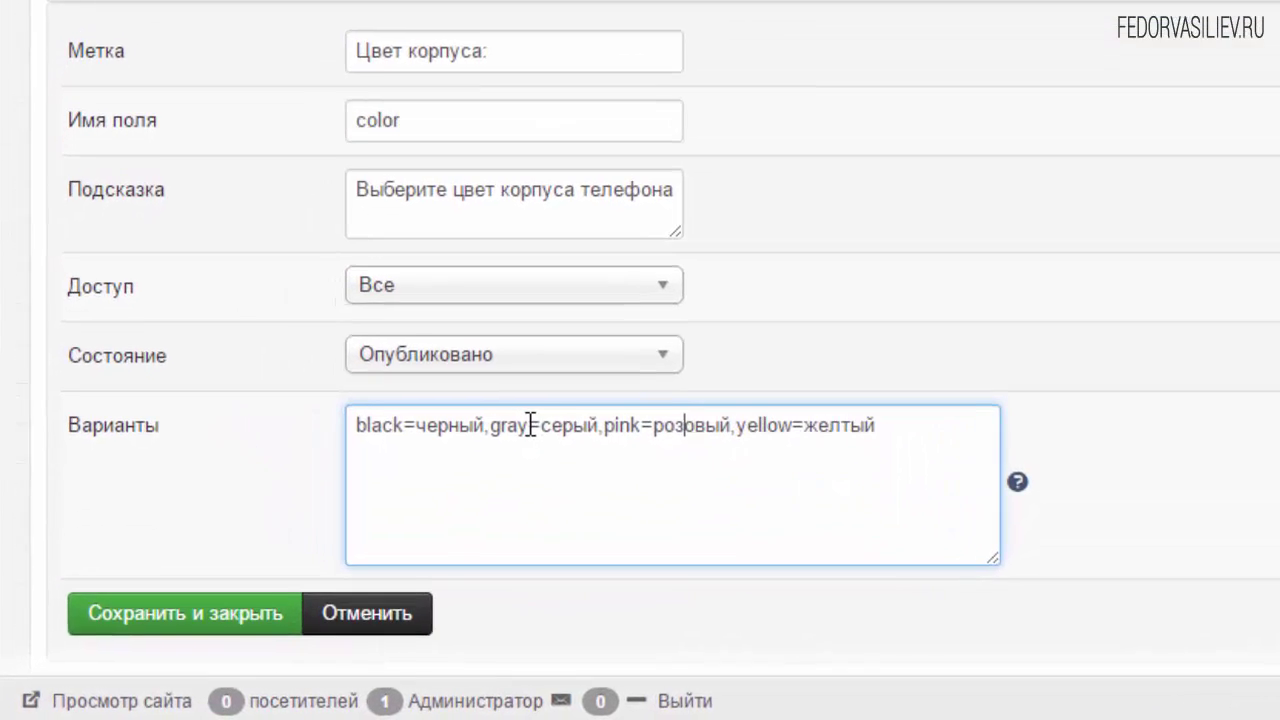
pyautogui.doubleClick(524, 425)
pyautogui.click(499, 425)
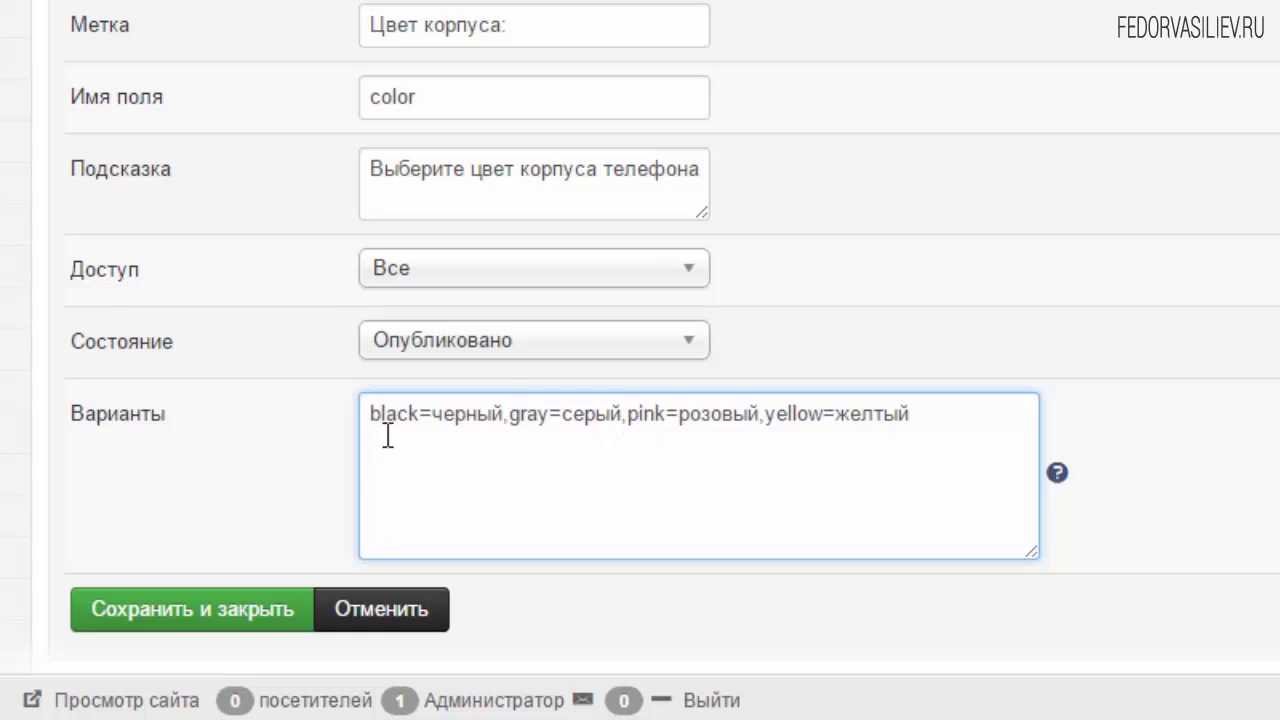
# Step: Examine the key=value syntax of the comma-separated black=черный and gray=серый pairs in Варианты
pyautogui.moveTo(368, 413); pyautogui.dragTo(506, 413)
pyautogui.click(477, 420)
pyautogui.click(465, 413)
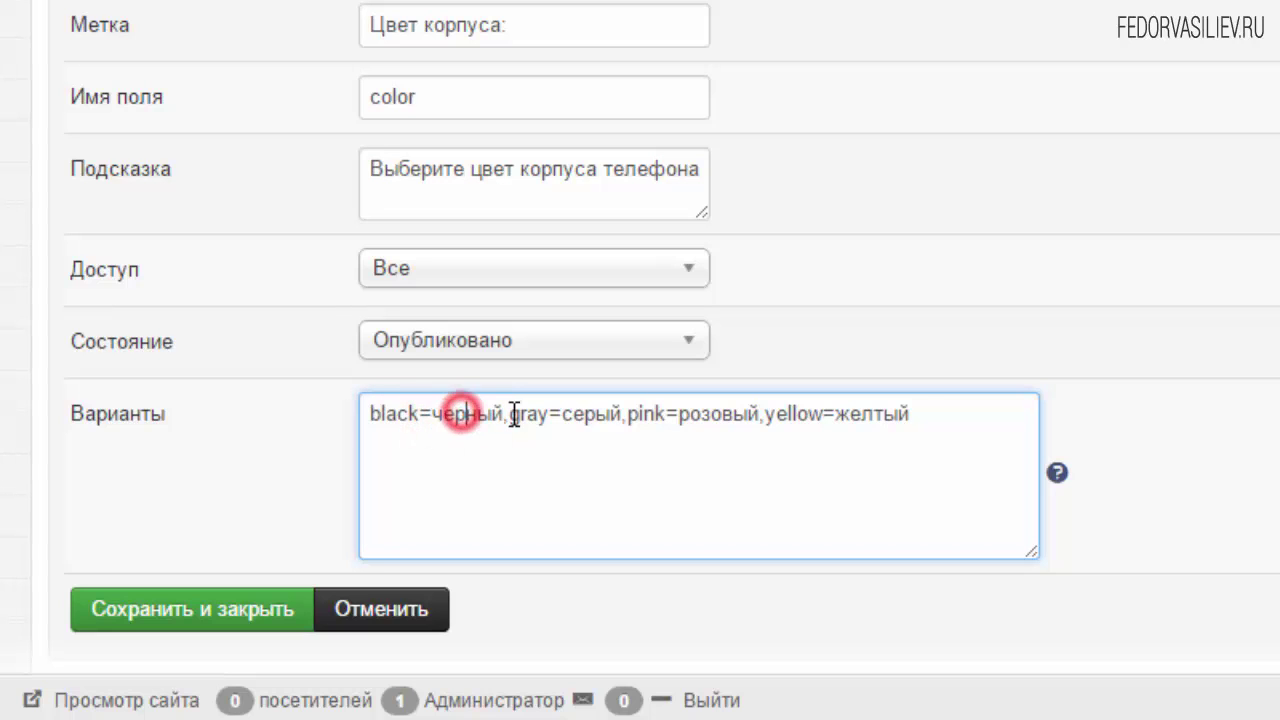
pyautogui.click(511, 413)
pyautogui.moveTo(511, 413); pyautogui.dragTo(614, 410)
pyautogui.click(480, 415)
pyautogui.click(600, 414)
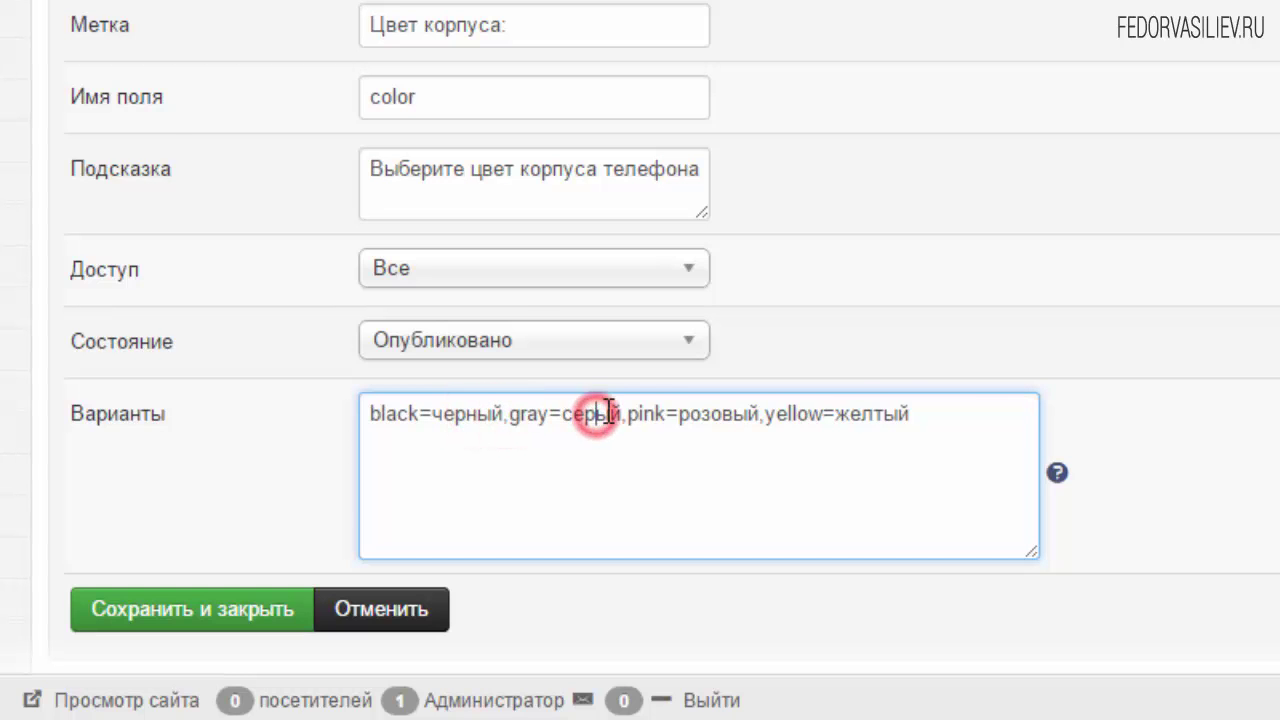
# Step: Check the Цвет корпуса options on the demo product page against Варианты, and return to the test site's product editor
pyautogui.scroll(-1, 803, 323)
pyautogui.hotkey('ctrl', '-')
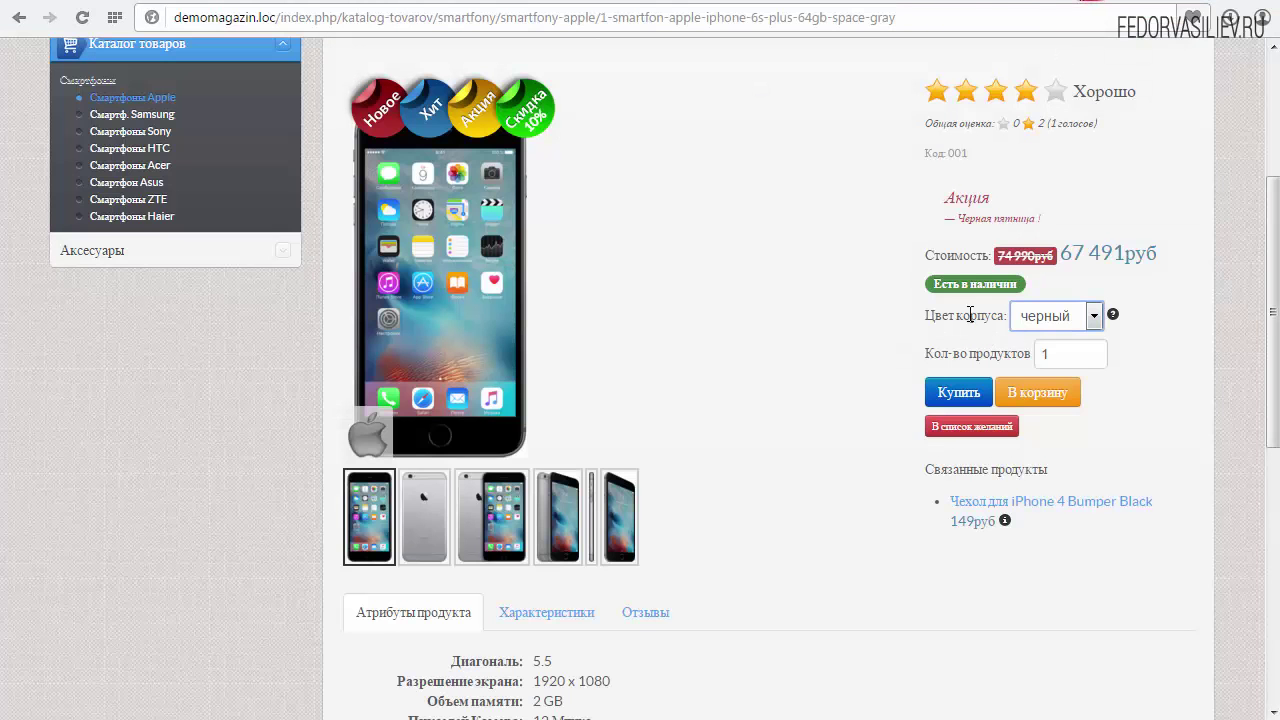
pyautogui.click(1078, 316)
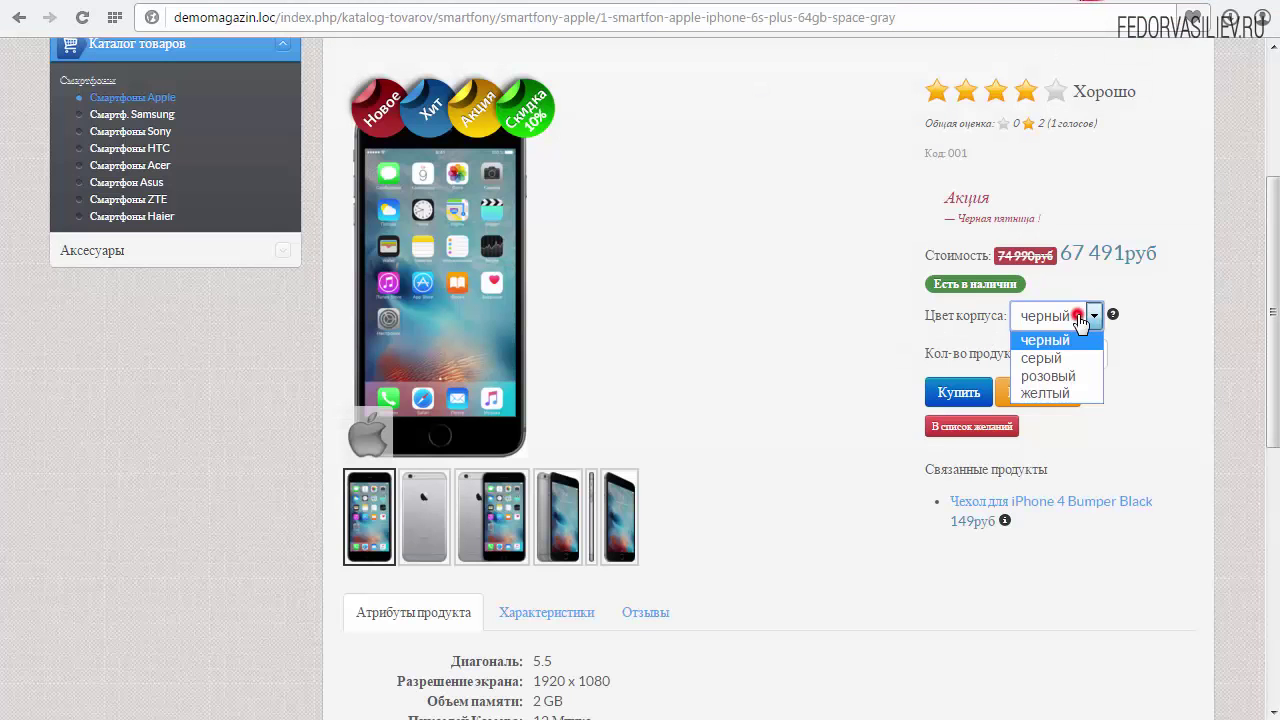
pyautogui.click(1078, 316)
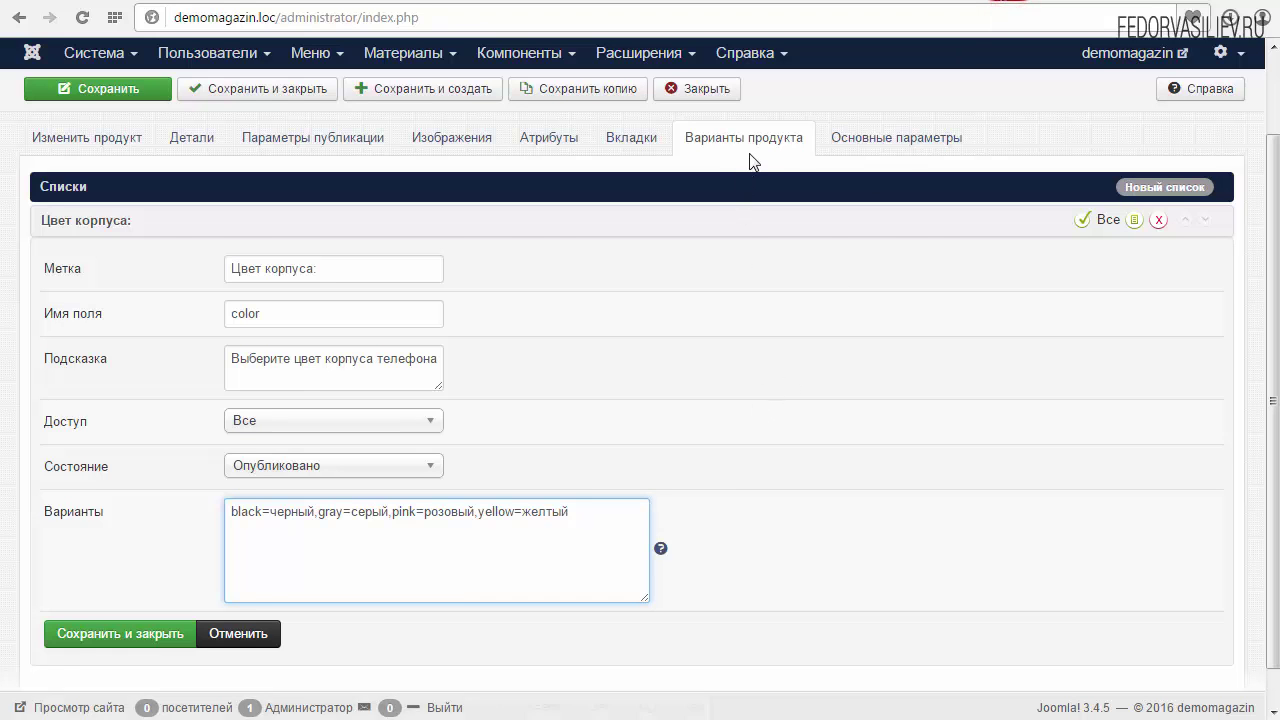
pyautogui.scroll(1, 845, 282)
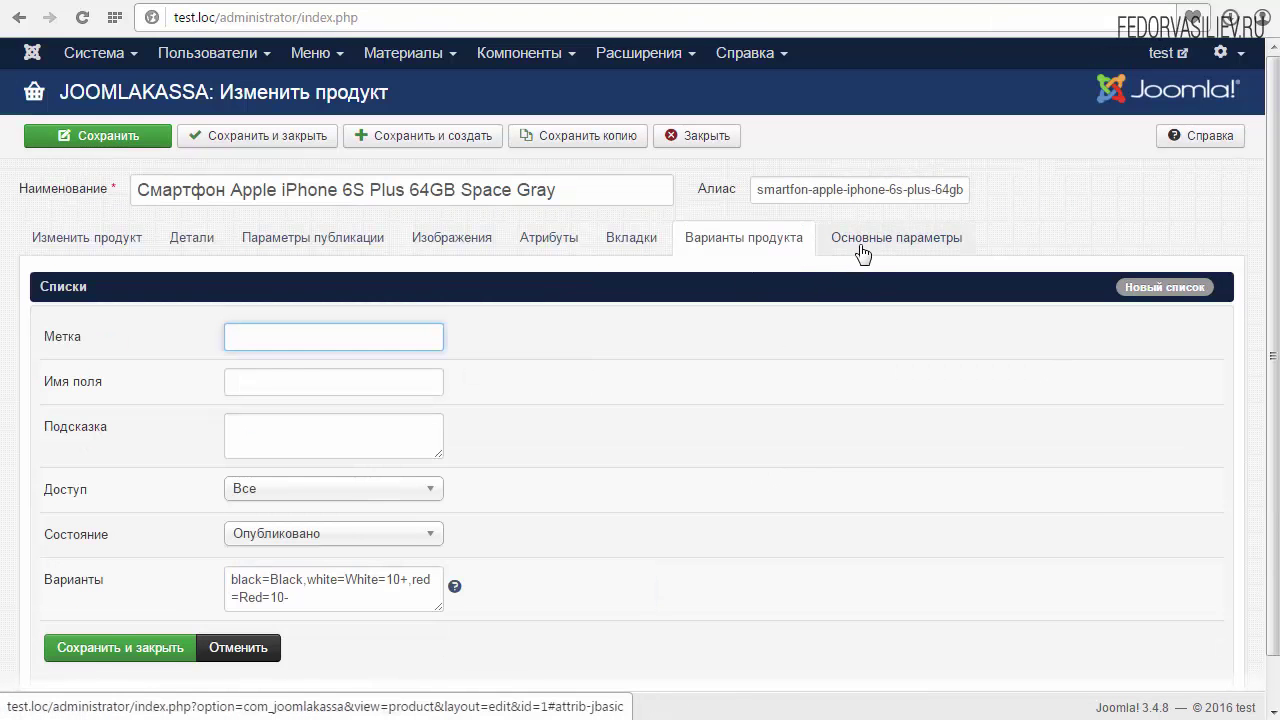
# Step: Look through the iPhone 6S Plus product's Основные параметры and save the product
pyautogui.click(862, 245)
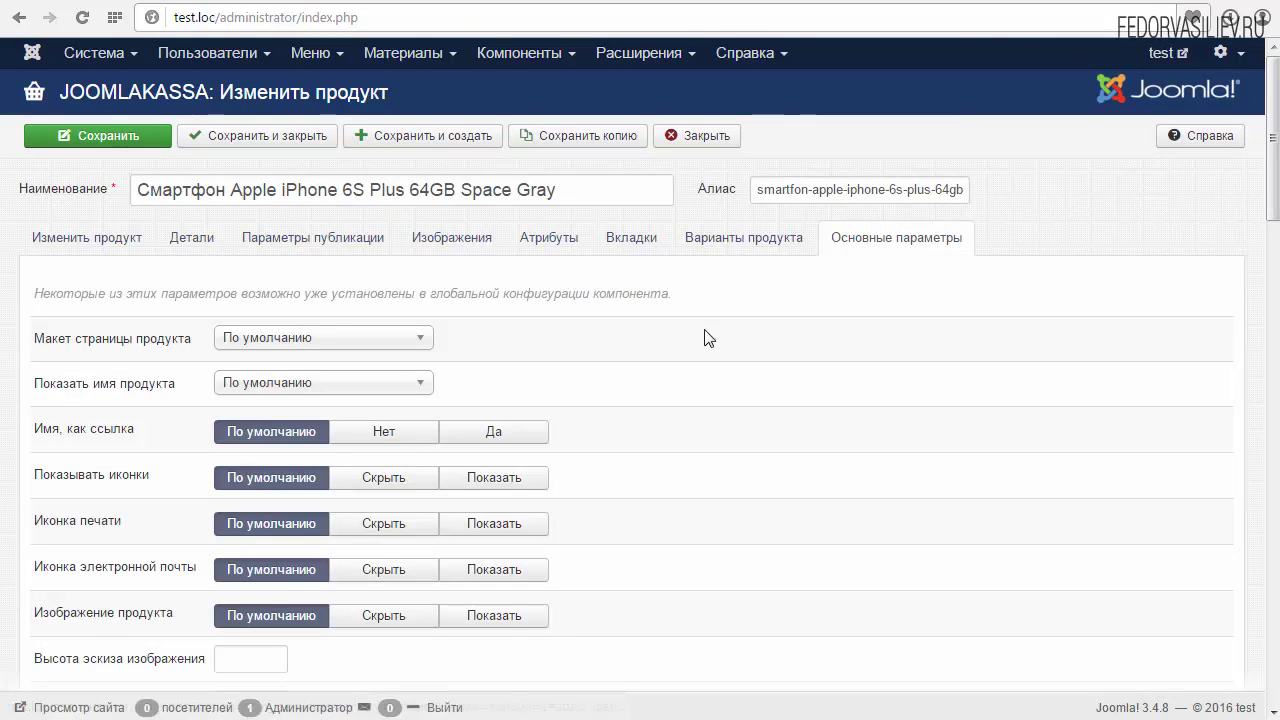
pyautogui.scroll(-15, 705, 338)
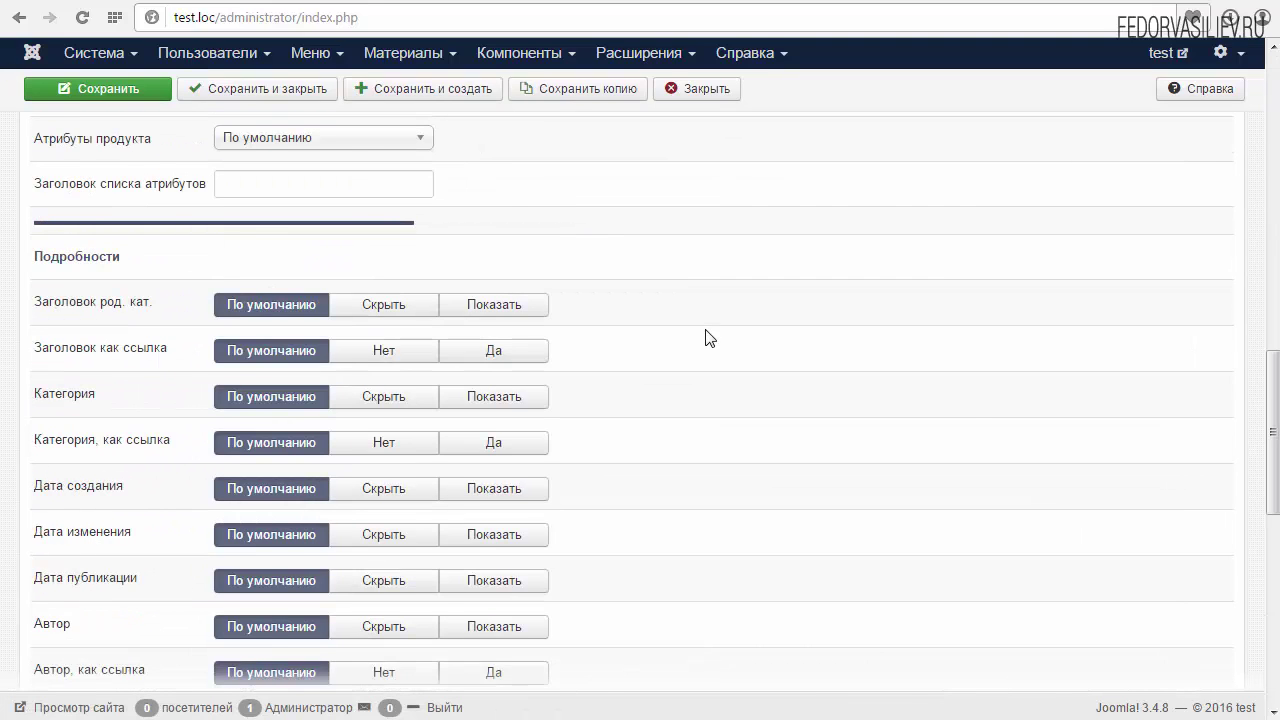
pyautogui.click(68, 240)
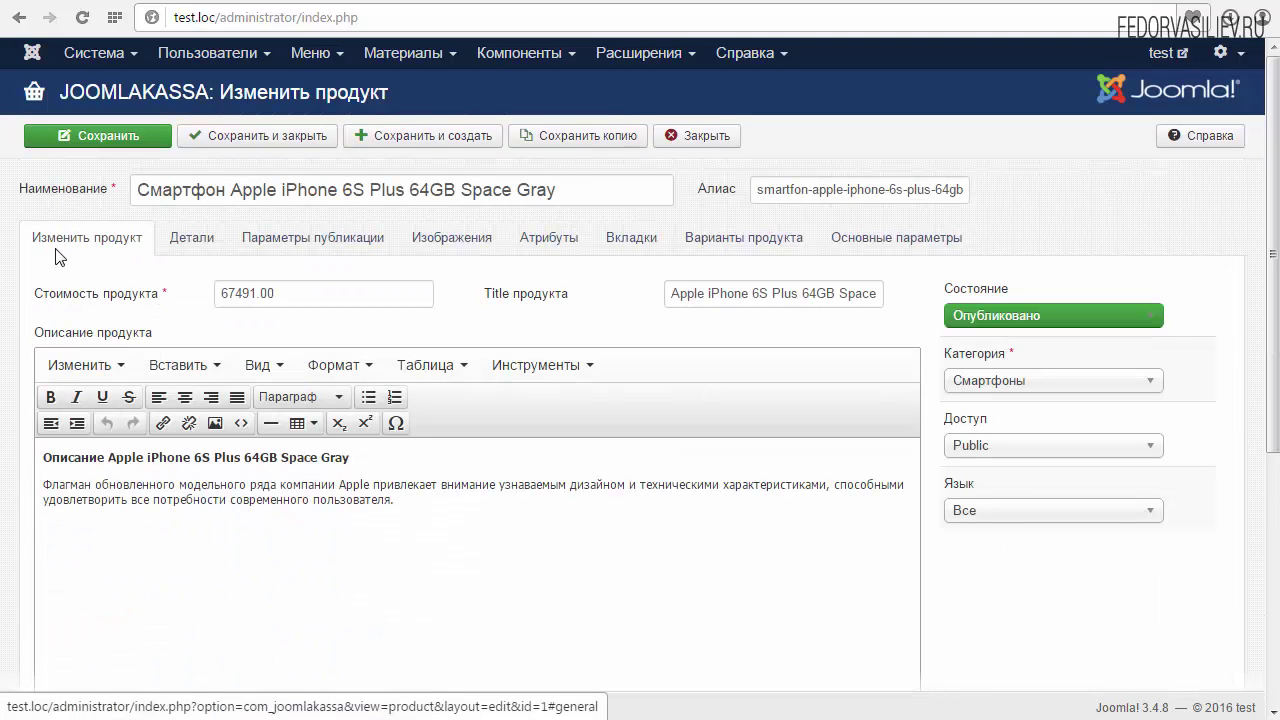
pyautogui.click(75, 140)
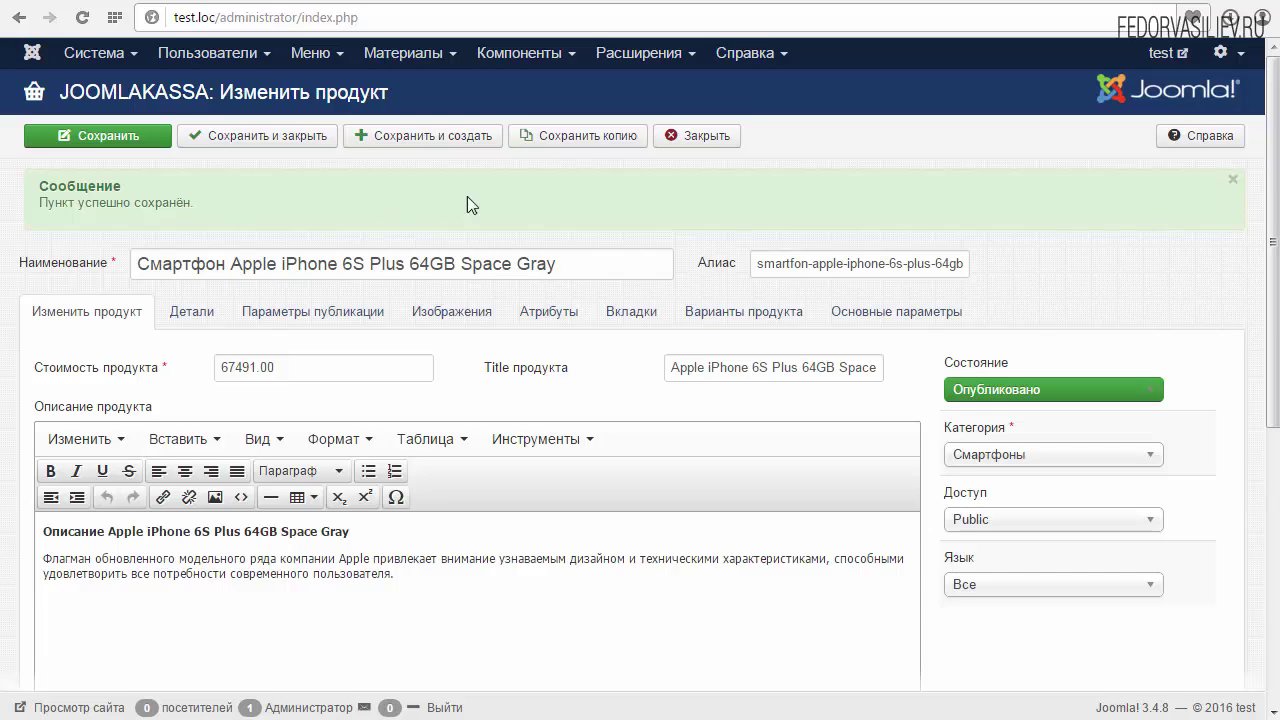
# Step: Create a published copy of the iPhone 6S Plus product with Стоимость продукта set to 18491.00
pyautogui.click(583, 135)
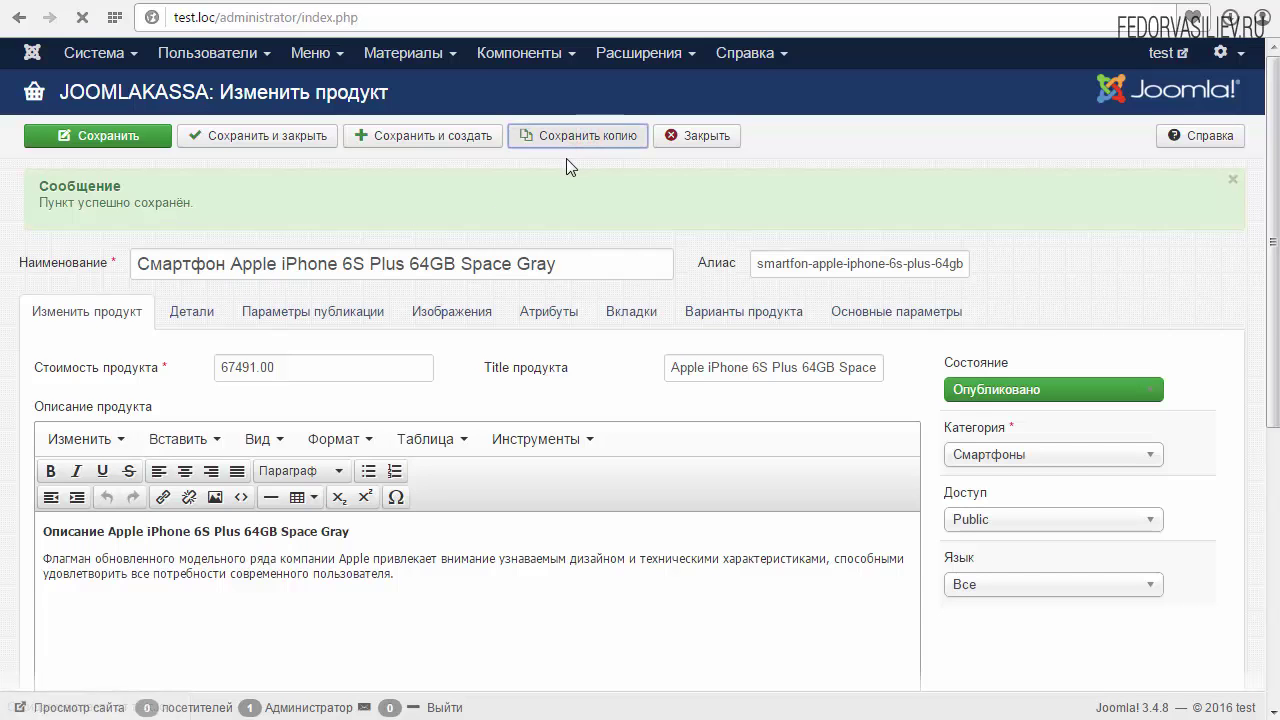
pyautogui.click(975, 389)
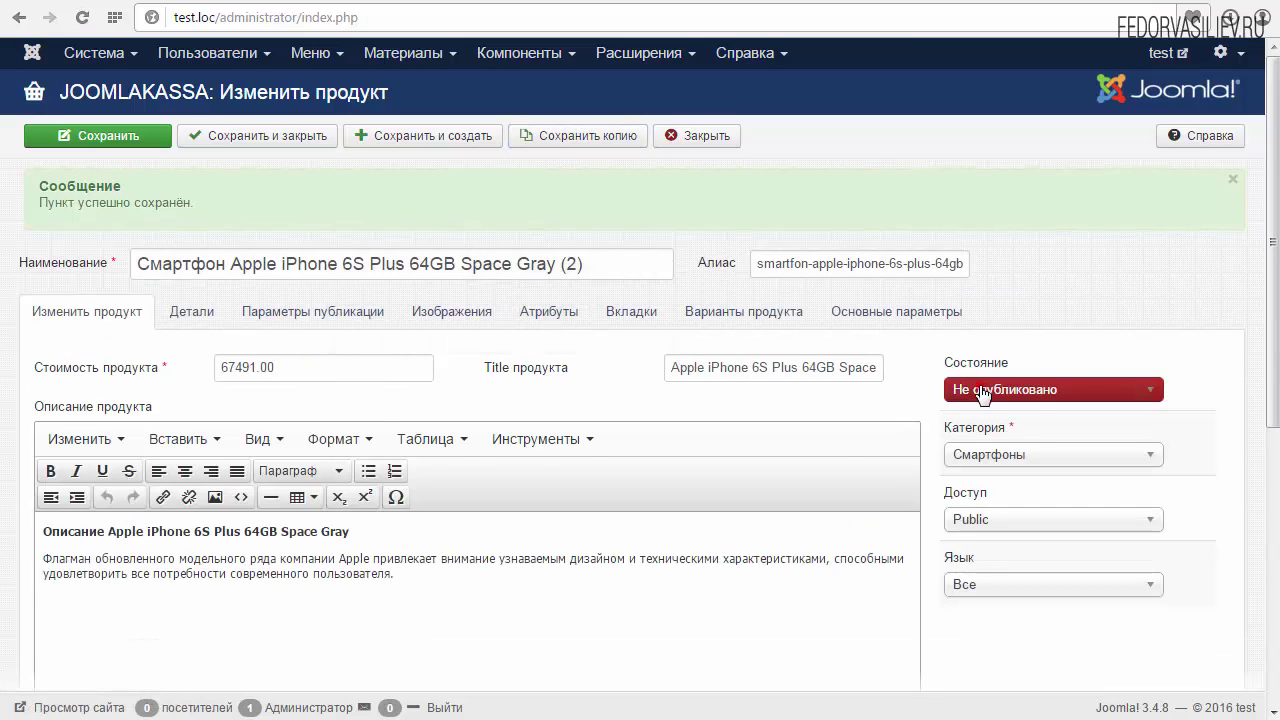
pyautogui.click(982, 413)
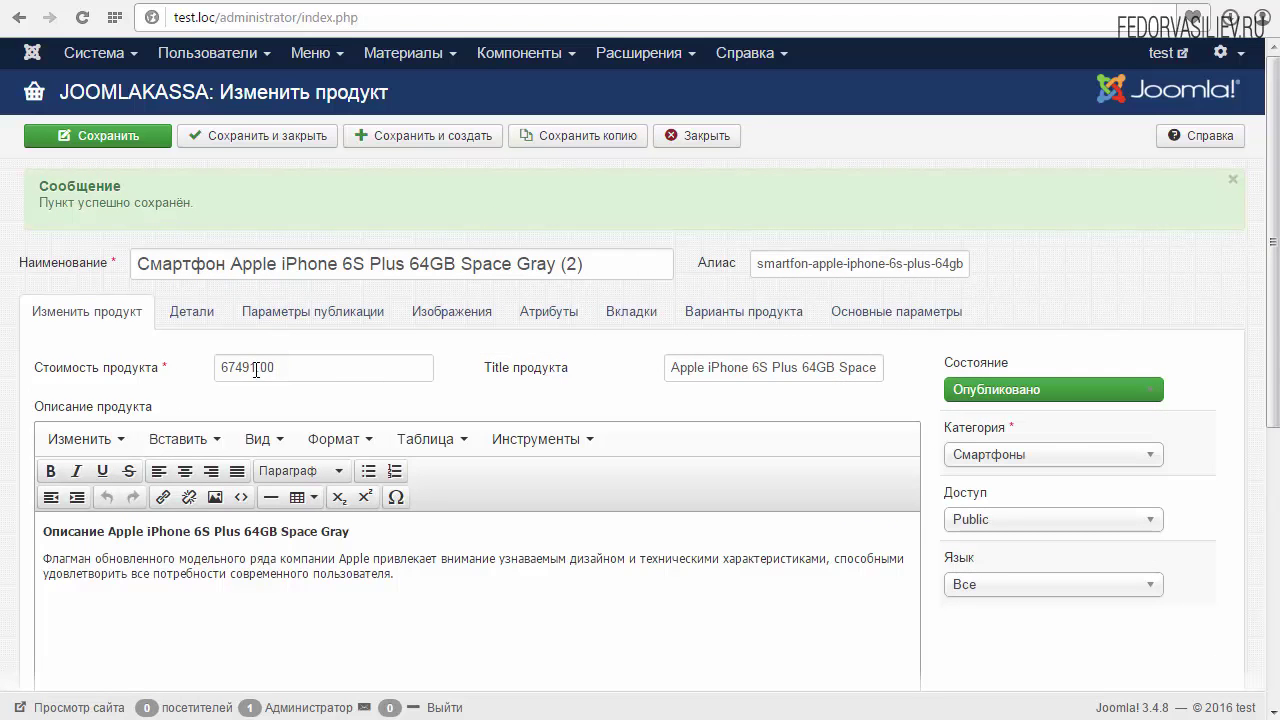
pyautogui.moveTo(236, 367); pyautogui.dragTo(178, 368)
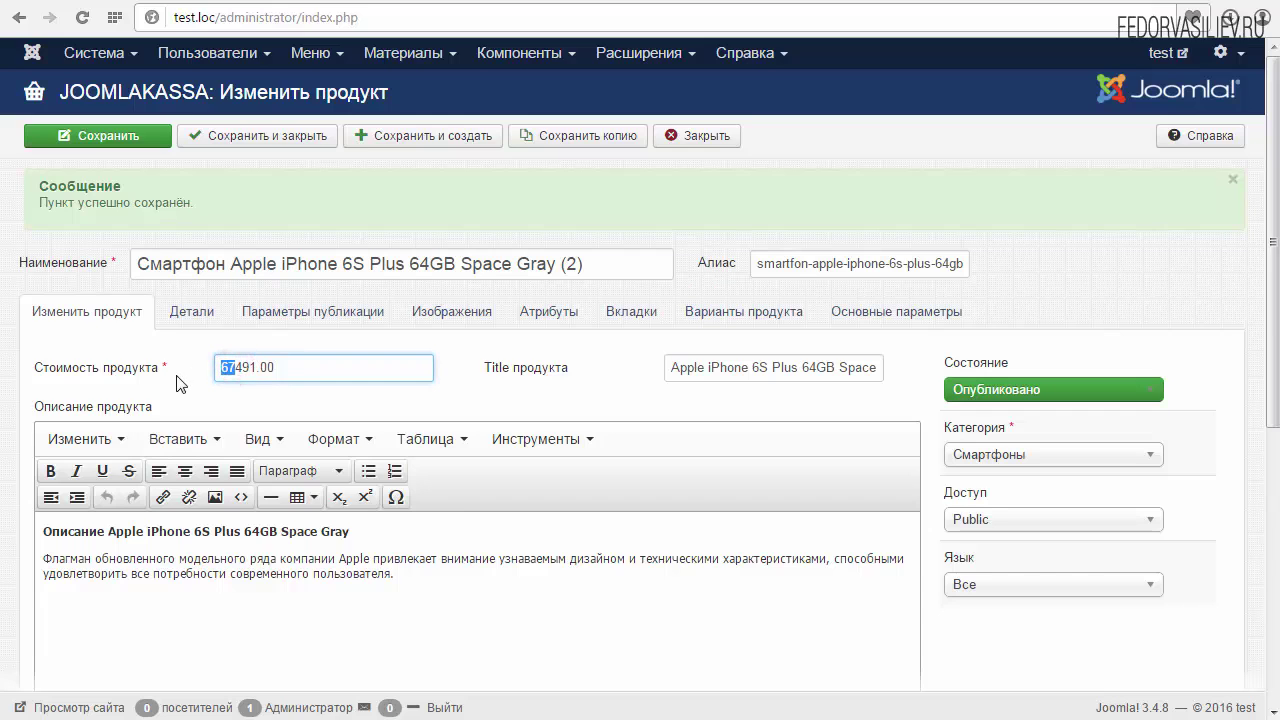
pyautogui.write('1')
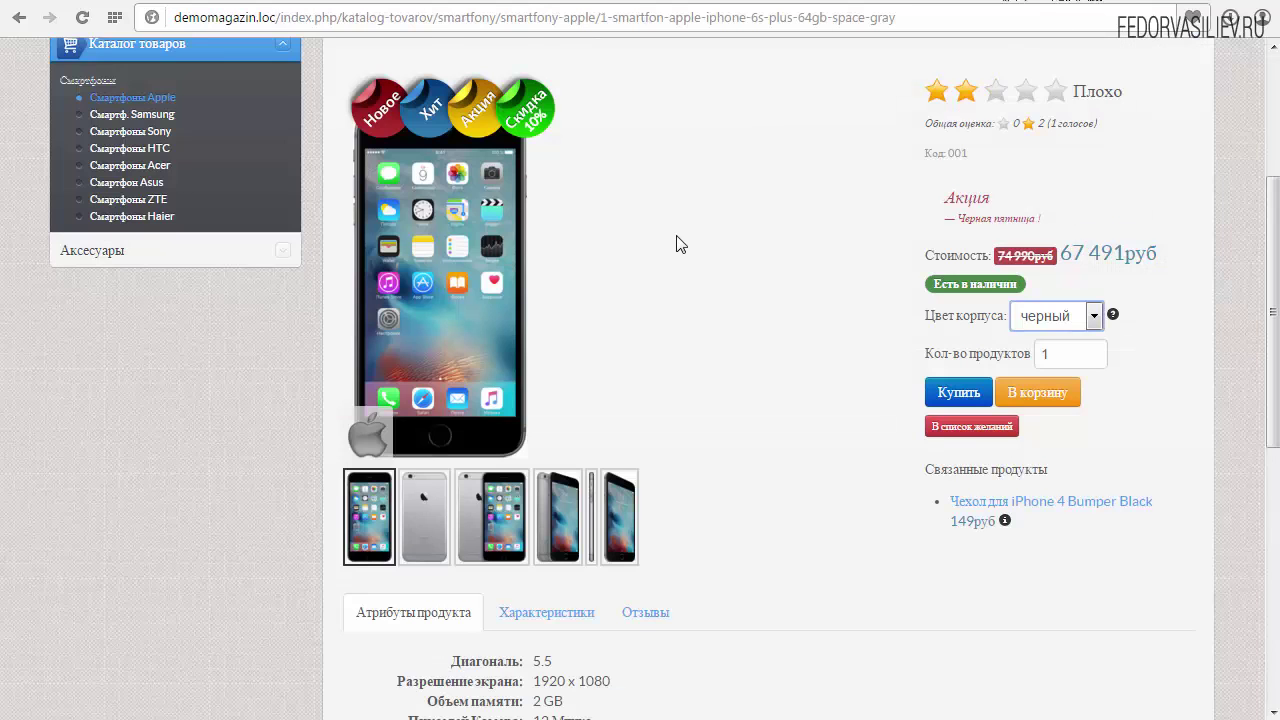
# Step: Copy the name Смартфон Apple iPhone 5s 16GB Gold from the demo shop and use it as the copied product's Наименование
pyautogui.scroll(2, 677, 240)
pyautogui.click(20, 18)
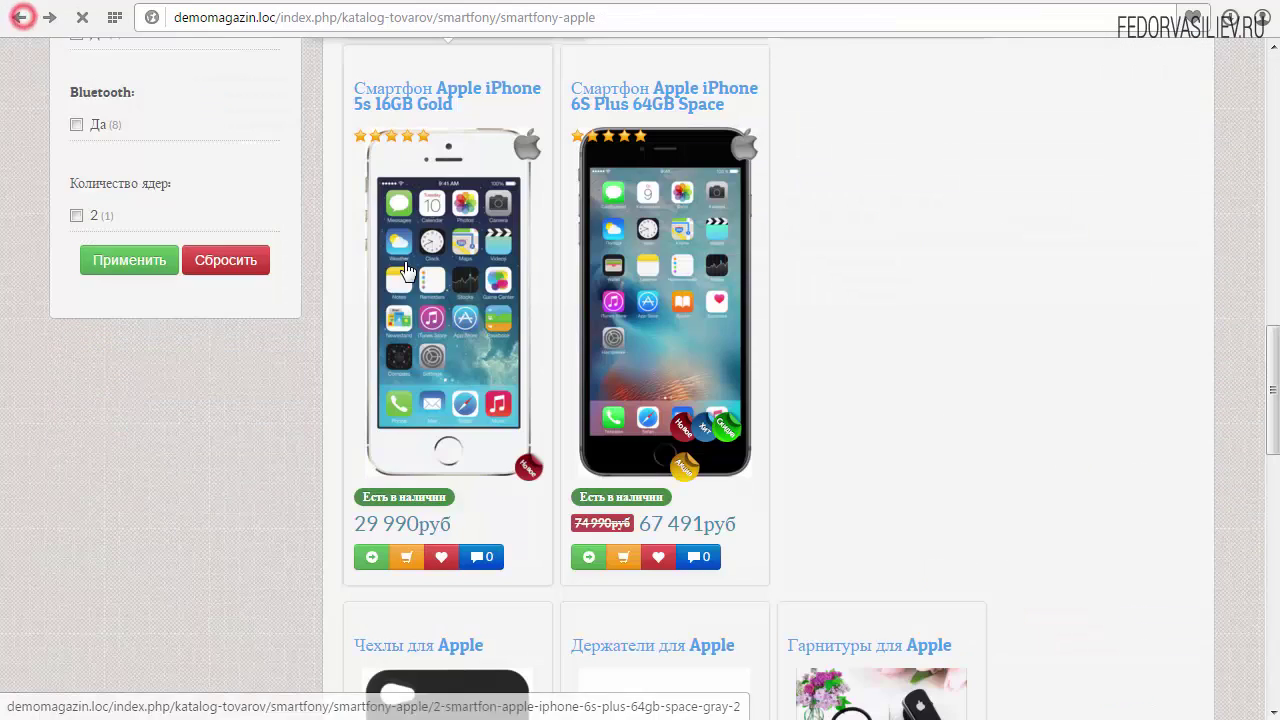
pyautogui.click(457, 280)
pyautogui.moveTo(752, 265); pyautogui.dragTo(343, 268)
pyautogui.hotkey('ctrl', 'c')
pyautogui.rightClick(350, 270)
pyautogui.click(410, 434)
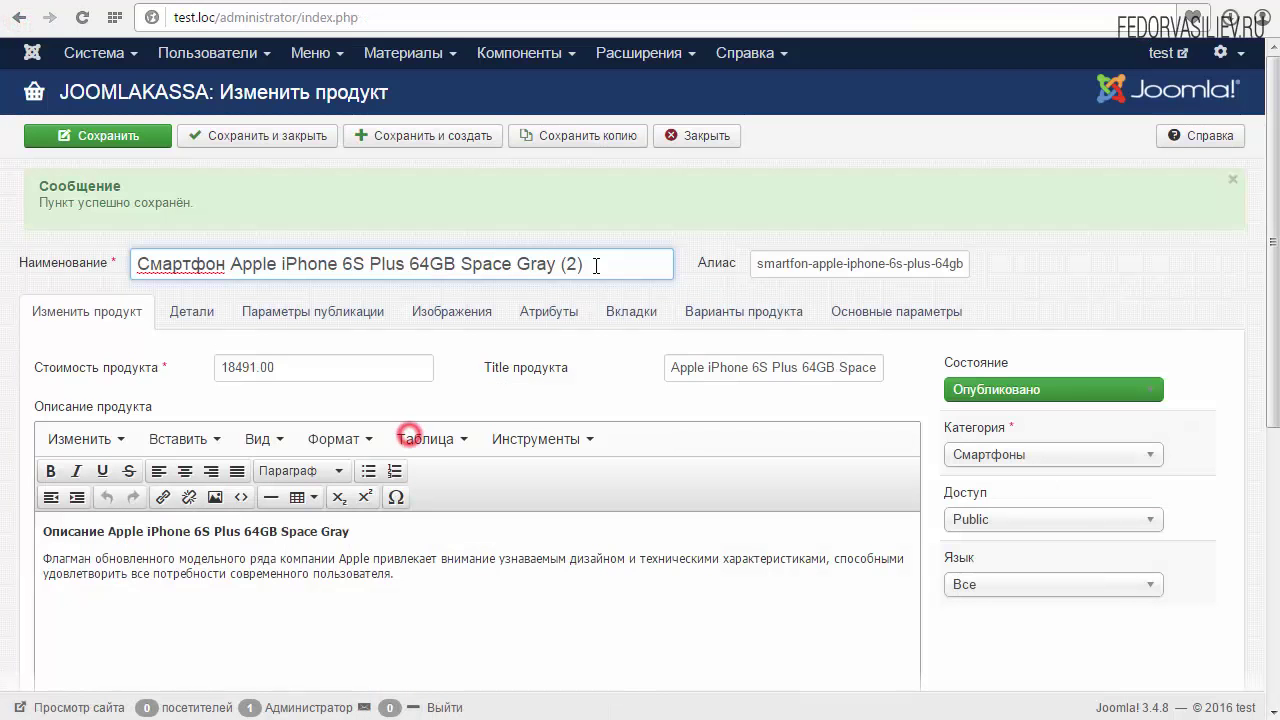
pyautogui.tripleClick(600, 260)
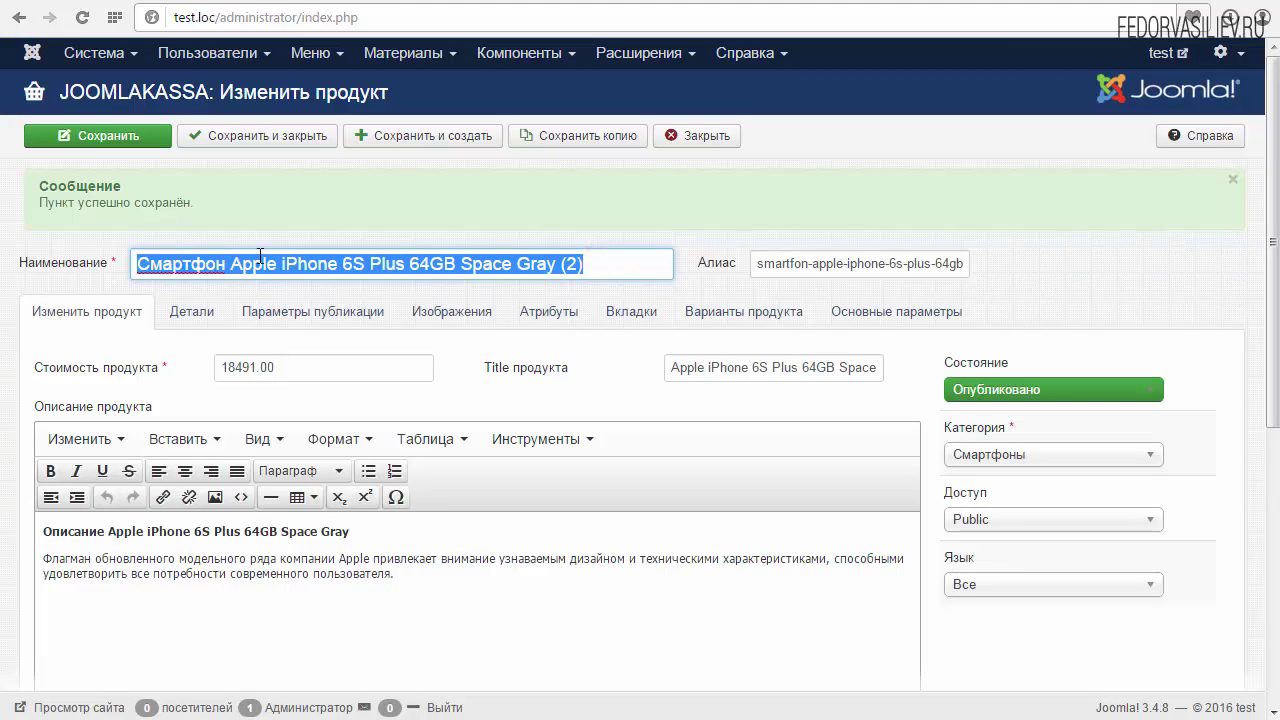
pyautogui.hotkey('ctrl', 'v')
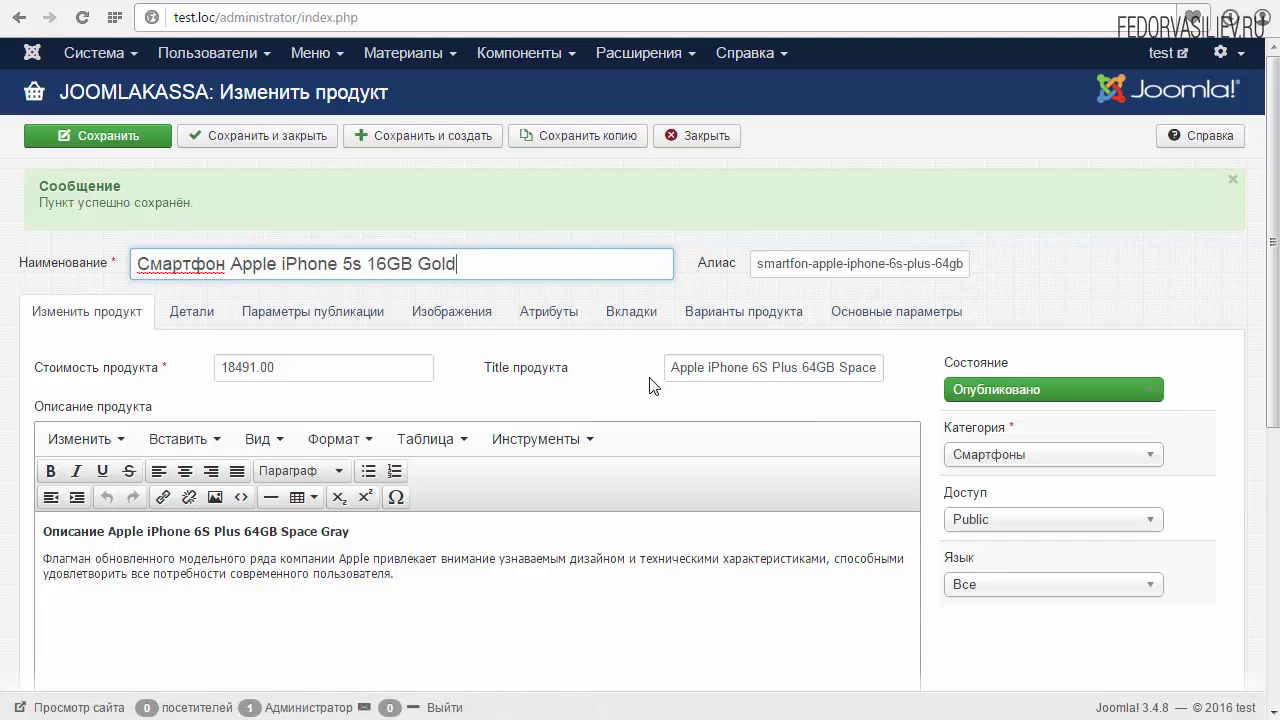
# Step: Replace the copied product's Title продукта with Смартфон Apple iPhone 5s 16GB Gold
pyautogui.moveTo(668, 367); pyautogui.dragTo(808, 409)
pyautogui.press('Delete')
pyautogui.rightClick(720, 366)
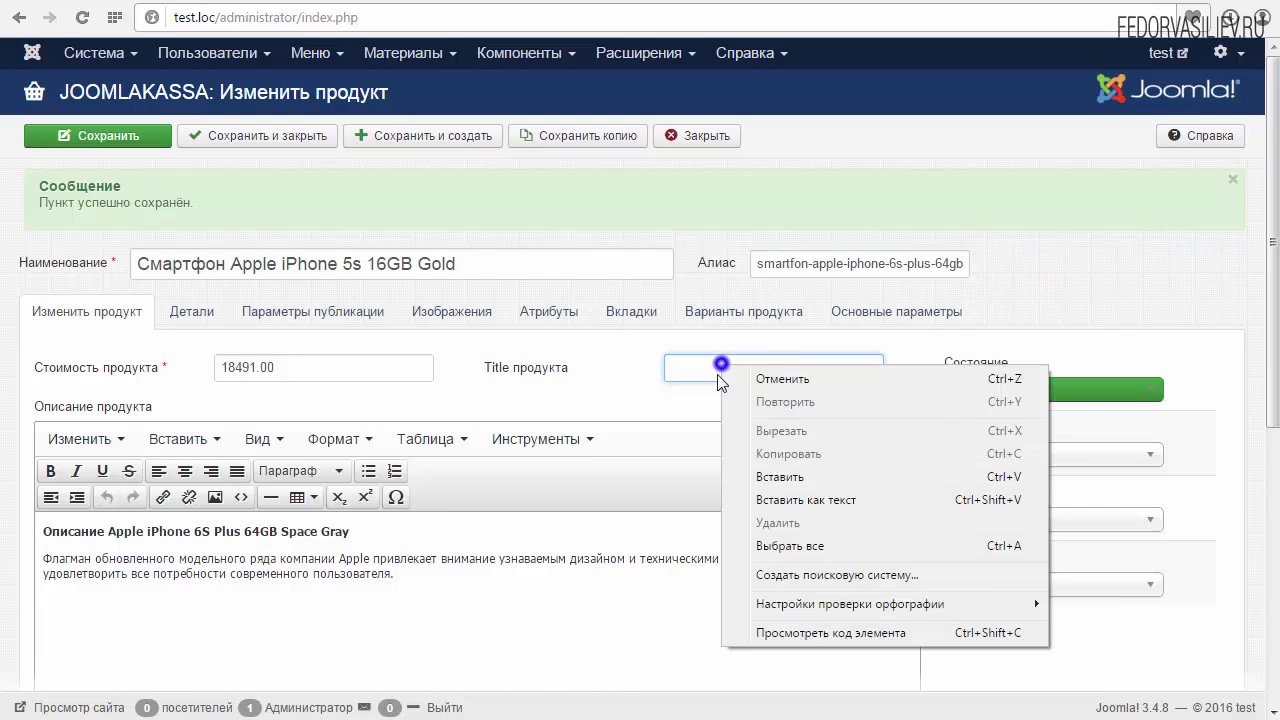
pyautogui.click(781, 477)
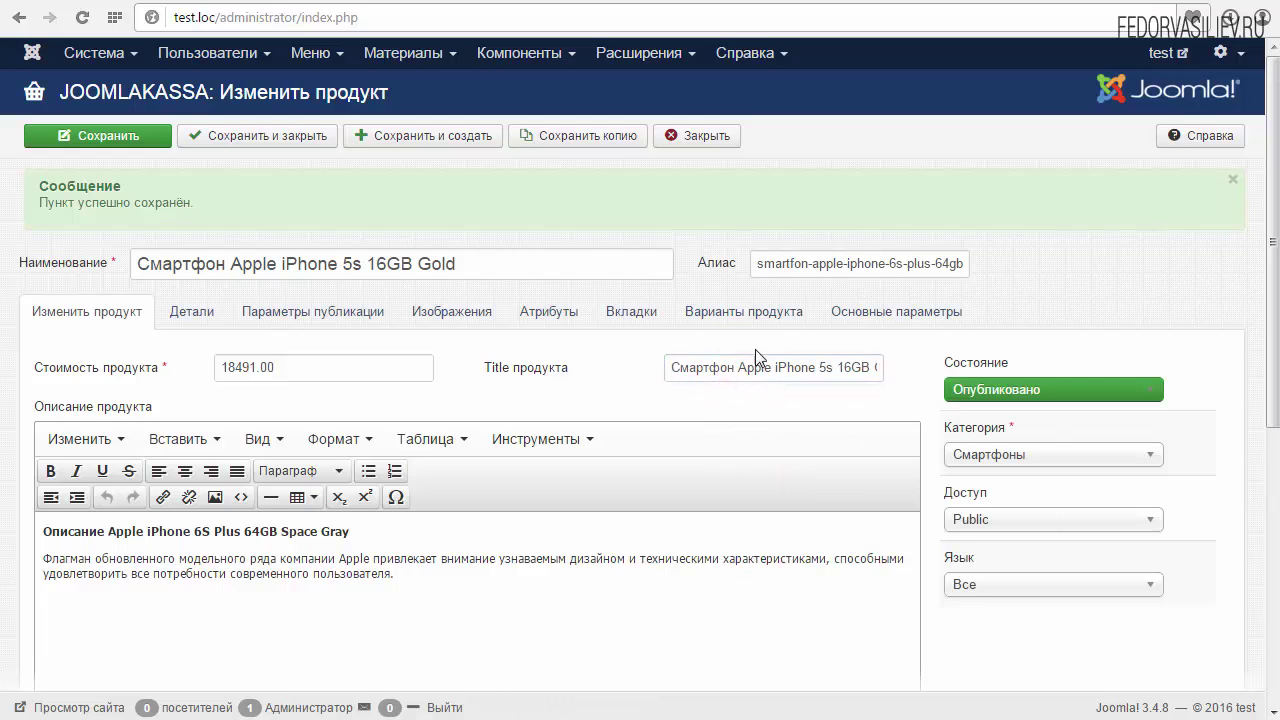
# Step: Clear the Алиас of the copied product
pyautogui.tripleClick(762, 268)
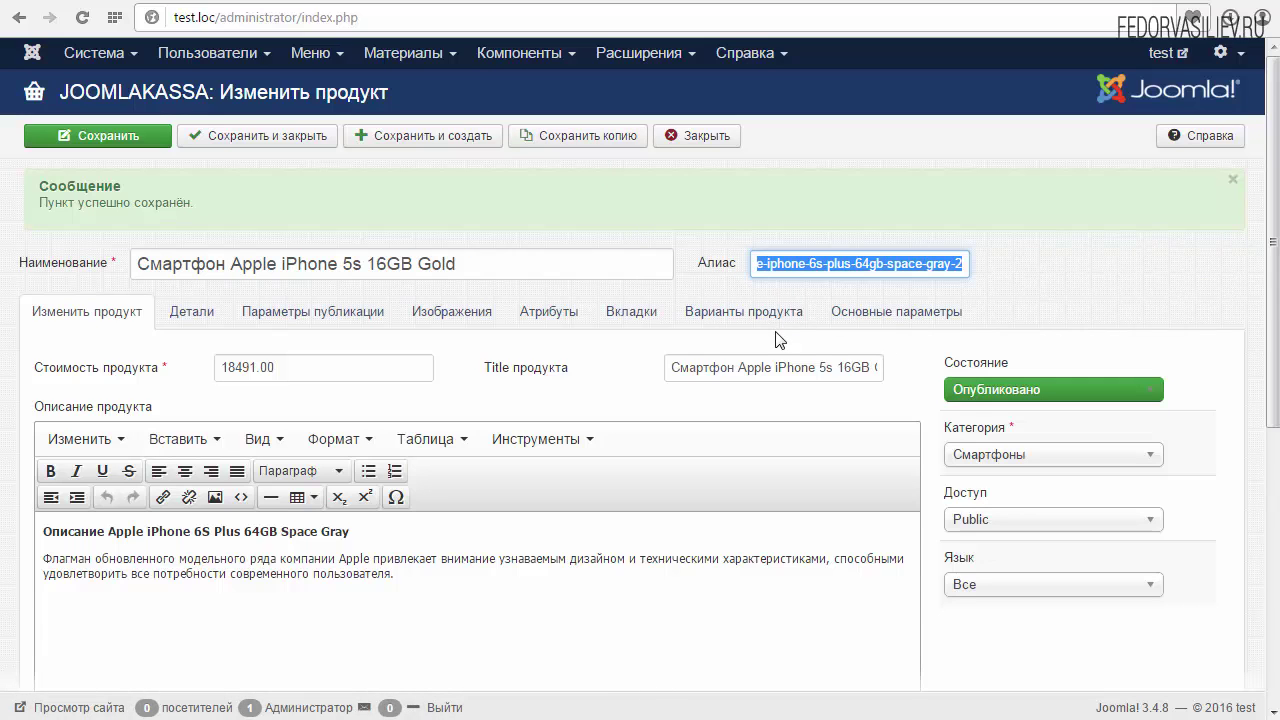
pyautogui.press('BackSpace')
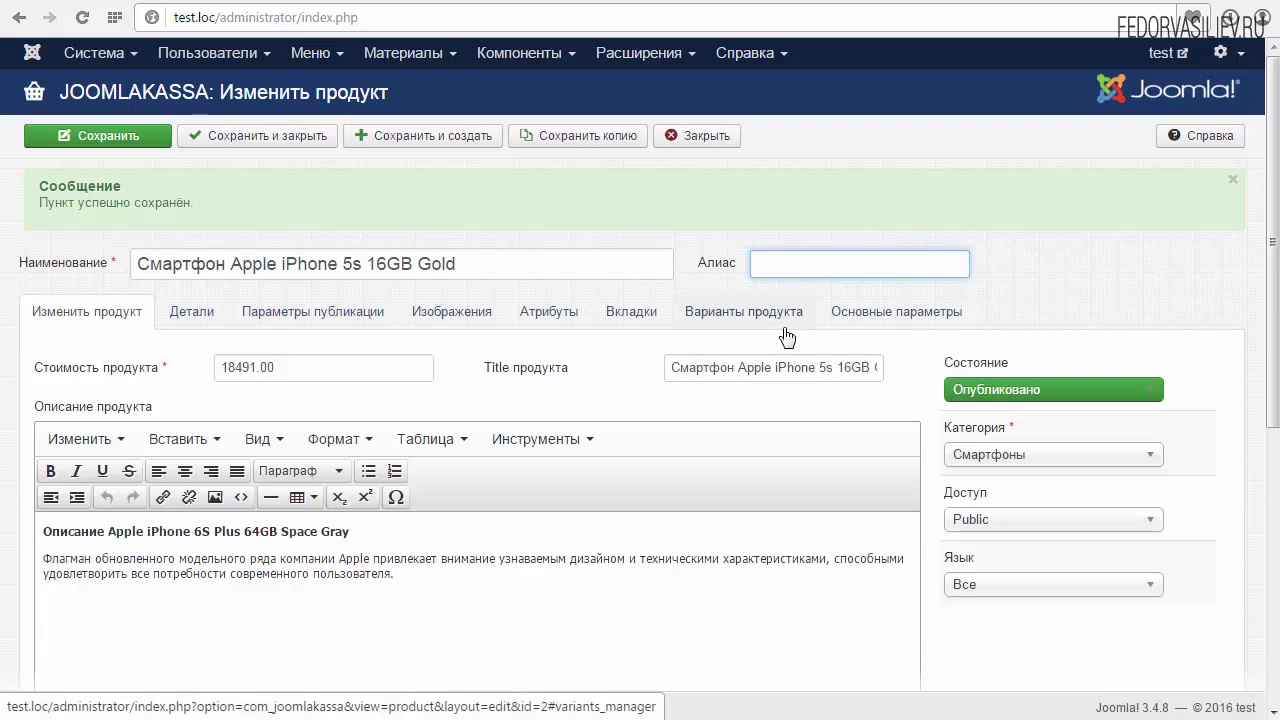
pyautogui.click(587, 268)
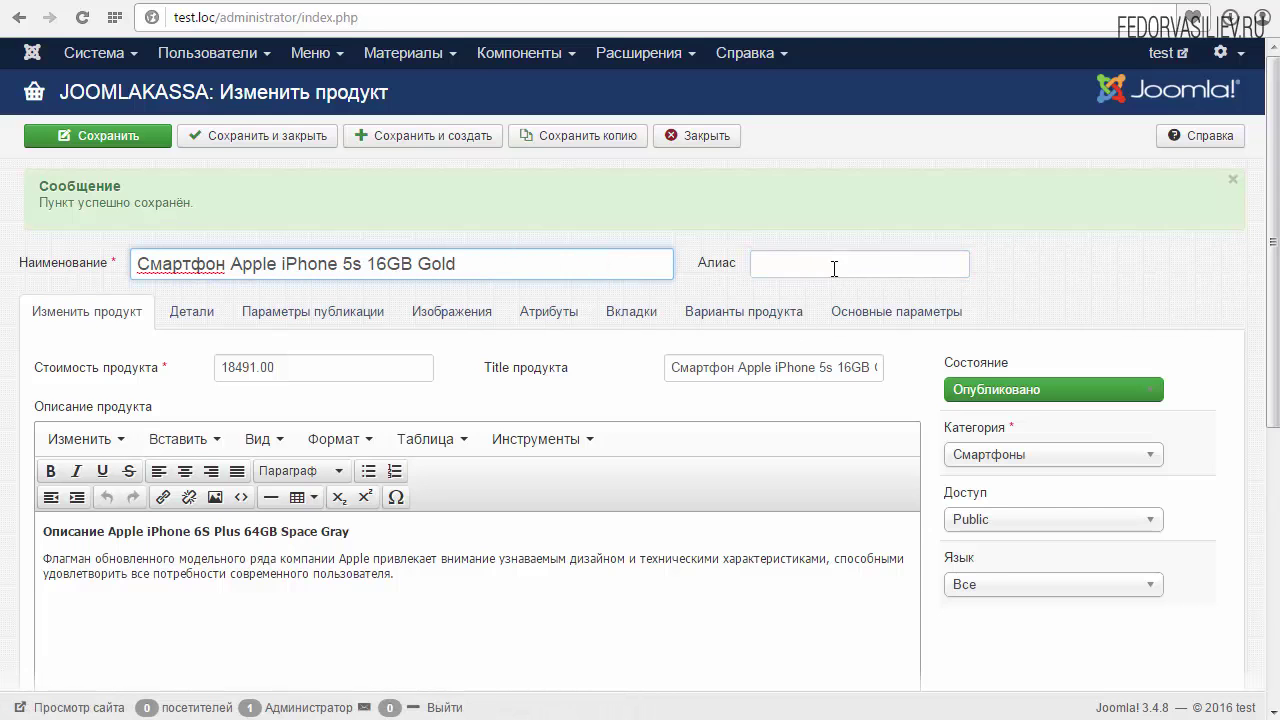
# Step: Check the copied product's description and Категория setting
pyautogui.scroll(-1, 777, 251)
pyautogui.scroll(-2, 764, 280)
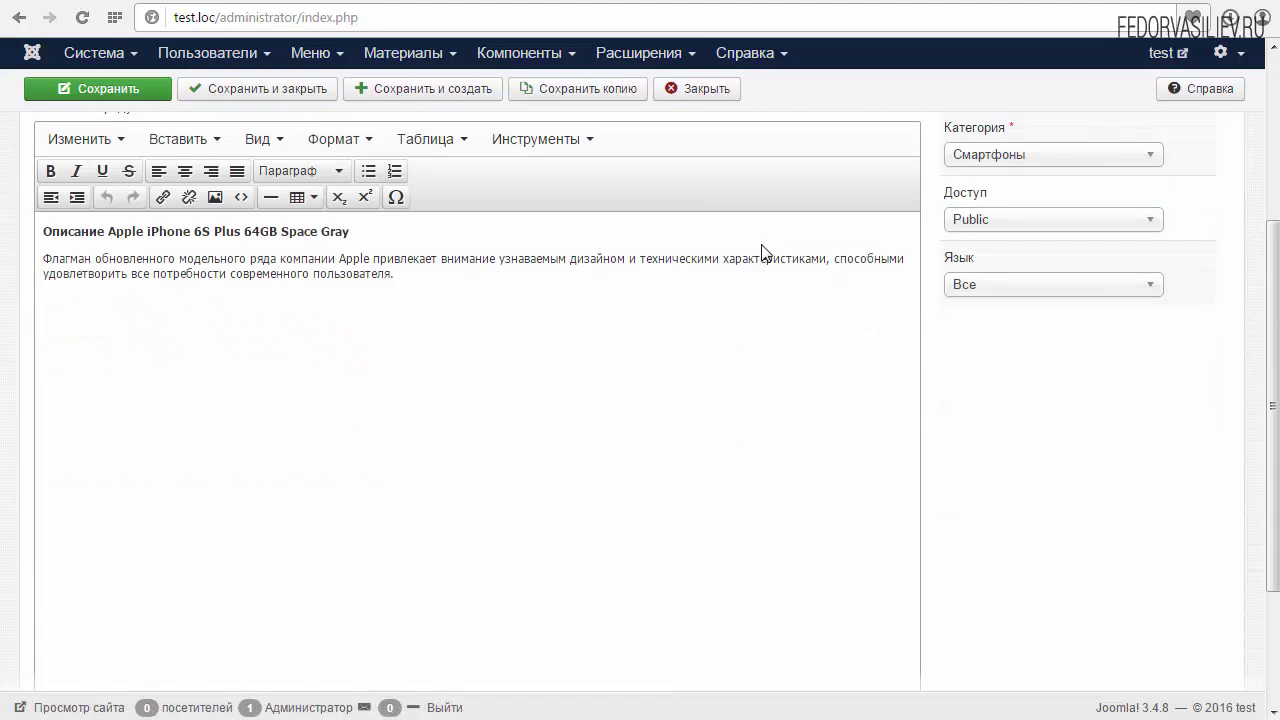
pyautogui.scroll(2, 952, 222)
pyautogui.click(990, 355)
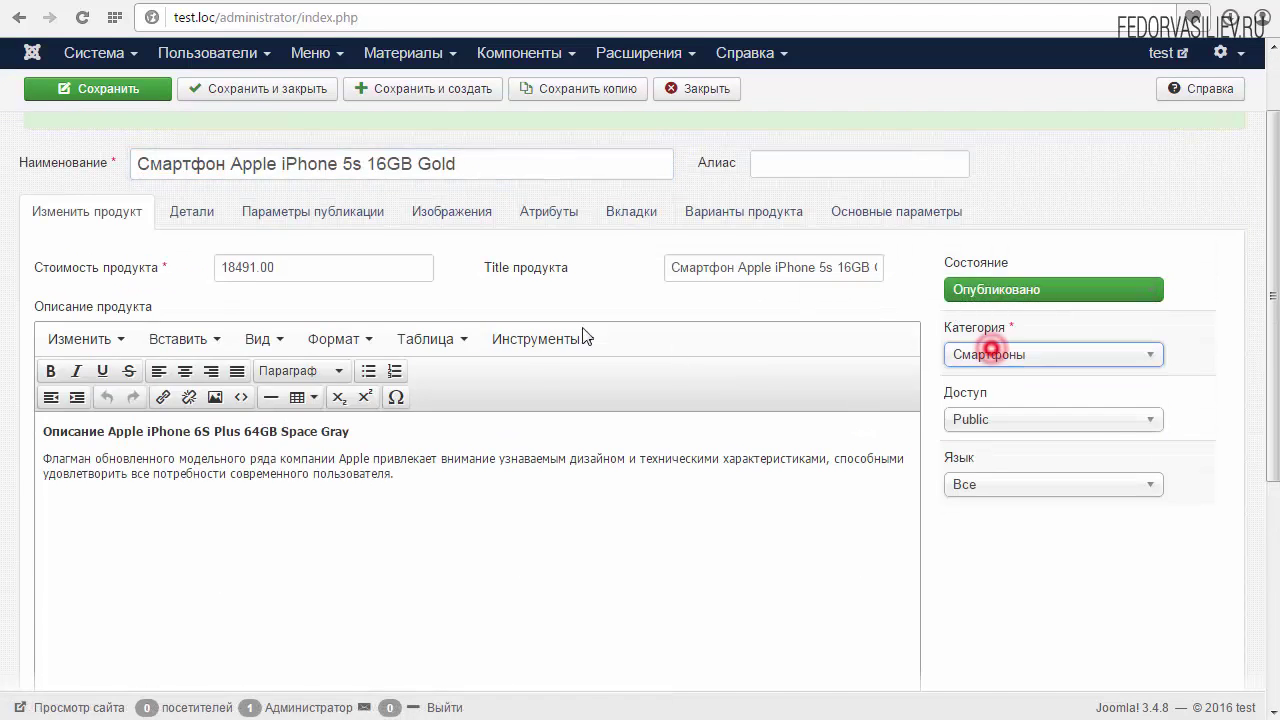
# Step: Set smartfon-iphone-6s-64-gb-rose-gold-1000-1.jpg from the /joomlakassa folder as the copied product's cover image
pyautogui.click(196, 224)
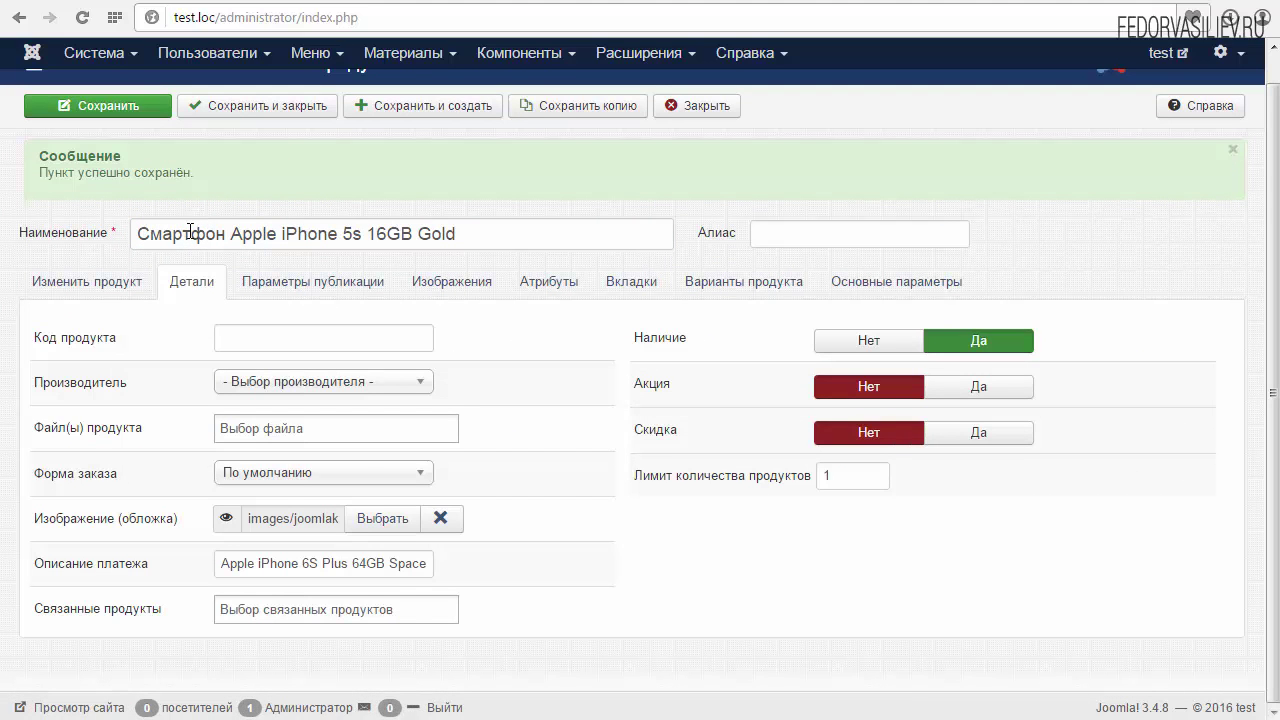
pyautogui.click(401, 533)
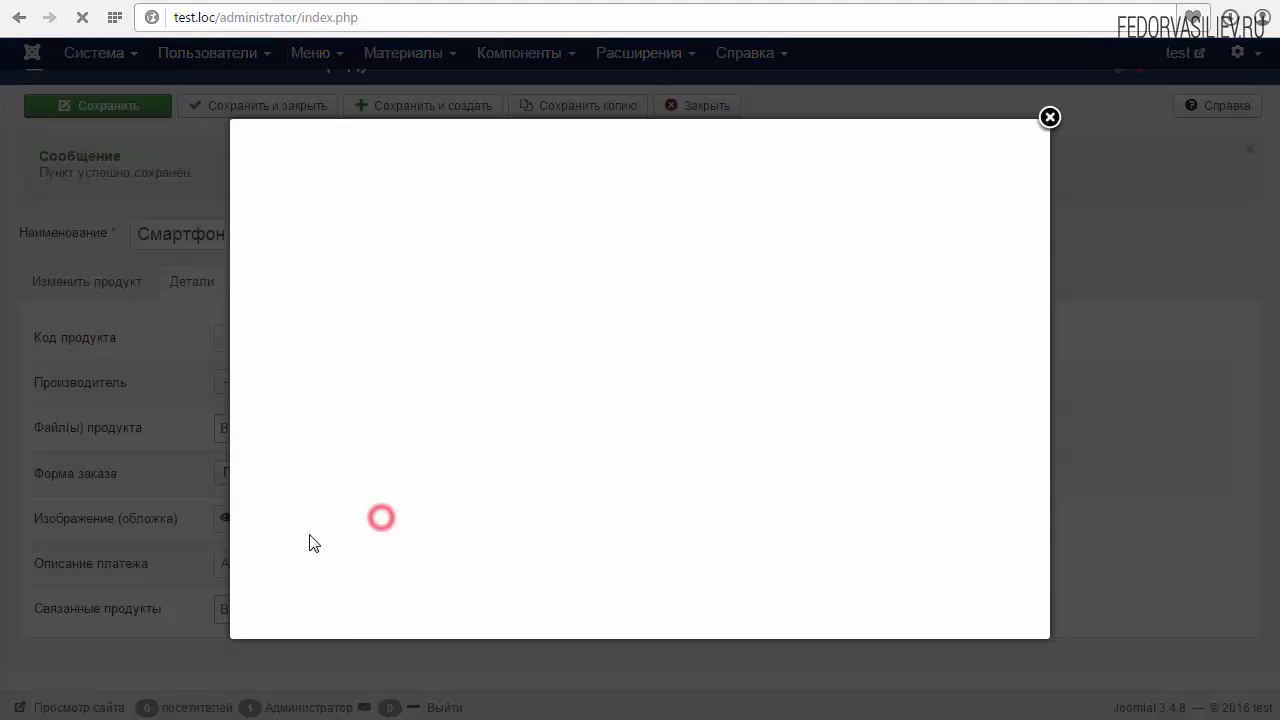
pyautogui.click(725, 365)
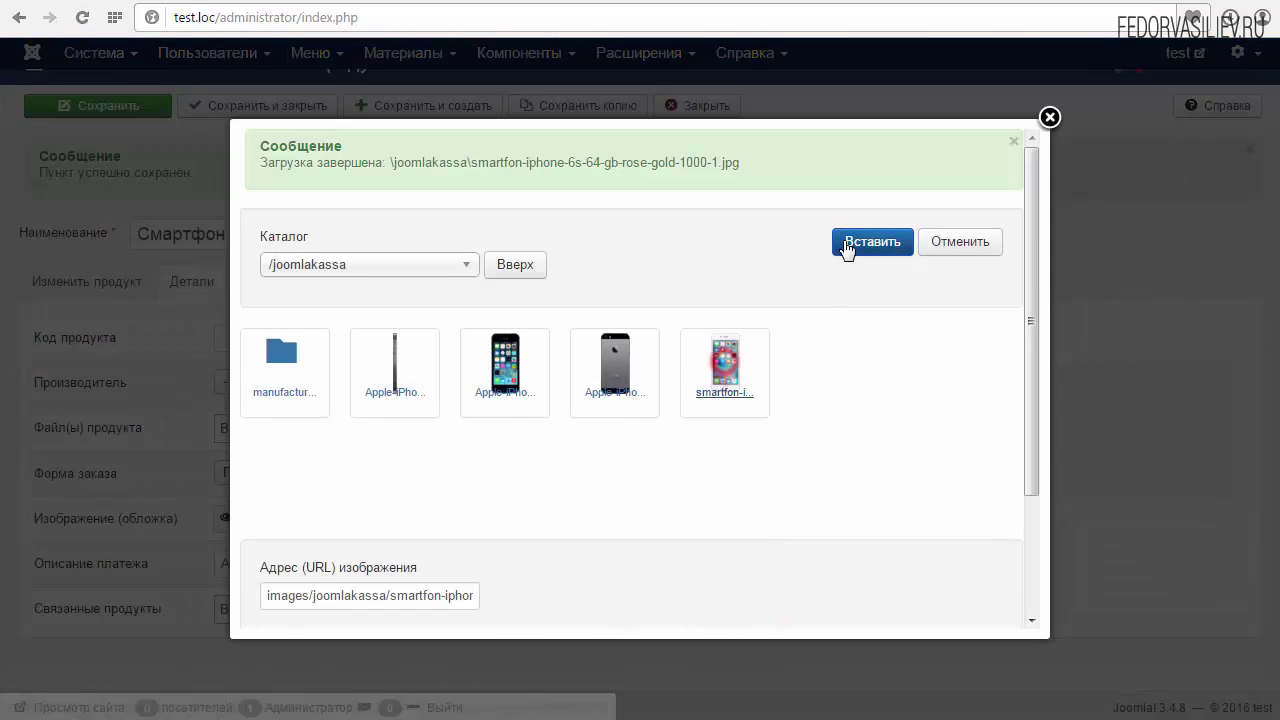
pyautogui.click(872, 243)
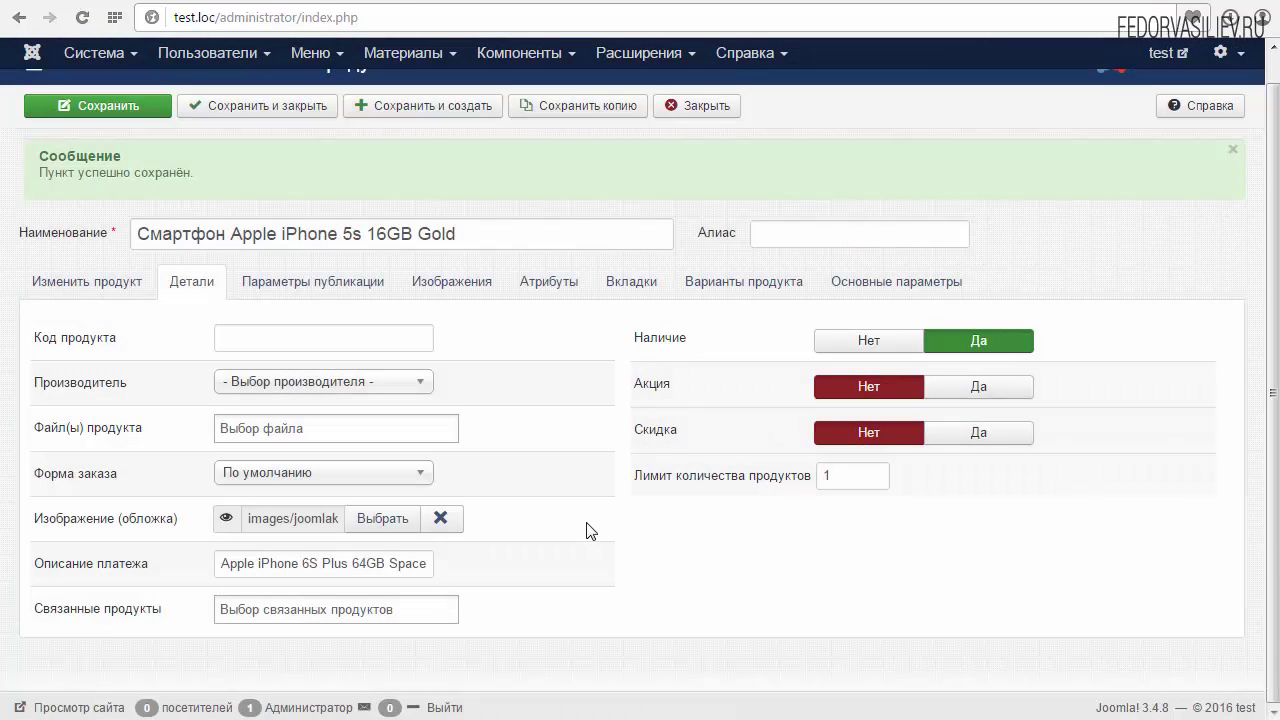
# Step: Review the iPhone 5s product's gallery images, attributes, tabs, variants and basic parameters
pyautogui.click(451, 281)
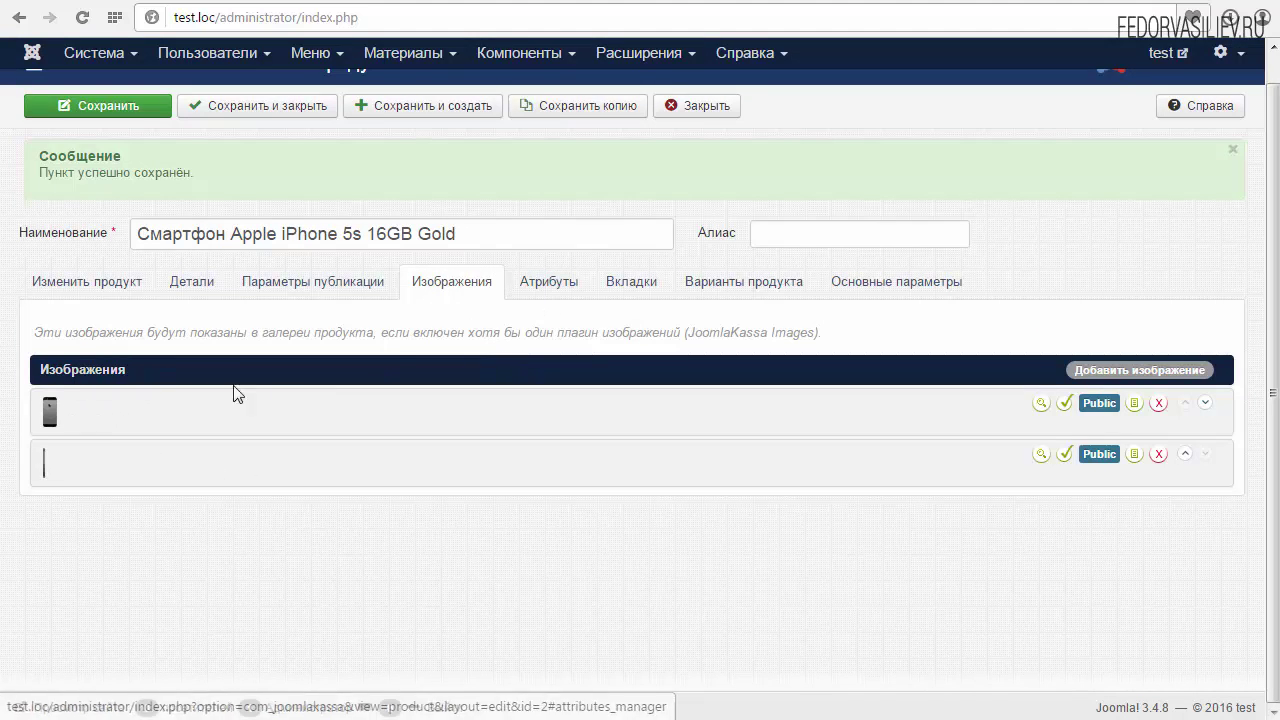
pyautogui.click(532, 279)
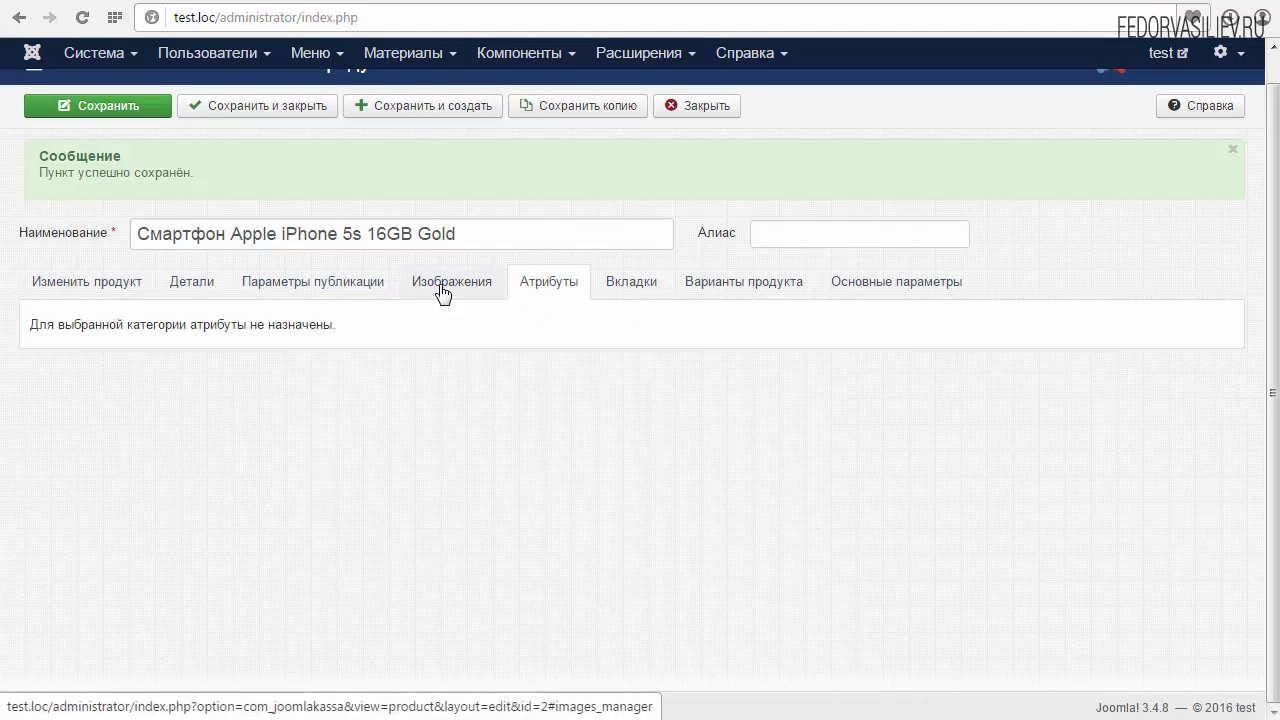
pyautogui.click(626, 284)
pyautogui.click(740, 280)
pyautogui.click(878, 289)
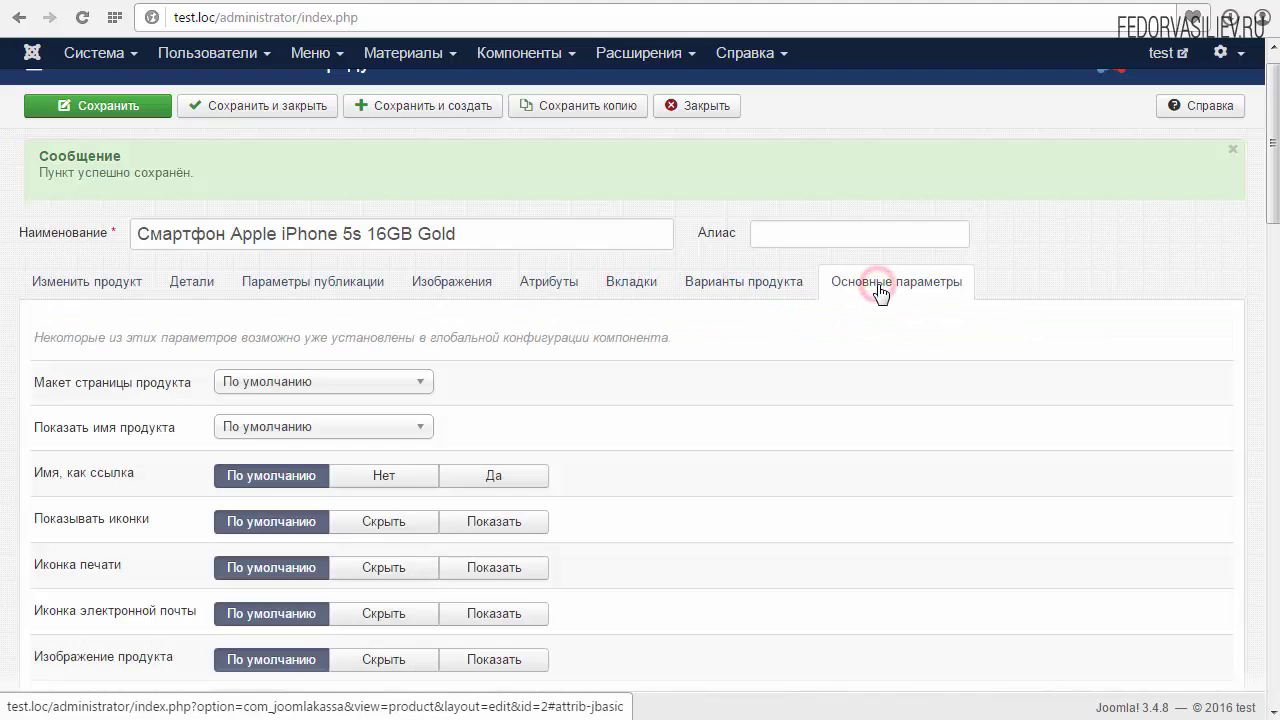
pyautogui.click(748, 287)
pyautogui.click(626, 289)
pyautogui.click(526, 293)
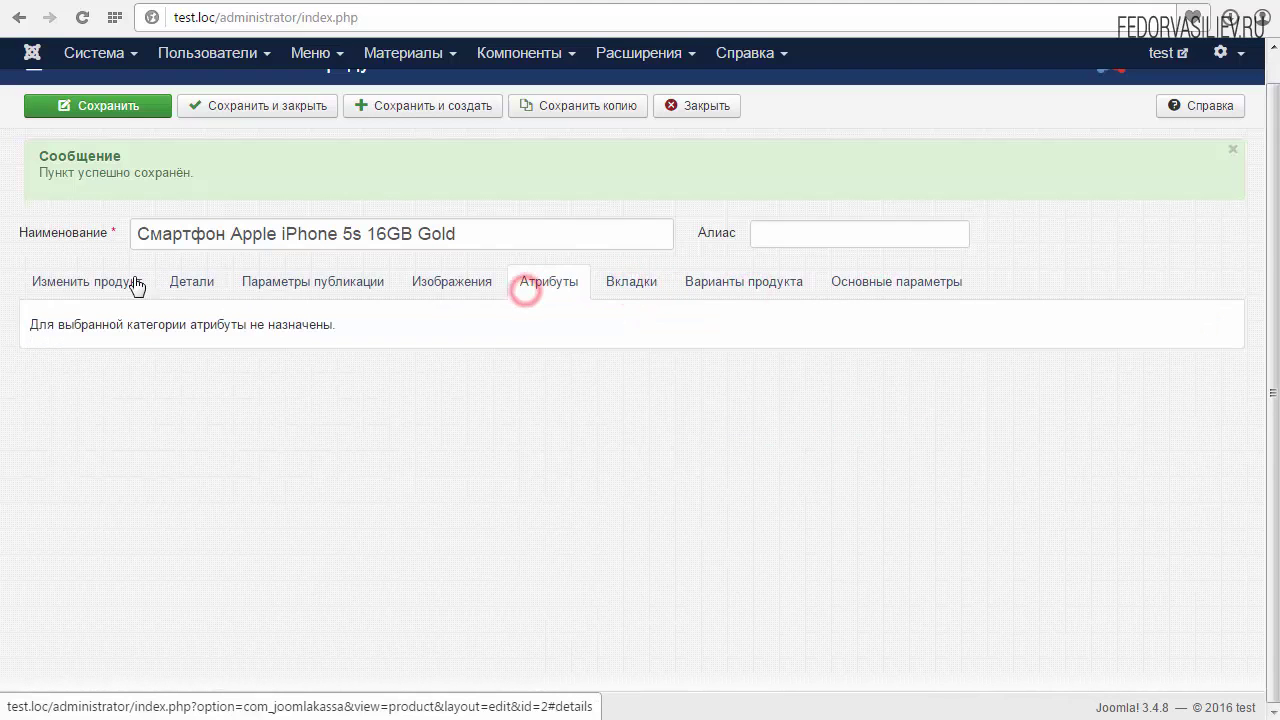
# Step: Save the iPhone 5s 16GB Gold product and close it to return to the product list
pyautogui.click(123, 280)
pyautogui.click(113, 105)
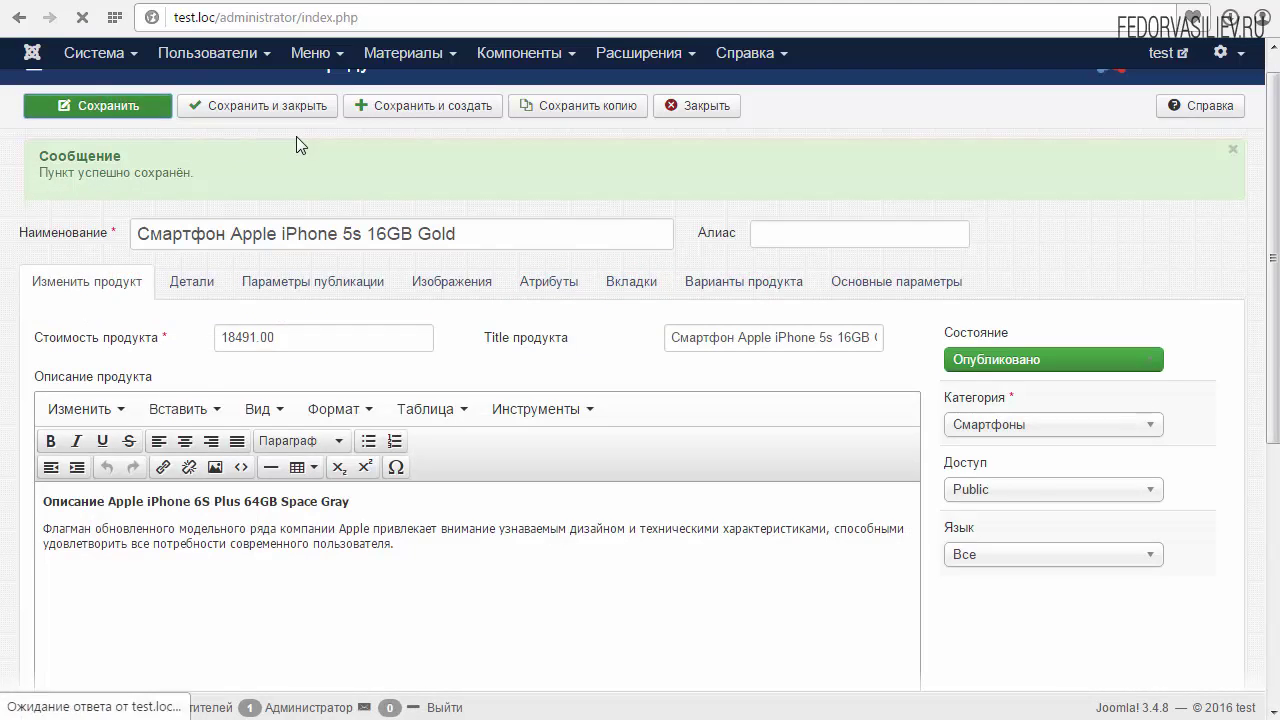
pyautogui.click(677, 135)
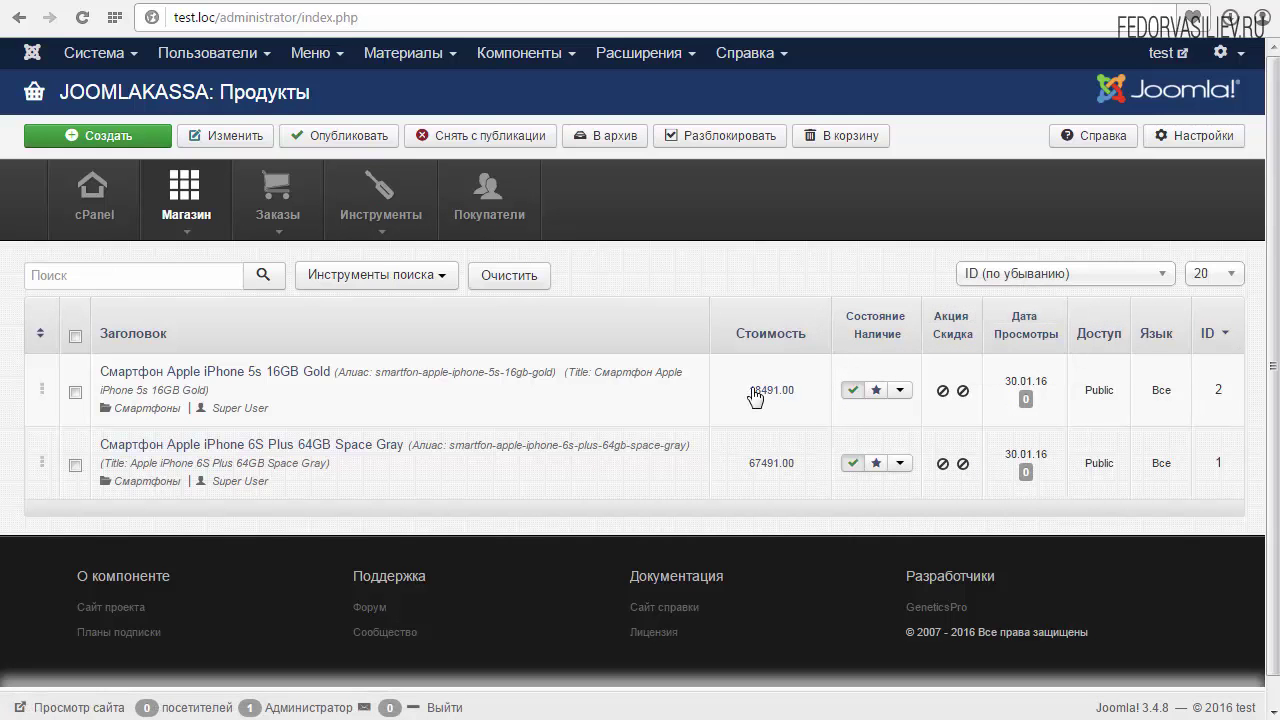
# Step: Check the test site's front-end home page
pyautogui.click(622, 0)
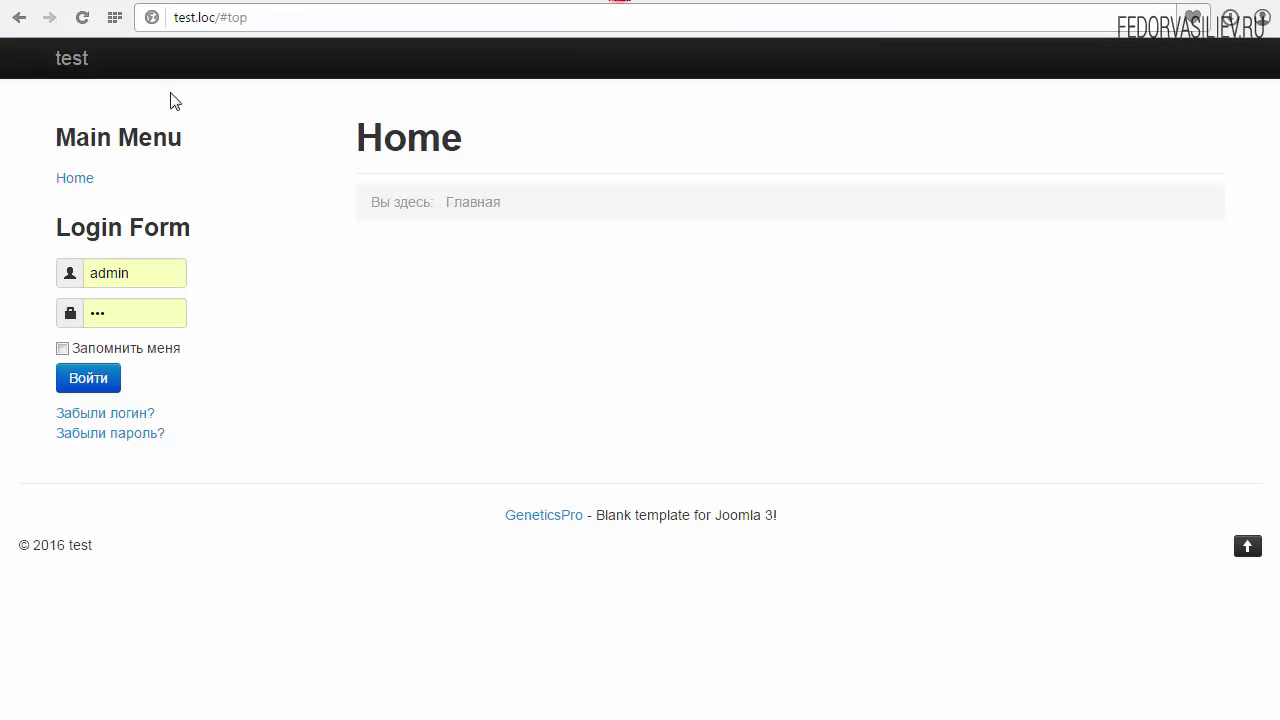
pyautogui.click(221, 26)
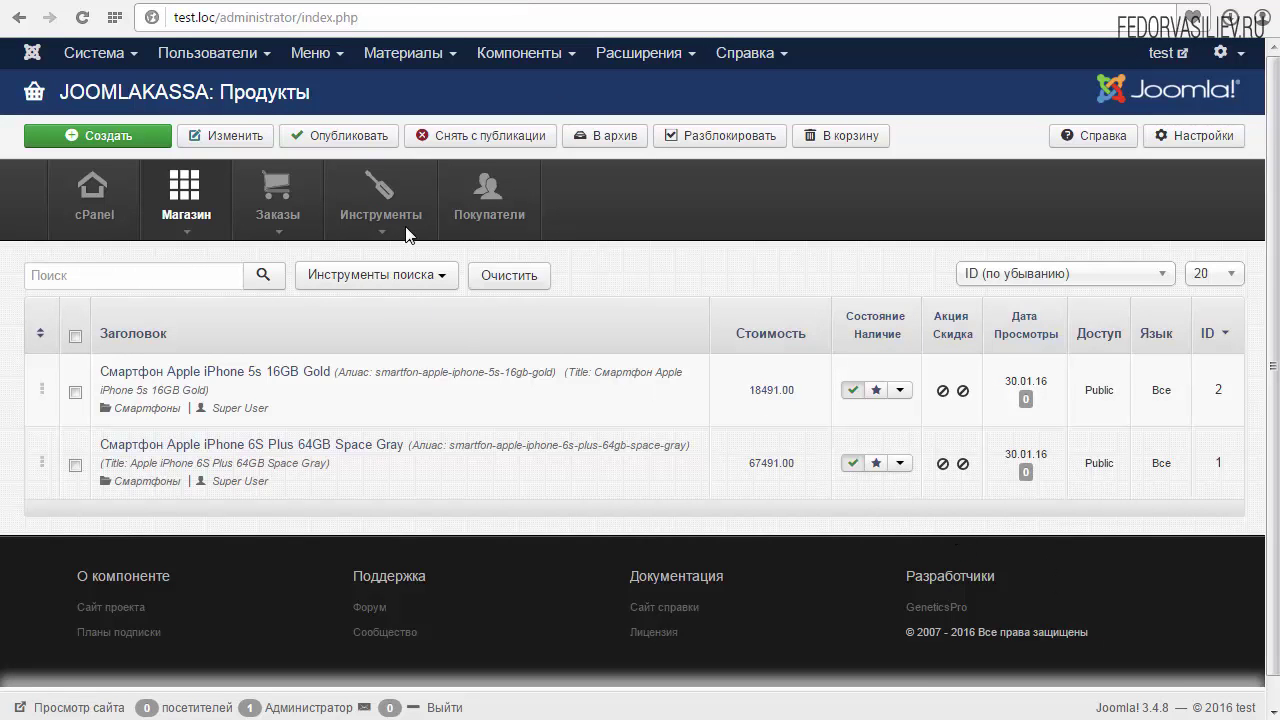
# Step: Open the Home item of the Main Menu for editing
pyautogui.click(308, 58)
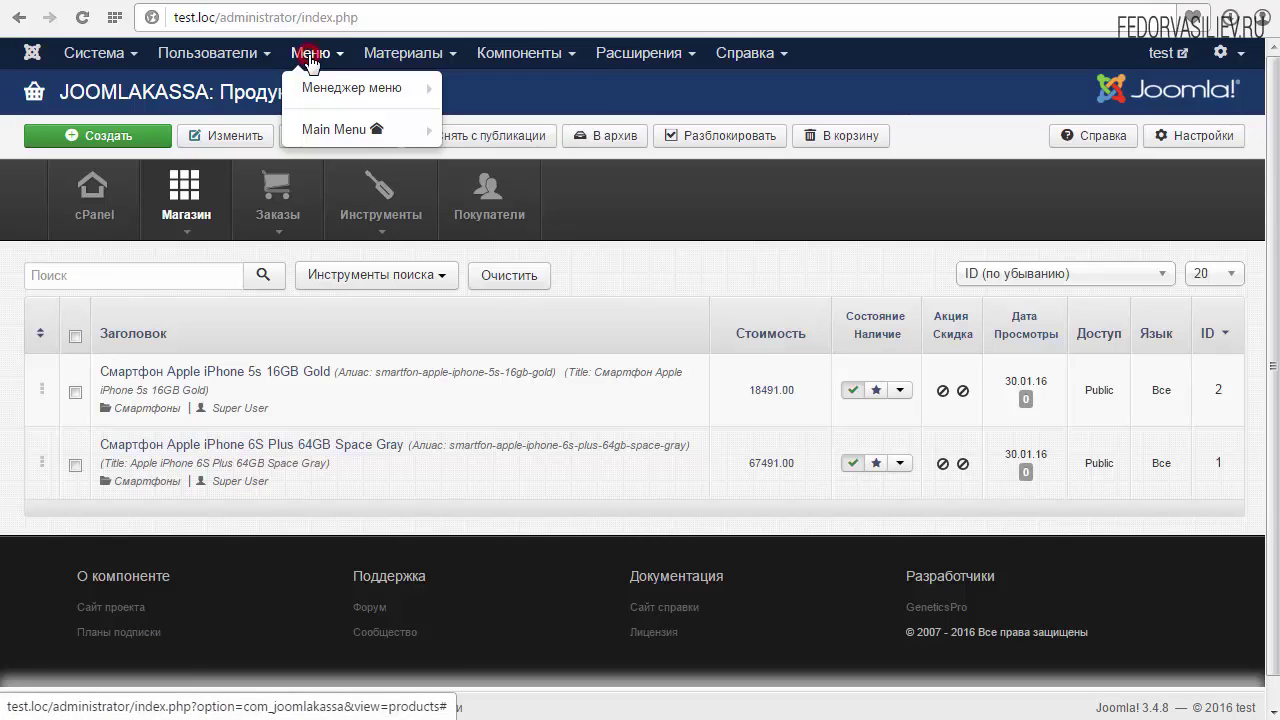
pyautogui.click(321, 132)
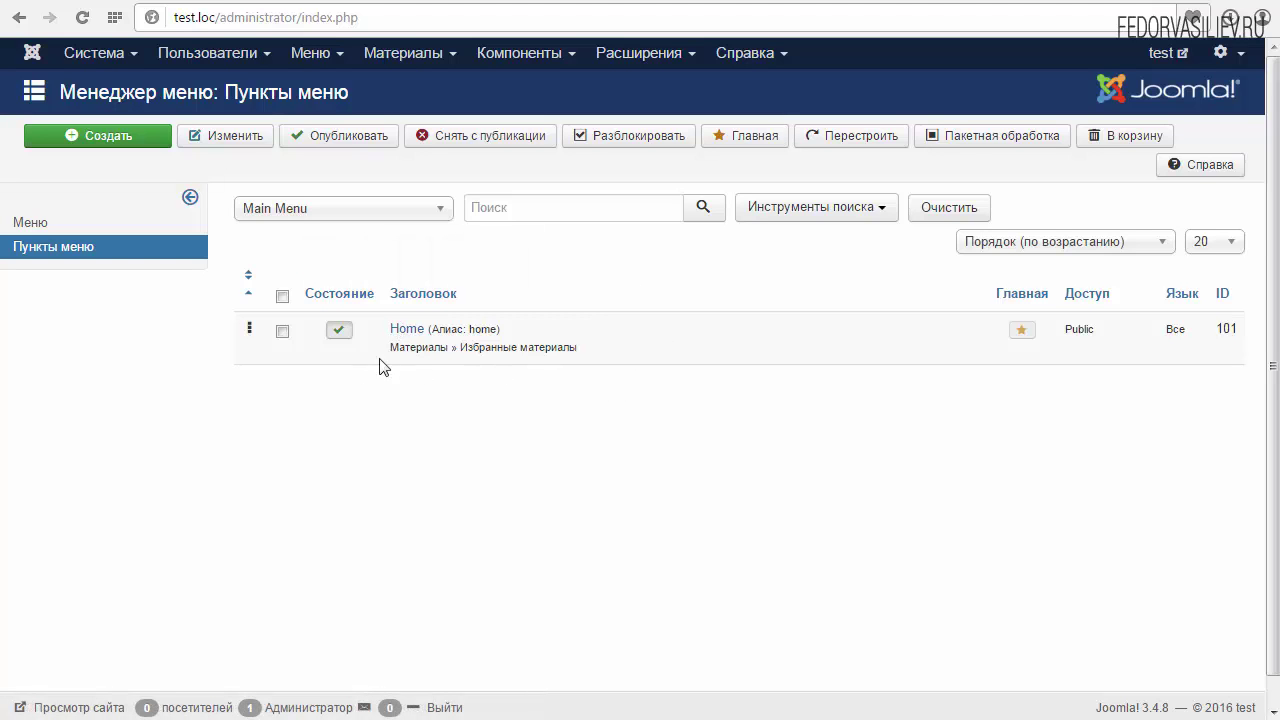
pyautogui.click(404, 330)
pyautogui.doubleClick(250, 191)
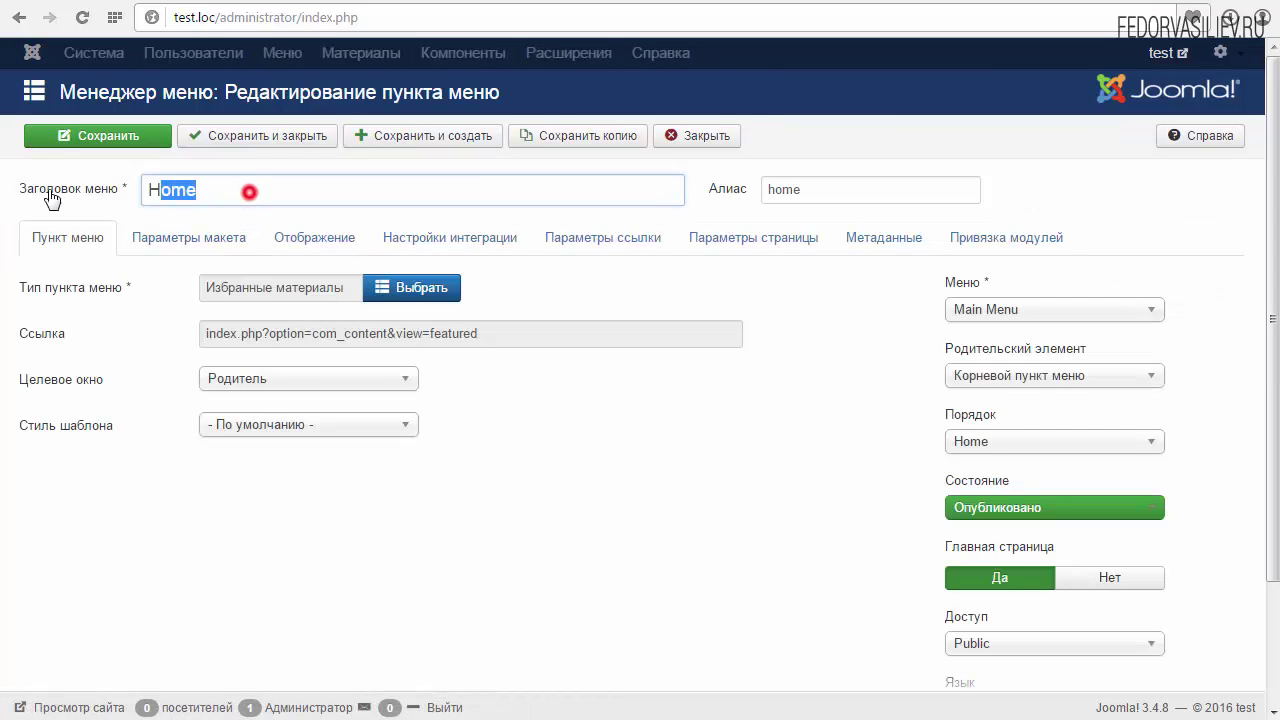
pyautogui.click(229, 188)
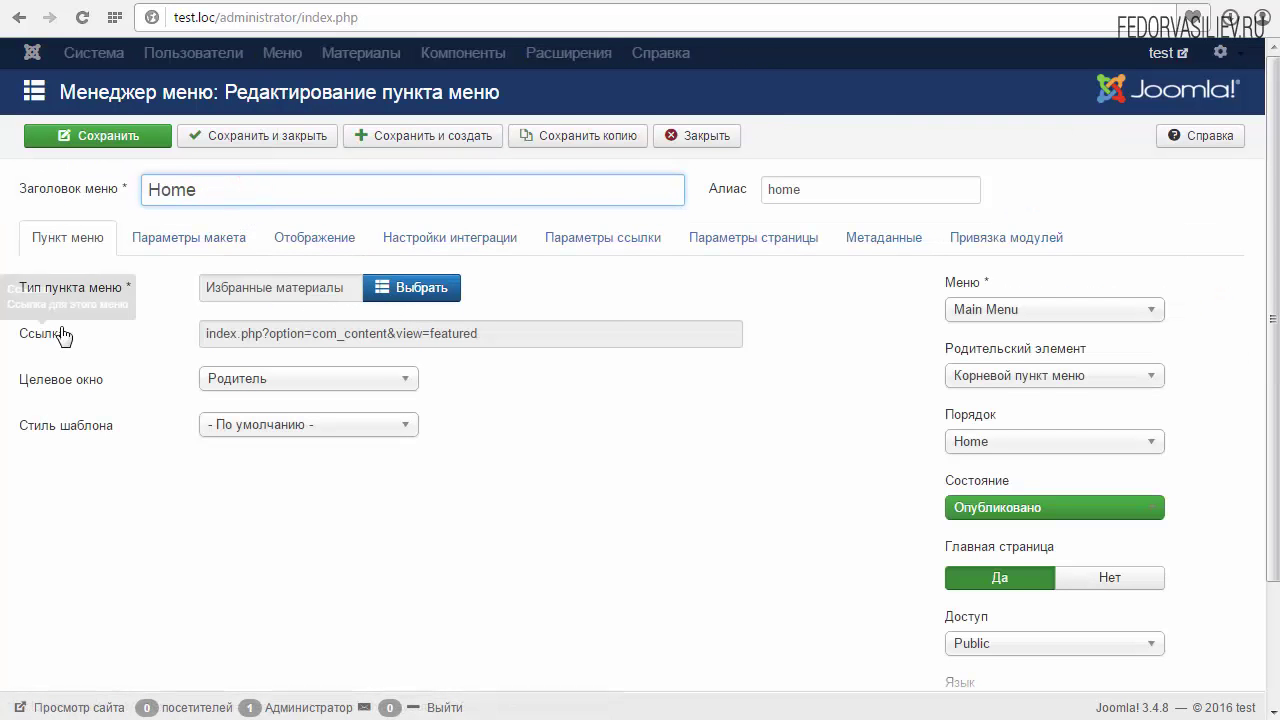
# Step: Change the Home item's menu item type to Категории from the JOOMLAKASSA group
pyautogui.click(397, 292)
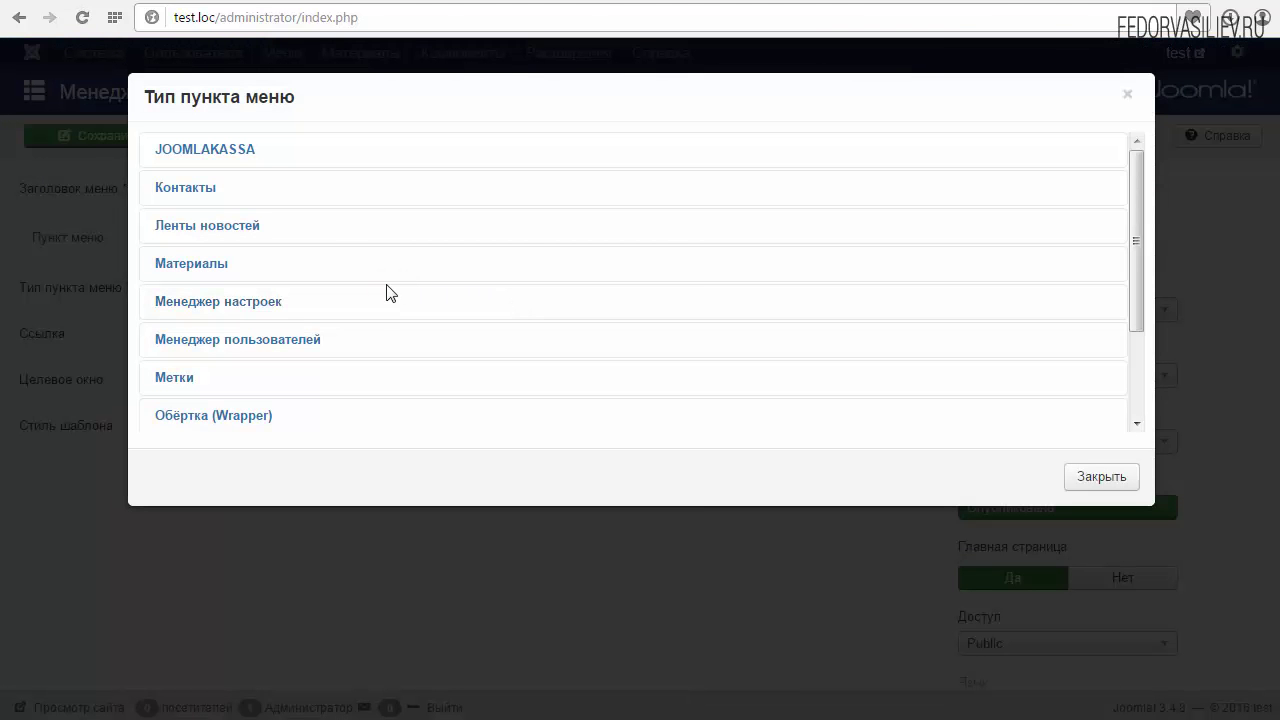
pyautogui.click(185, 152)
pyautogui.moveTo(1131, 220)
pyautogui.mouseDown()
pyautogui.moveTo(1140, 271)
pyautogui.moveTo(1139, 225)
pyautogui.mouseUp()
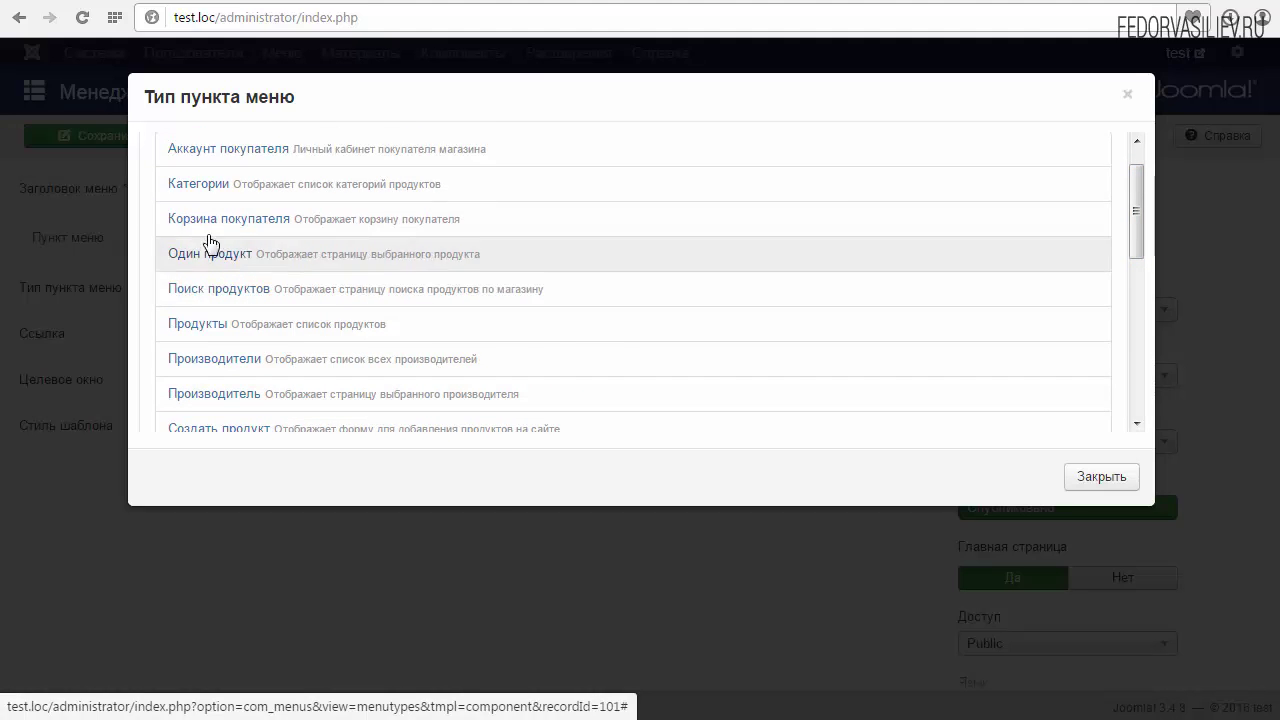
pyautogui.click(192, 188)
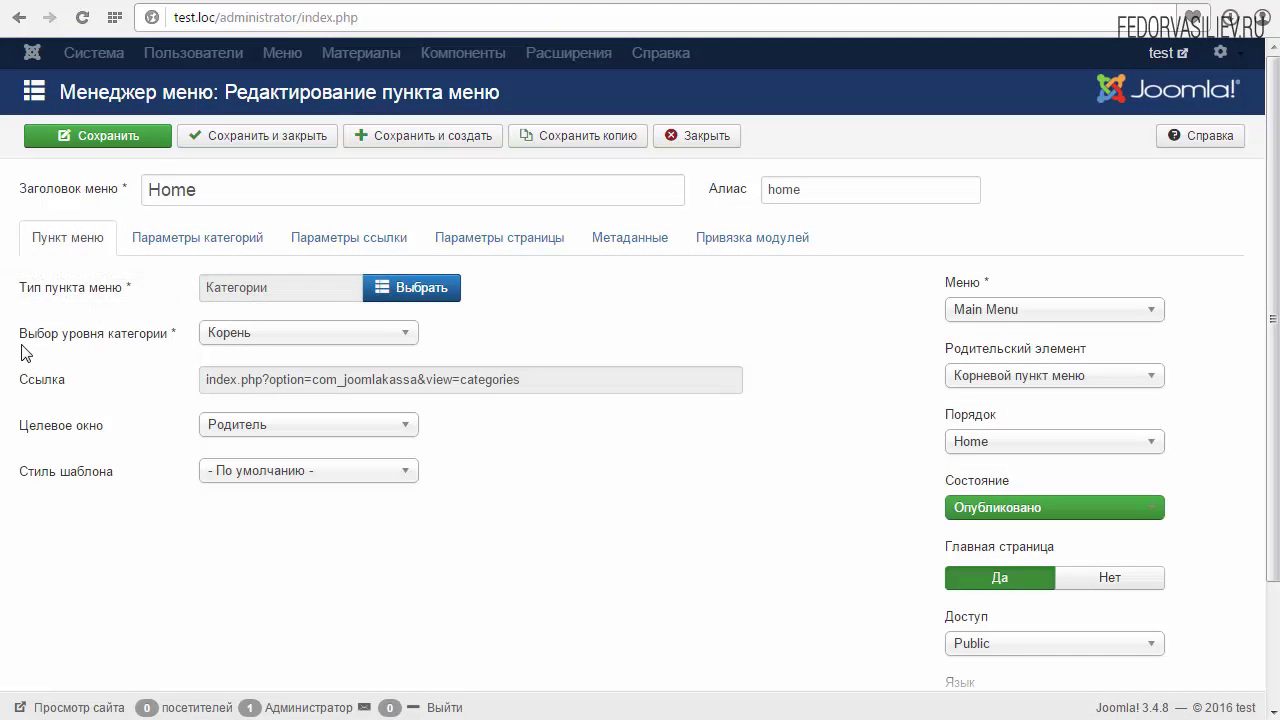
# Step: Choose Корень as the category level for the Home menu item and save it
pyautogui.moveTo(35, 345)
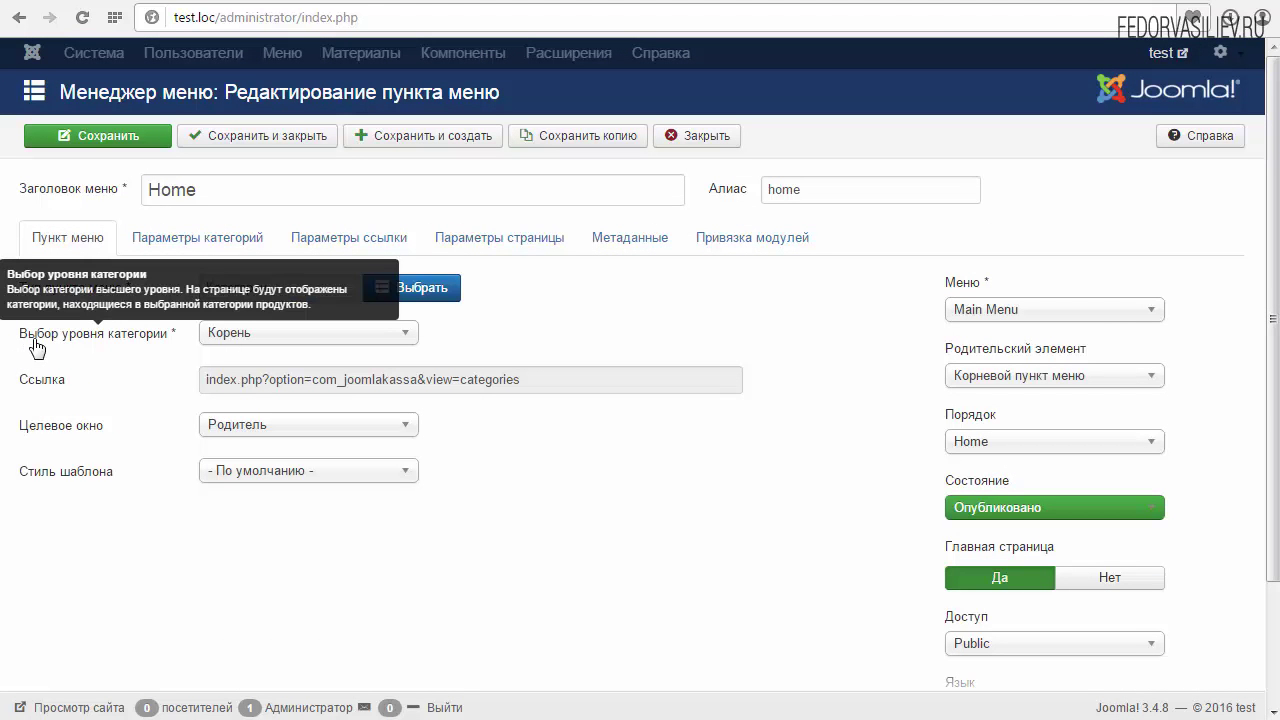
pyautogui.click(276, 335)
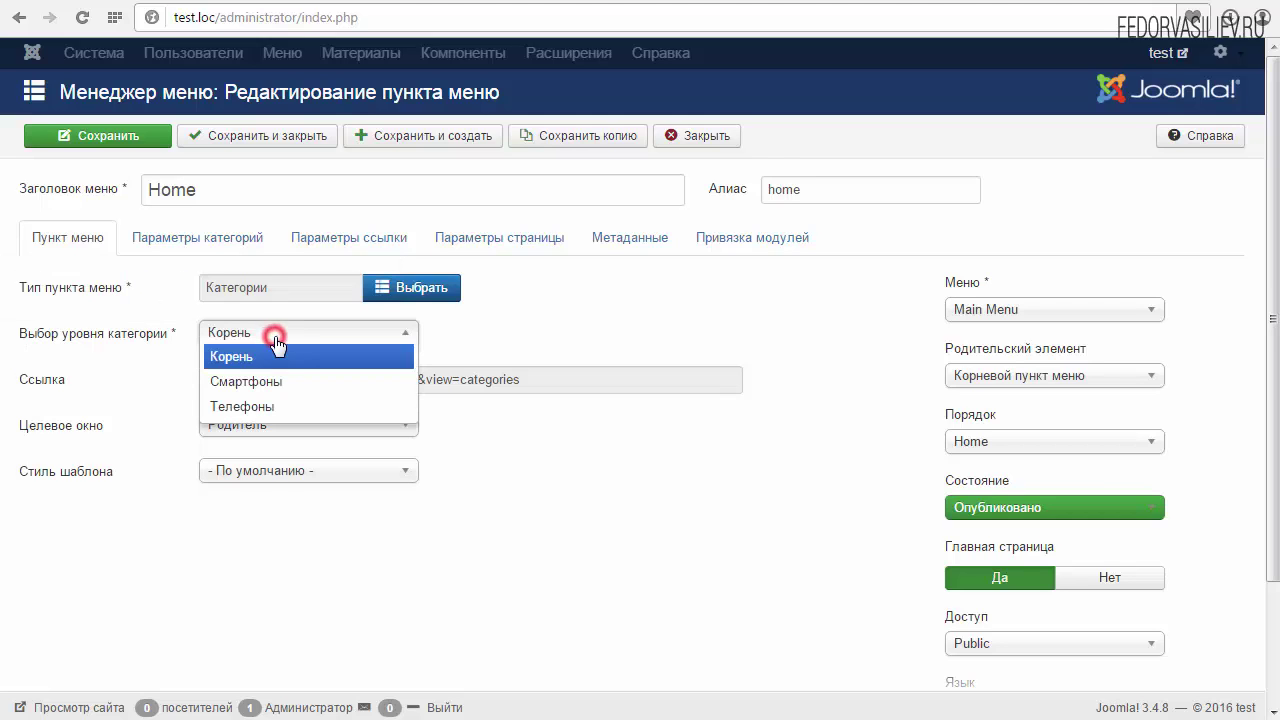
pyautogui.click(276, 335)
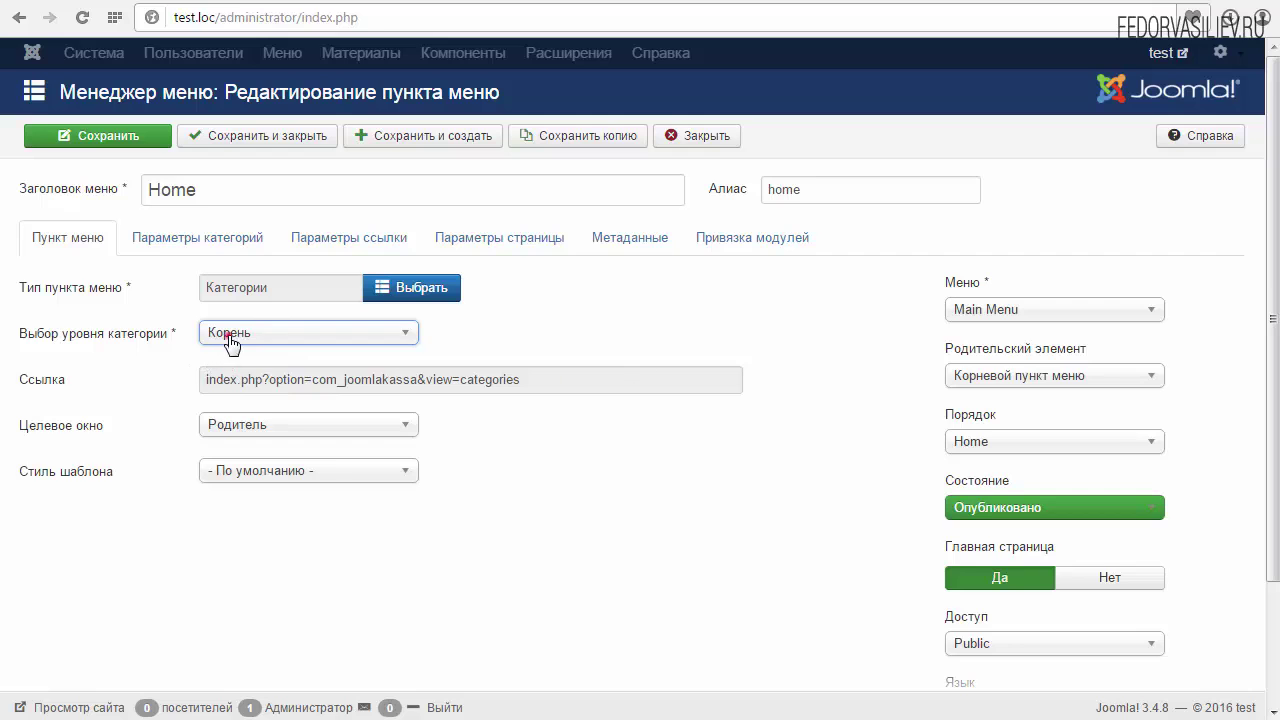
pyautogui.click(231, 342)
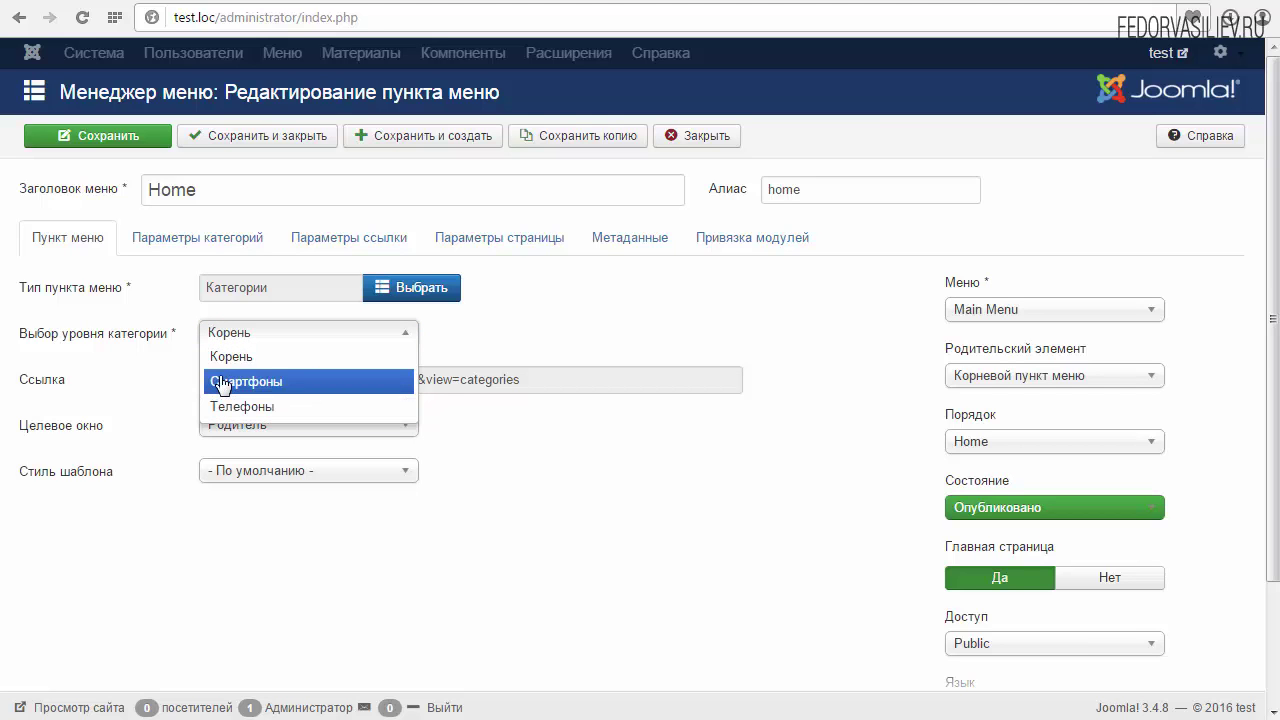
pyautogui.click(224, 356)
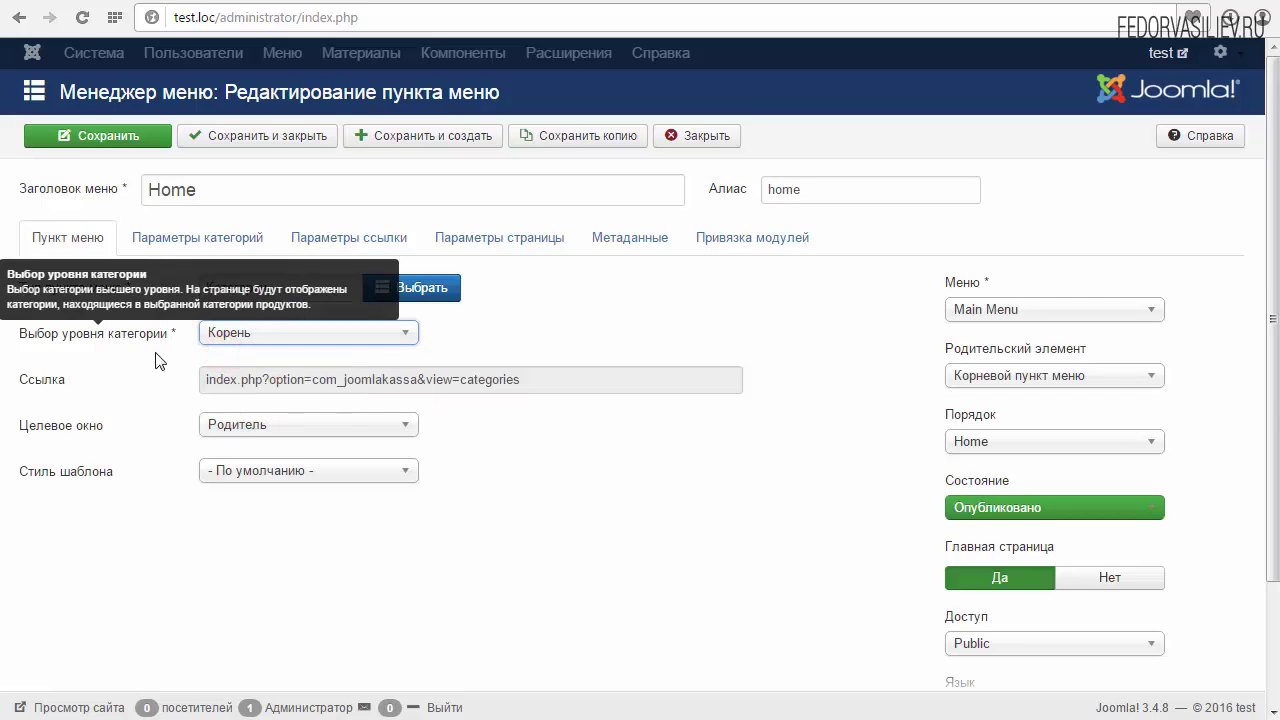
pyautogui.click(130, 143)
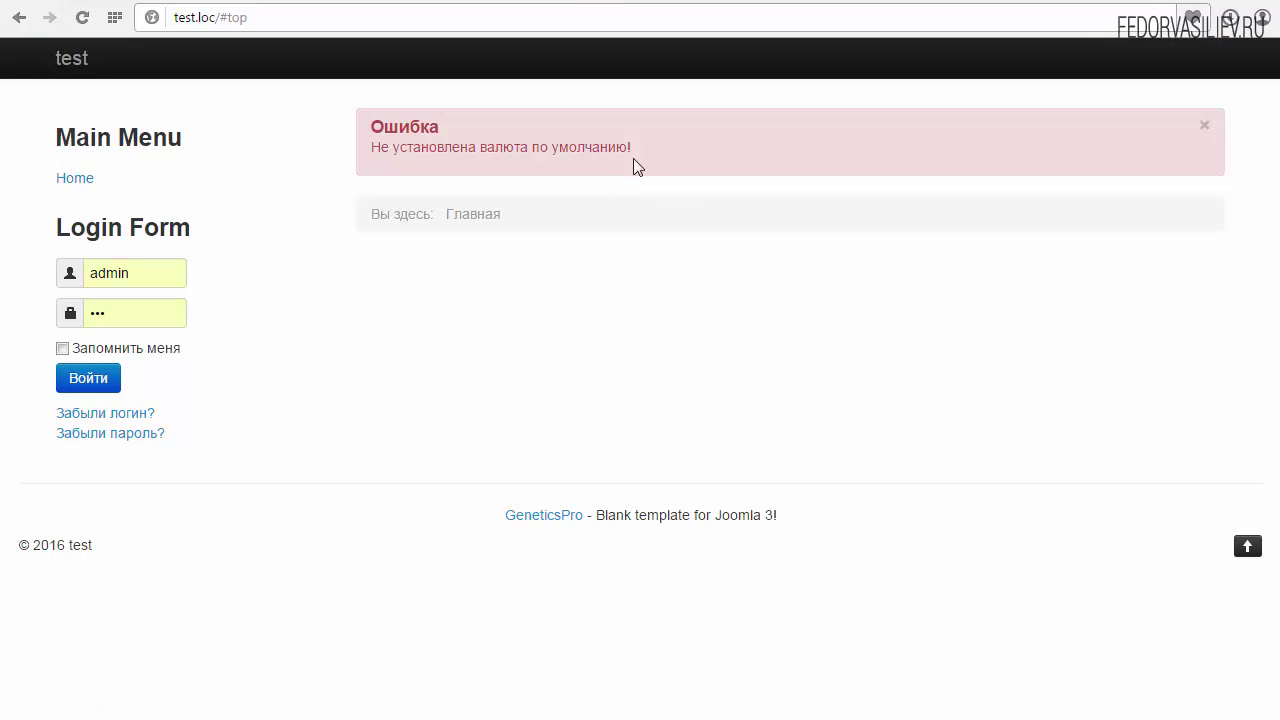
# Step: Read the message on the site's front-end home page and close the Home menu item in the administrator
pyautogui.moveTo(648, 145); pyautogui.dragTo(372, 120)
pyautogui.click(381, 149)
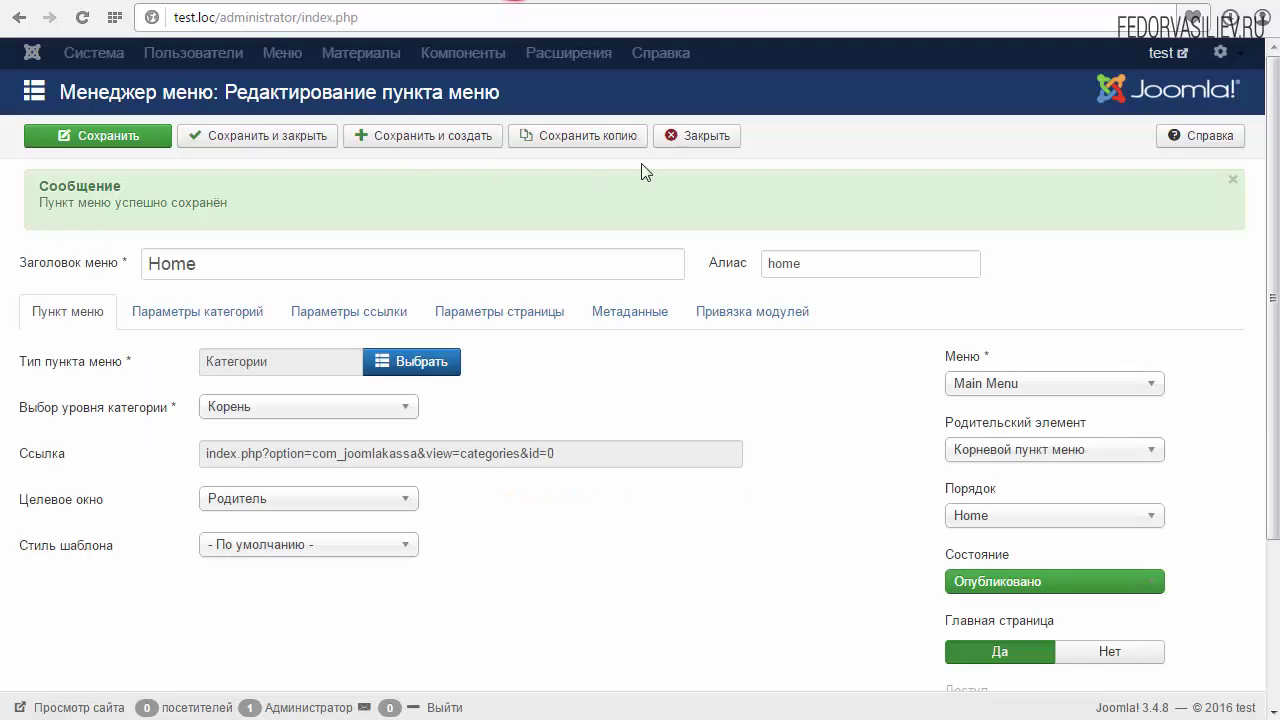
pyautogui.click(697, 134)
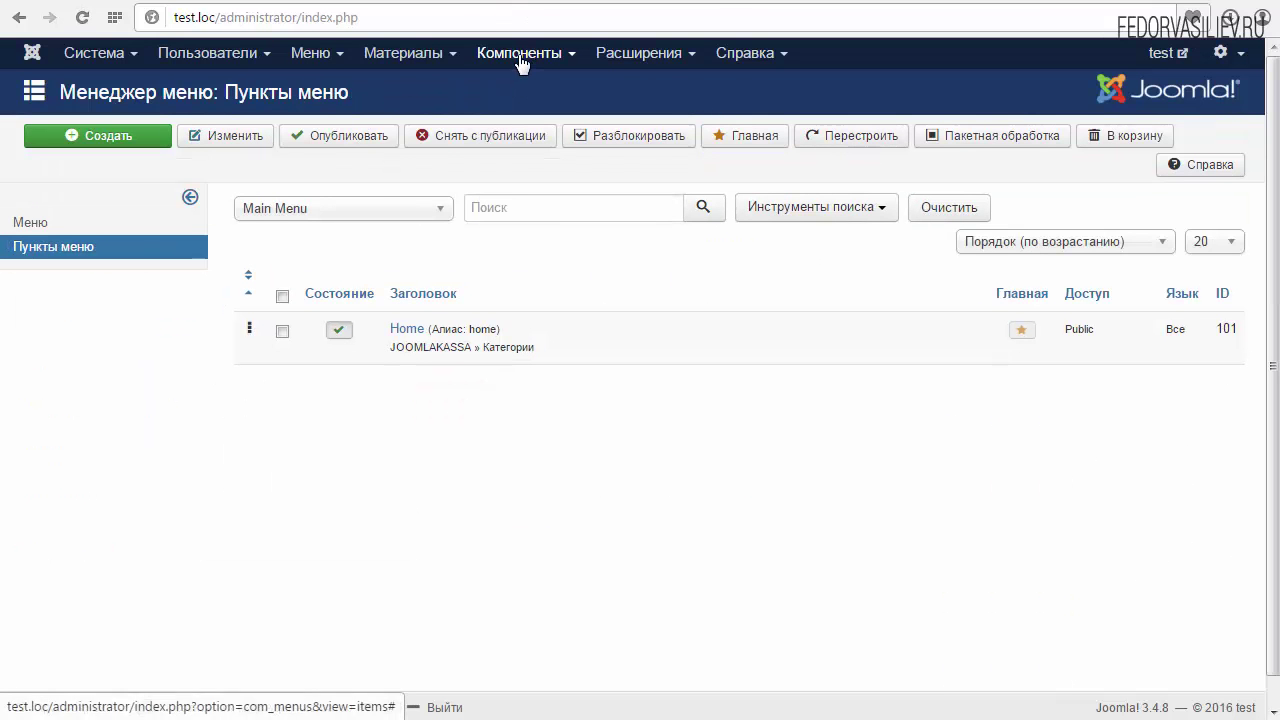
# Step: Create a new currency in JOOMLAKASSA with RUB as both its title and its currency code
pyautogui.click(520, 60)
pyautogui.moveTo(517, 92)
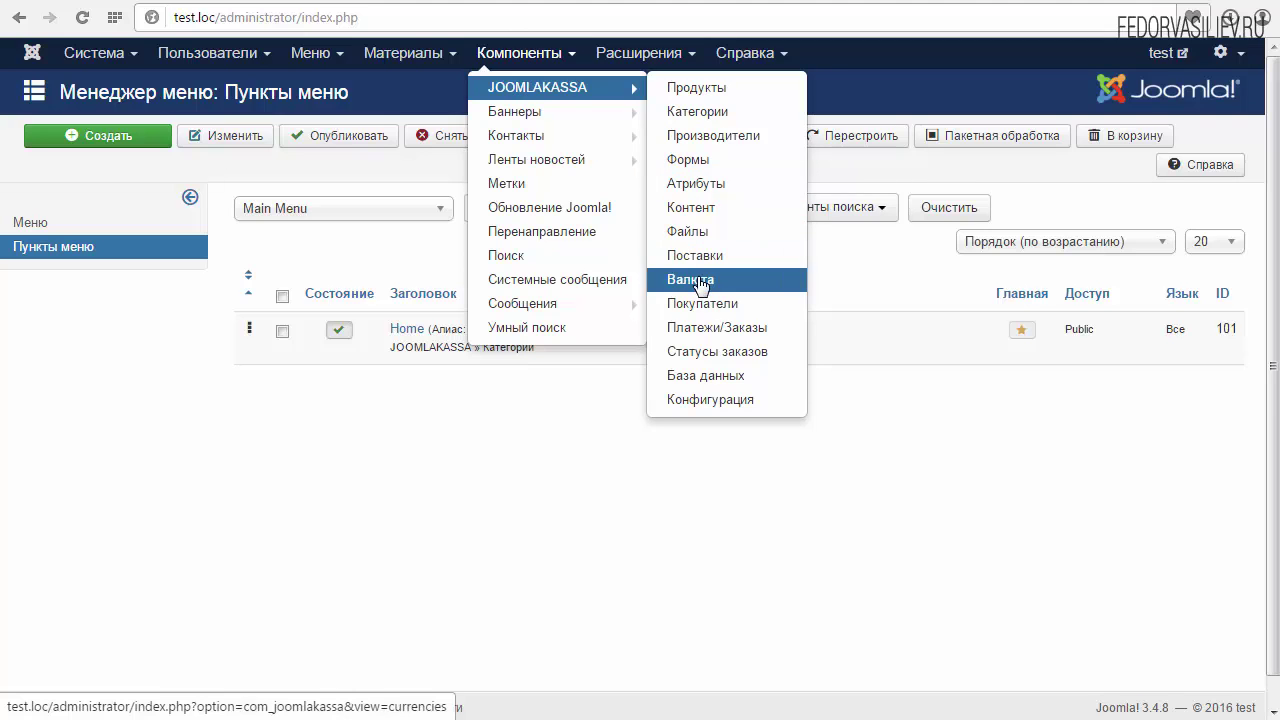
pyautogui.click(731, 285)
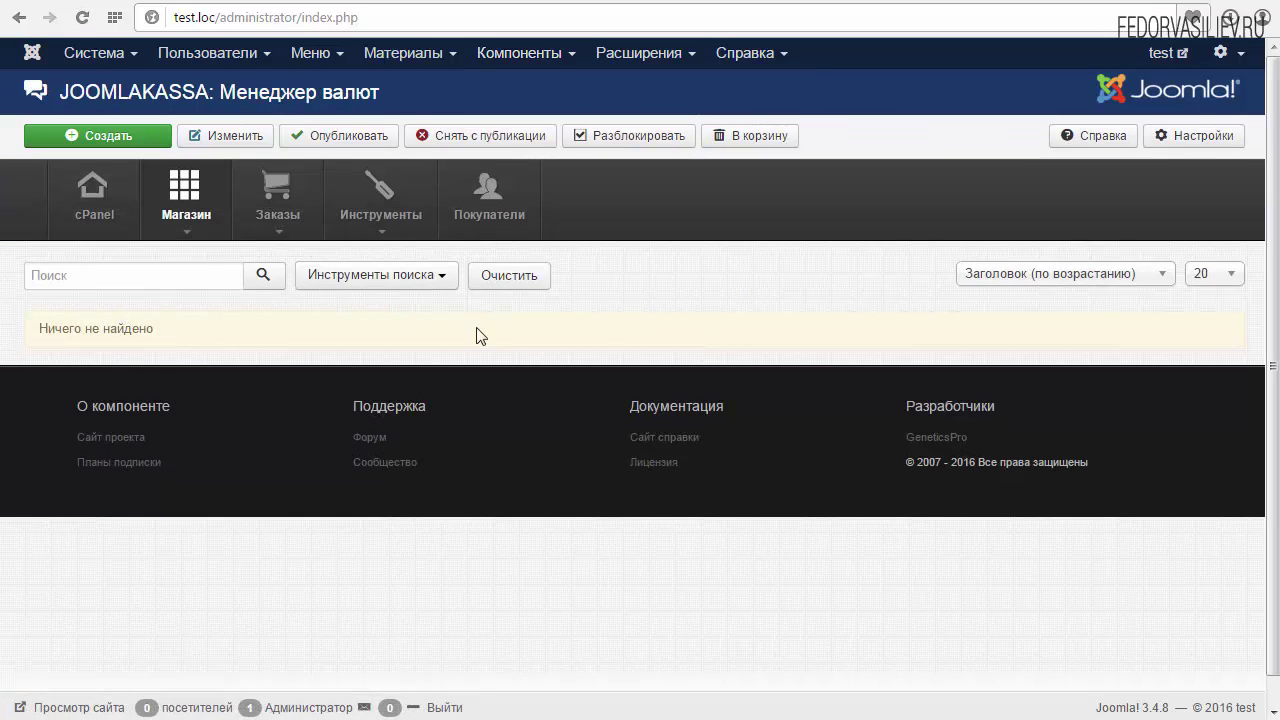
pyautogui.click(108, 134)
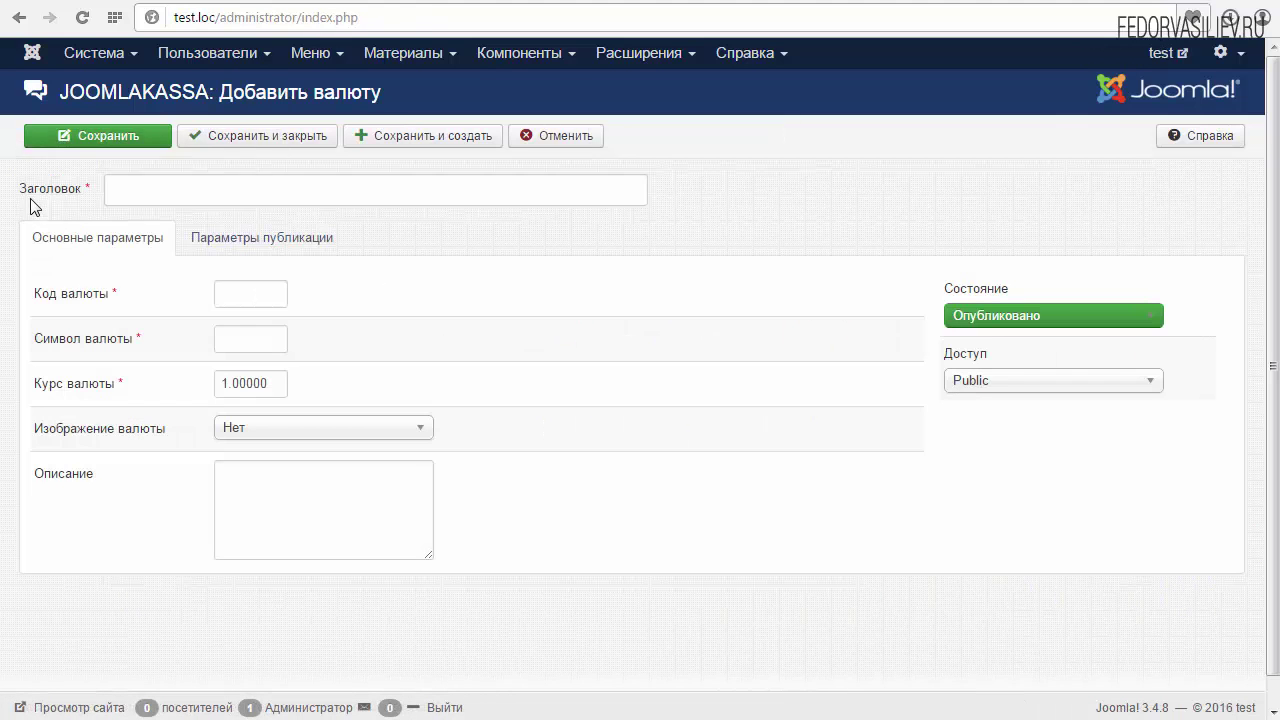
pyautogui.rightClick(149, 191)
pyautogui.click(202, 302)
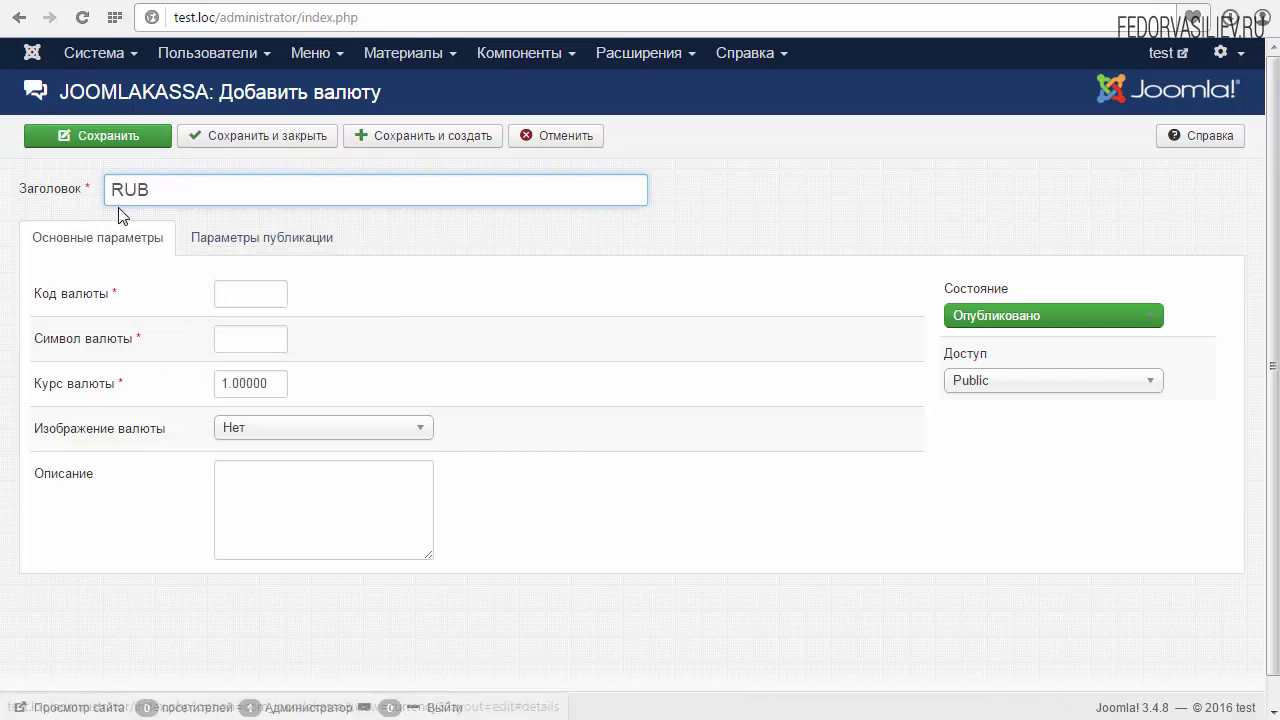
pyautogui.click(236, 300)
pyautogui.rightClick(236, 294)
pyautogui.click(290, 406)
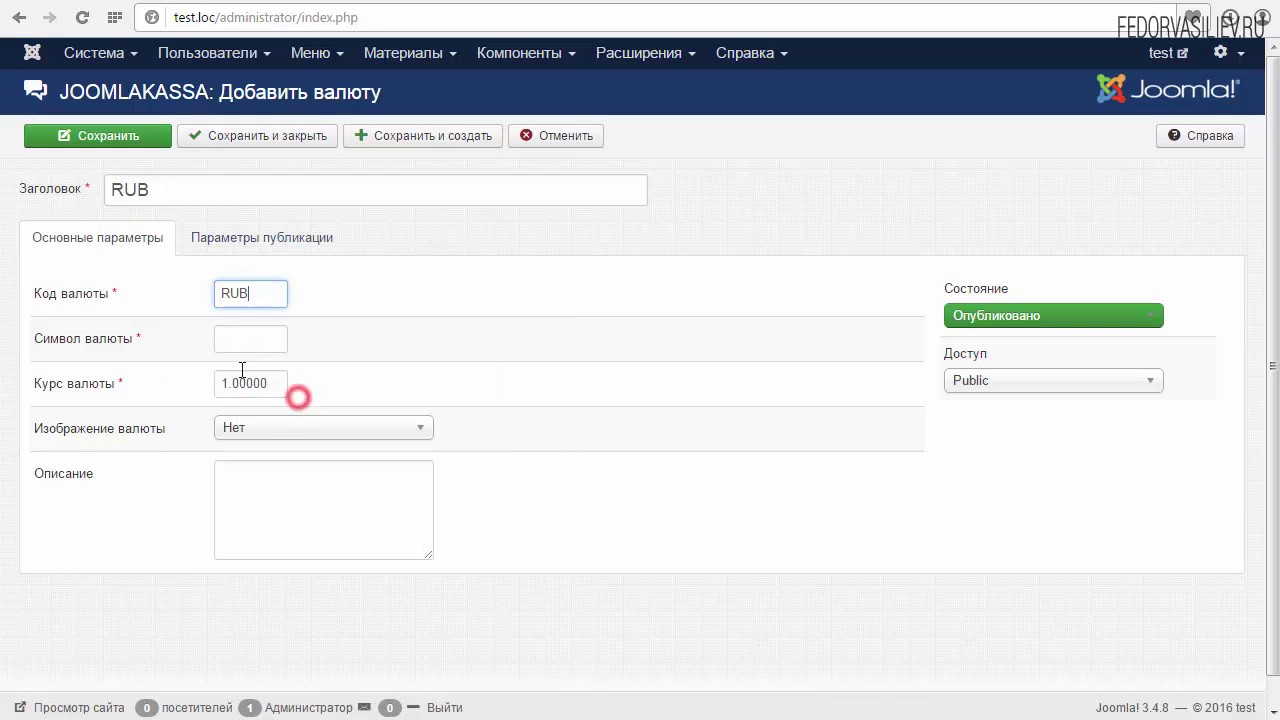
# Step: Set the new currency's symbol to руб and its image to ru_ru, leaving the rate at 1.00000
pyautogui.moveTo(88, 345)
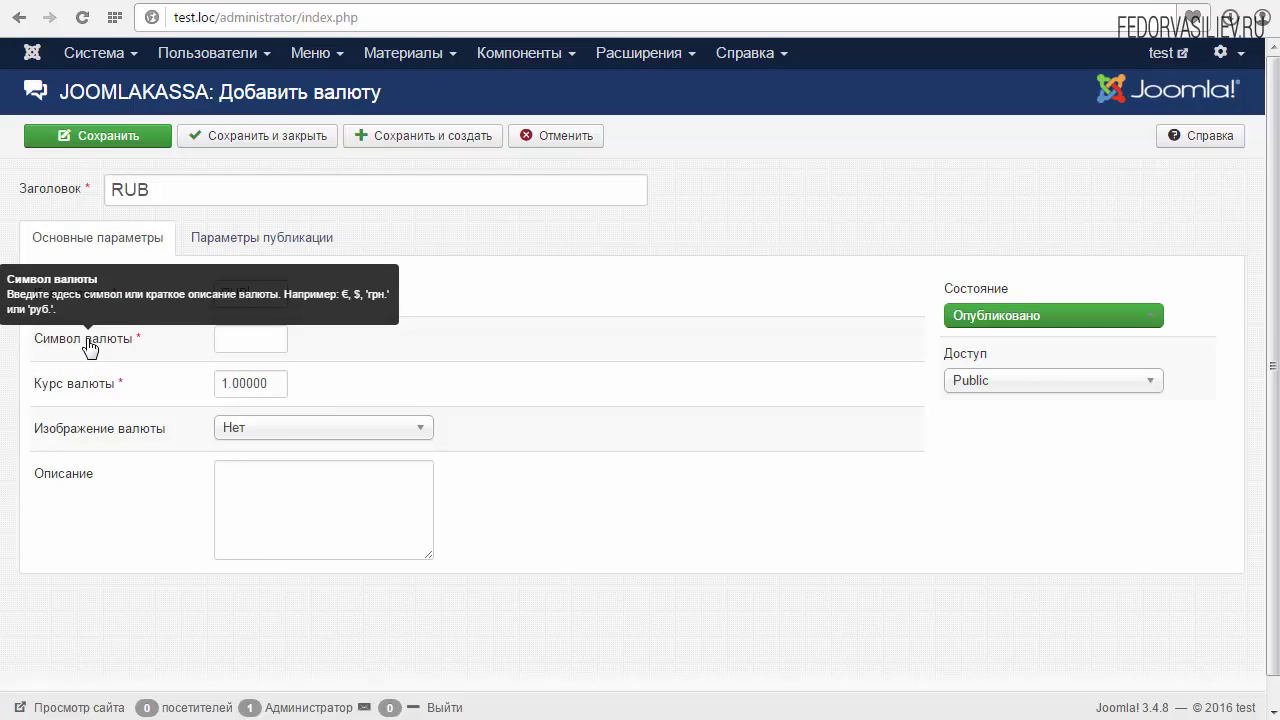
pyautogui.click(245, 338)
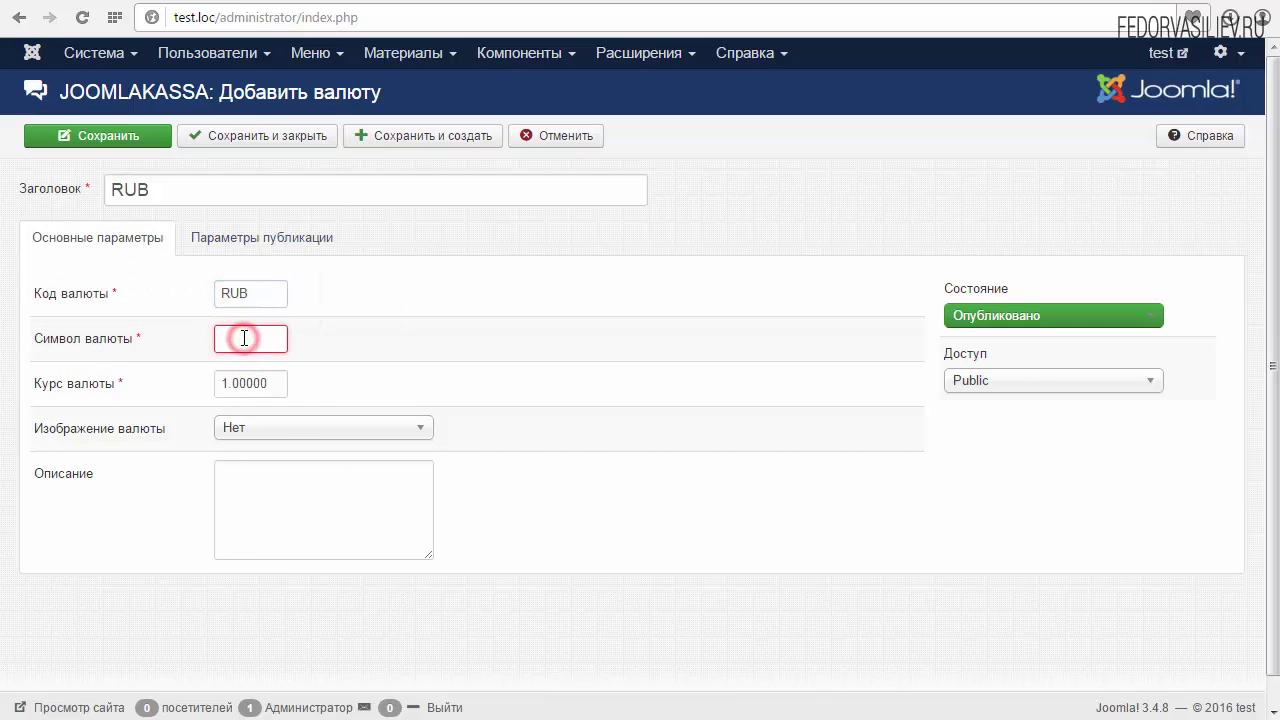
pyautogui.write('руб')
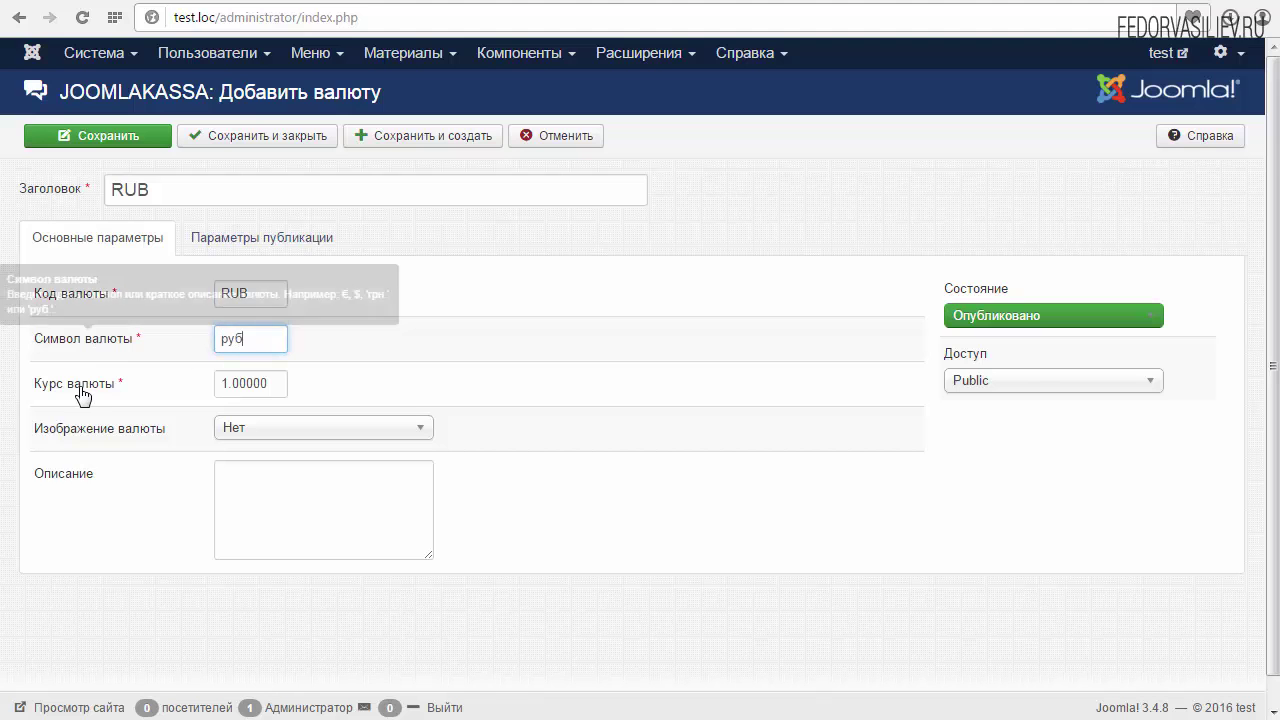
pyautogui.moveTo(83, 397)
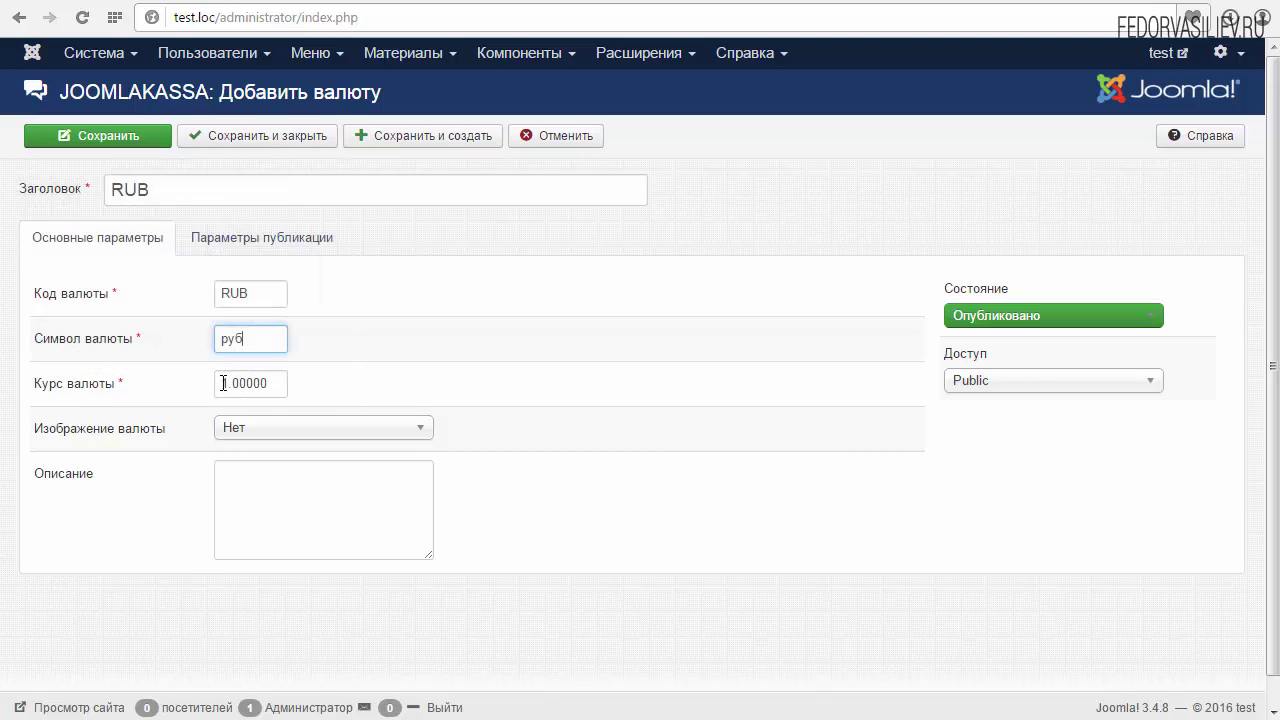
pyautogui.moveTo(222, 383); pyautogui.dragTo(288, 383)
pyautogui.click(288, 383)
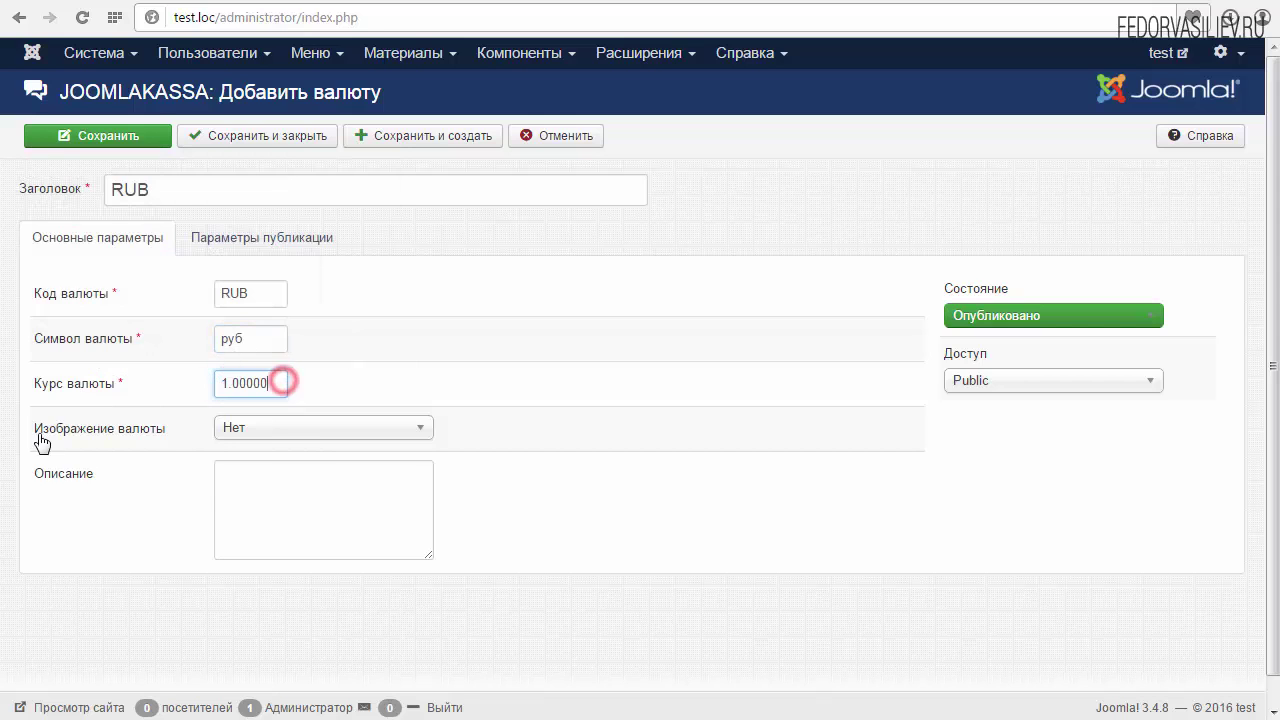
pyautogui.click(283, 431)
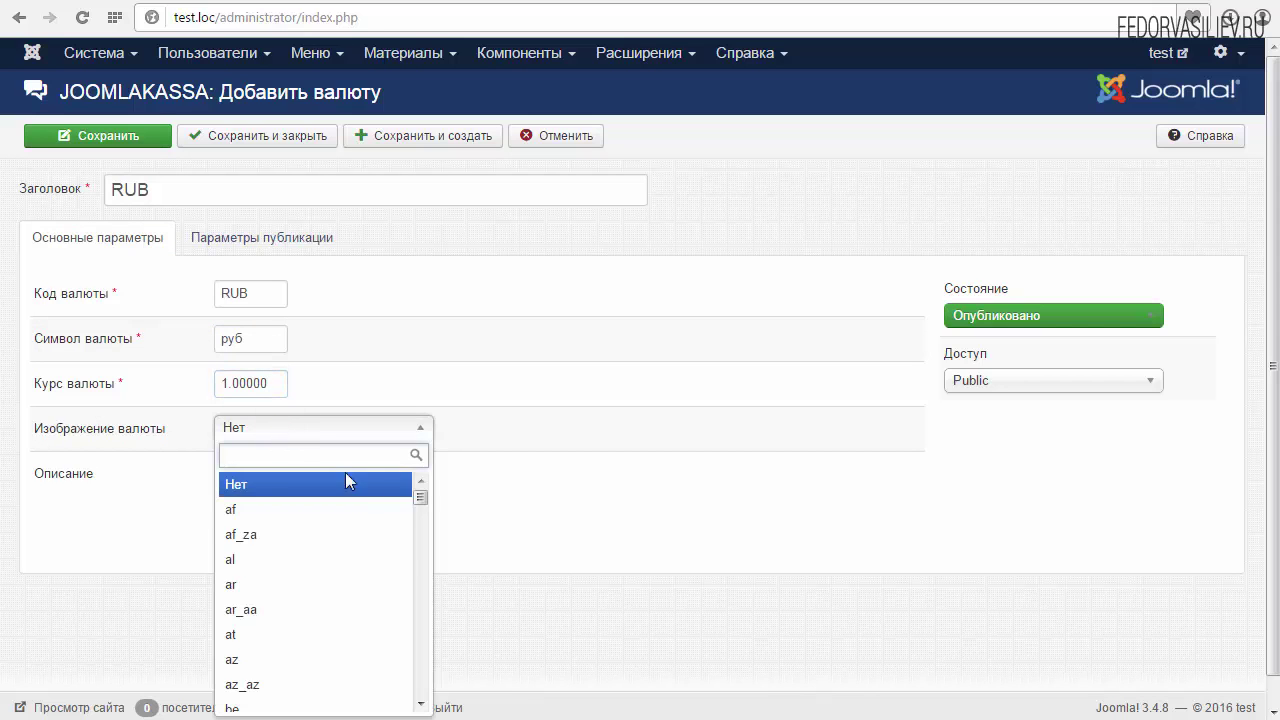
pyautogui.moveTo(421, 496); pyautogui.dragTo(424, 648)
pyautogui.click(250, 585)
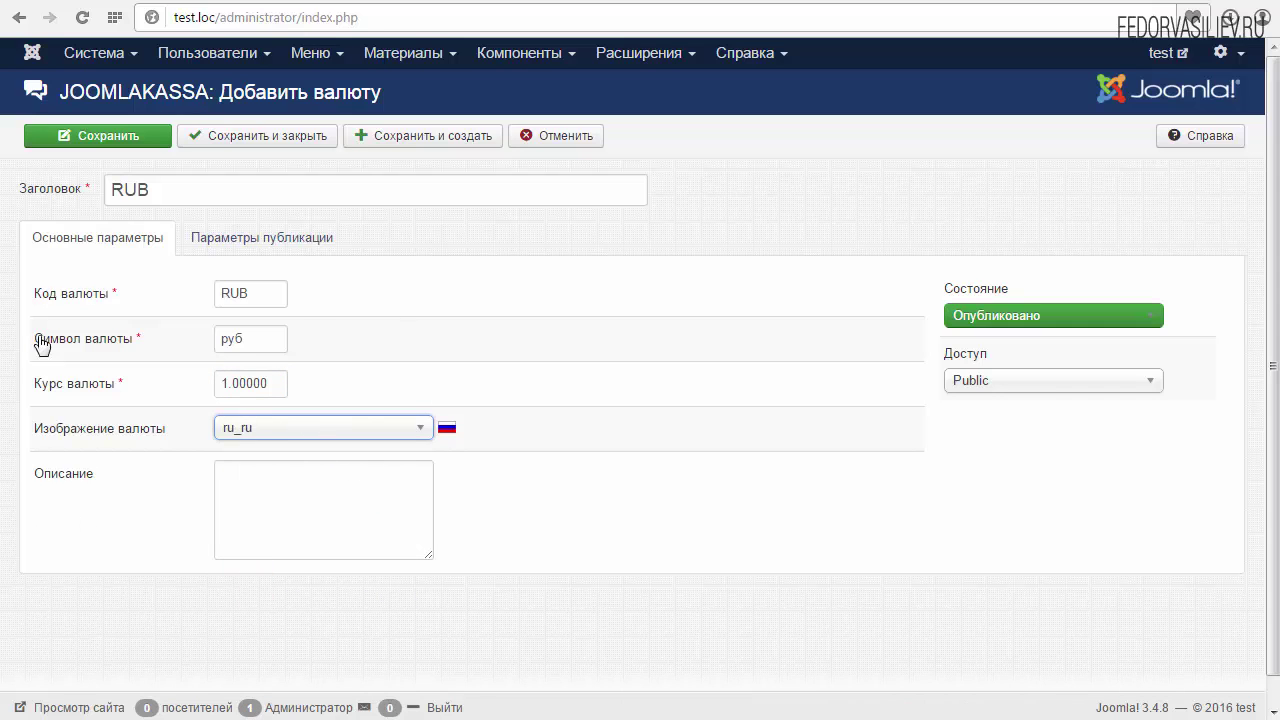
# Step: Save and close the RUB currency and make it the shop's default currency
pyautogui.click(220, 135)
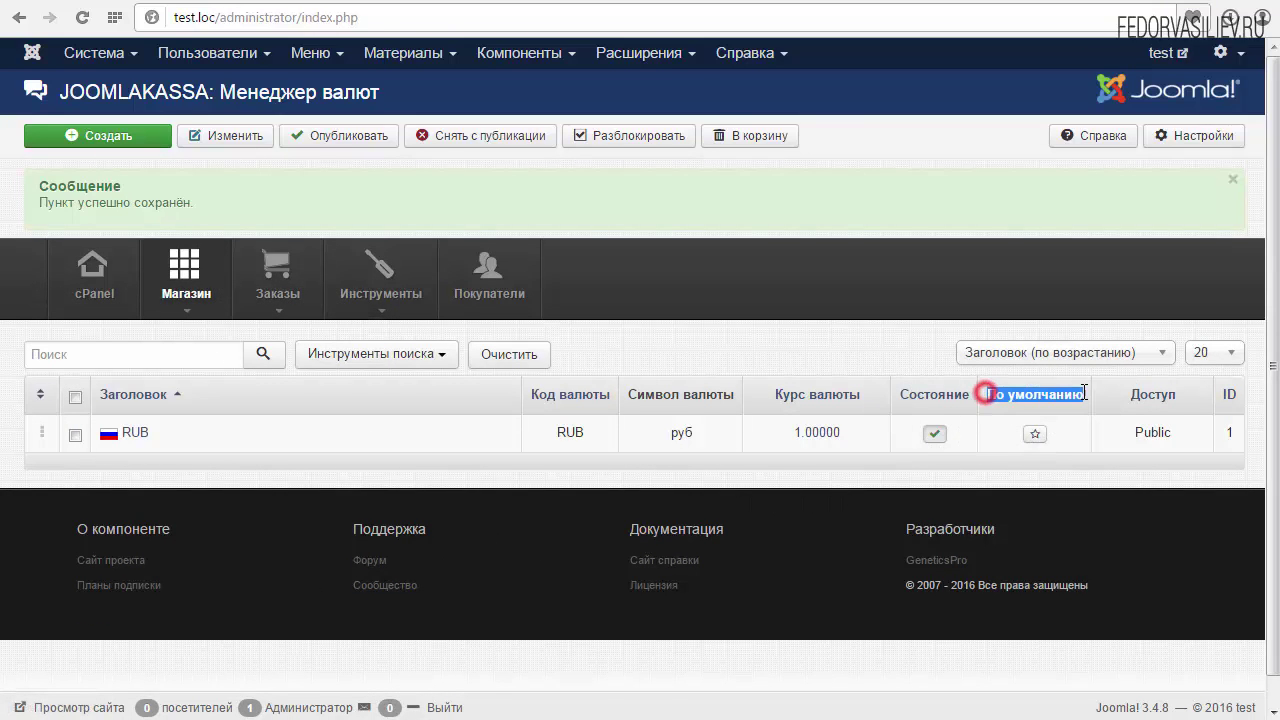
pyautogui.click(1035, 436)
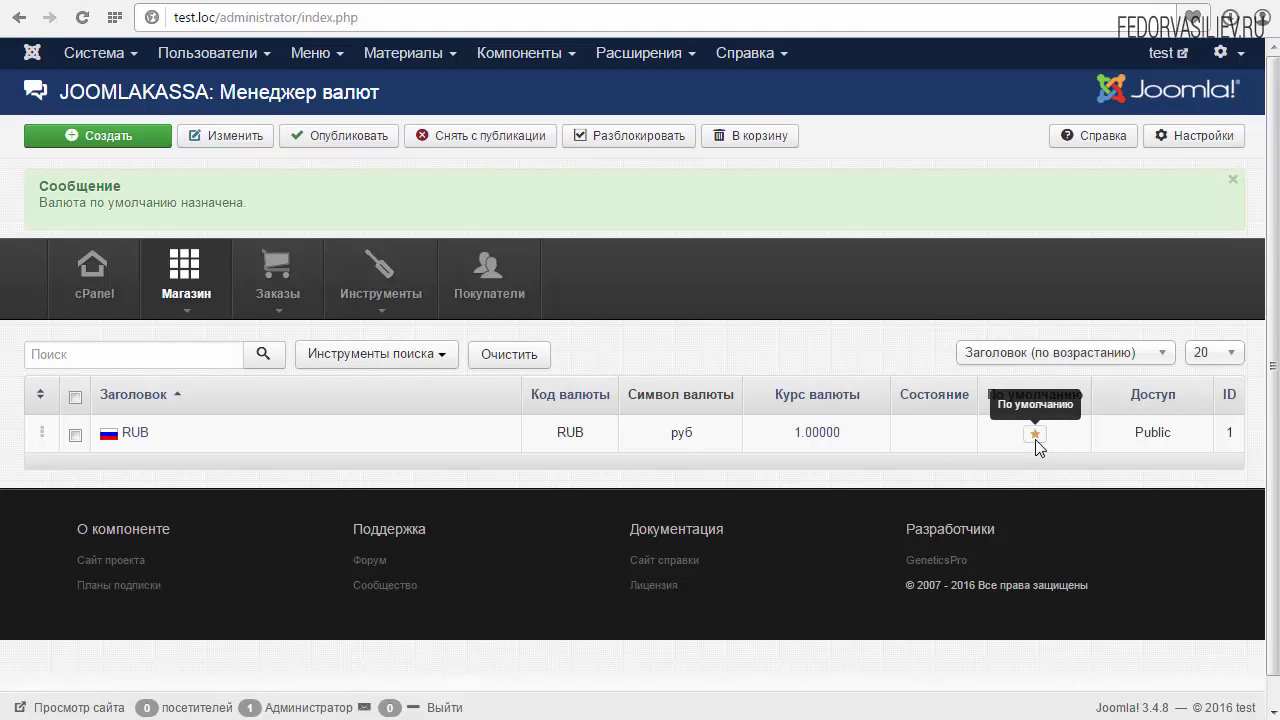
# Step: Check the category list on the site's front-end home page and open the Смартфоны category
pyautogui.hotkey('ctrl', 'Tab')
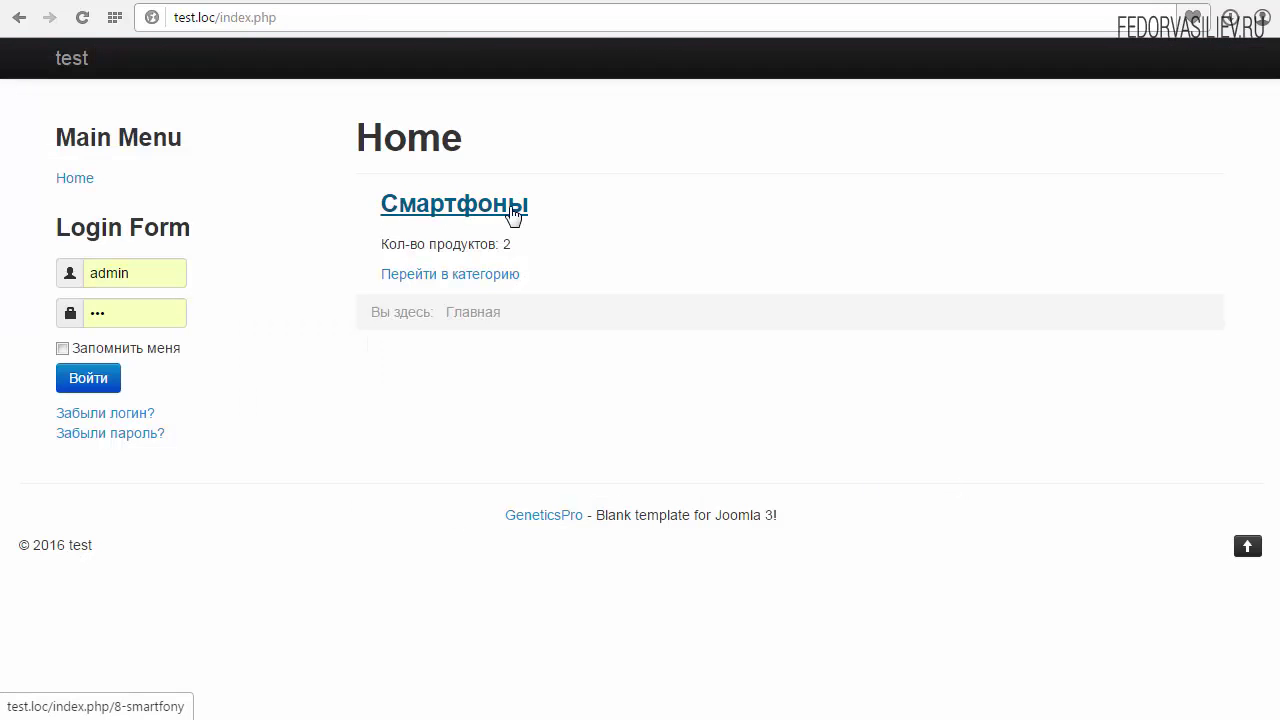
pyautogui.moveTo(377, 245); pyautogui.dragTo(495, 245)
pyautogui.click(514, 244)
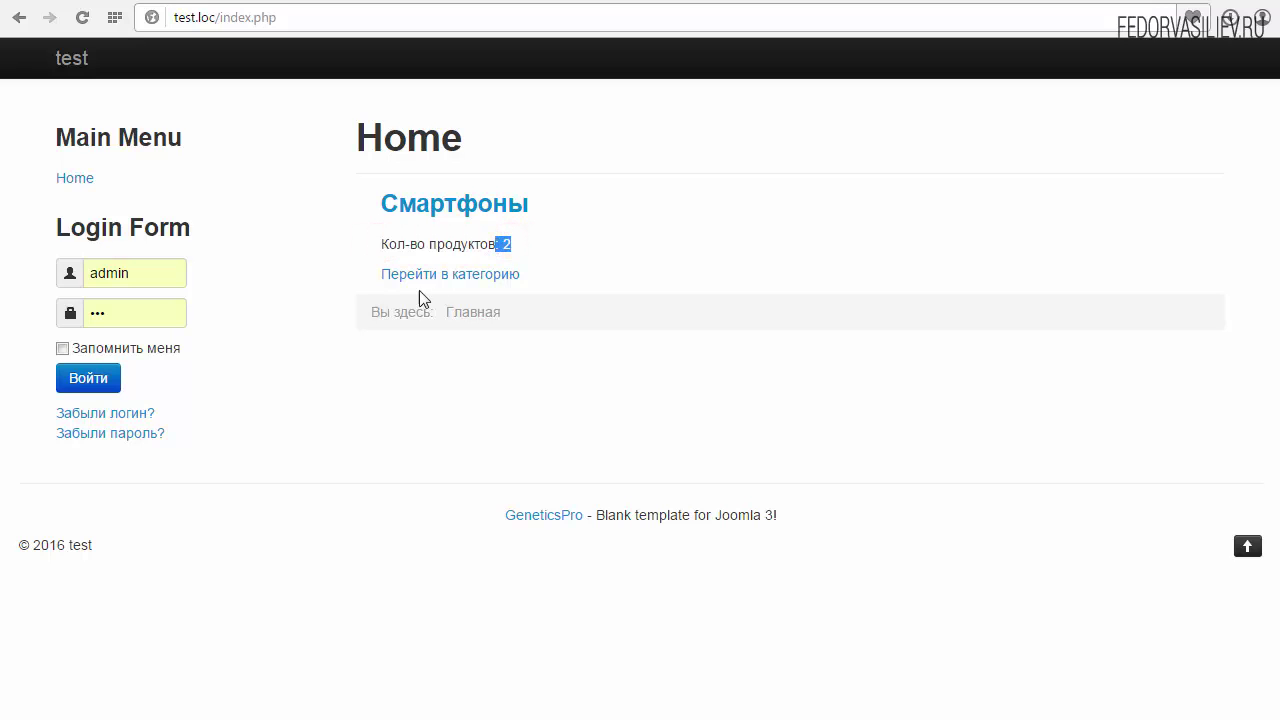
pyautogui.click(310, 245)
pyautogui.click(427, 205)
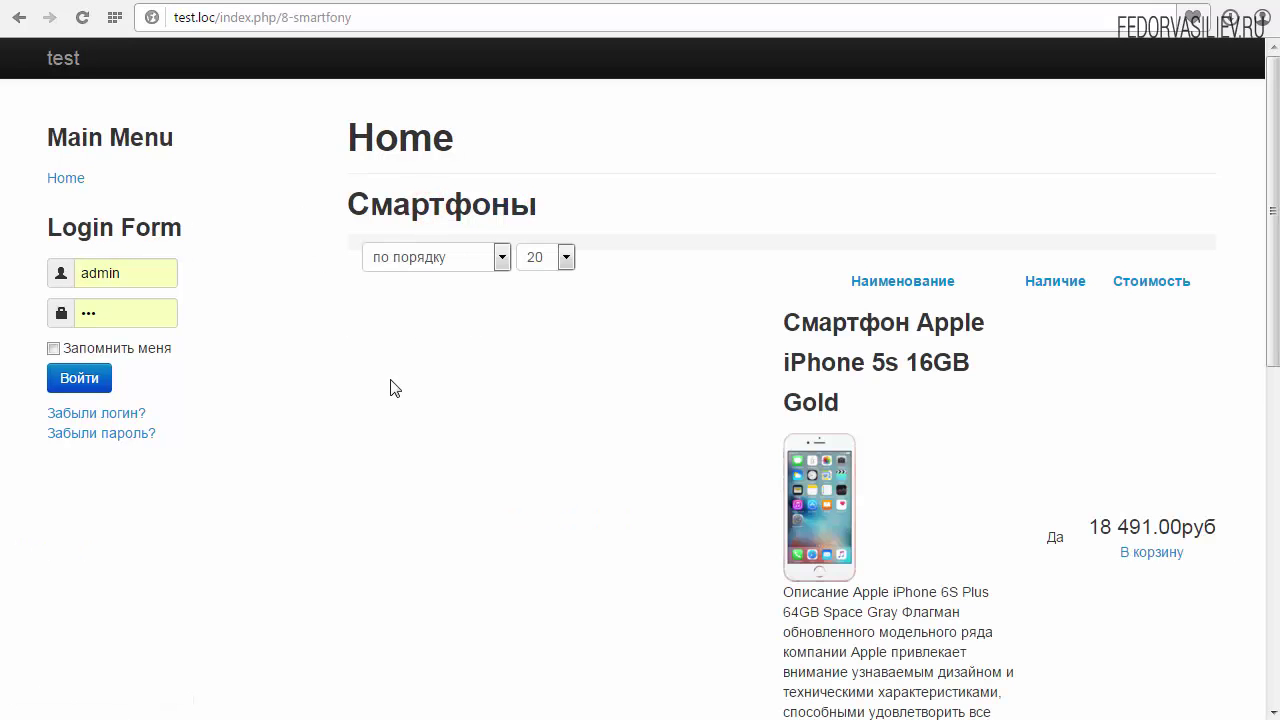
# Step: Review the products listed in the Смартфоны category and open the description of the iPhone 5s 16GB Gold
pyautogui.scroll(-6, 395, 388)
pyautogui.scroll(-2, 390, 386)
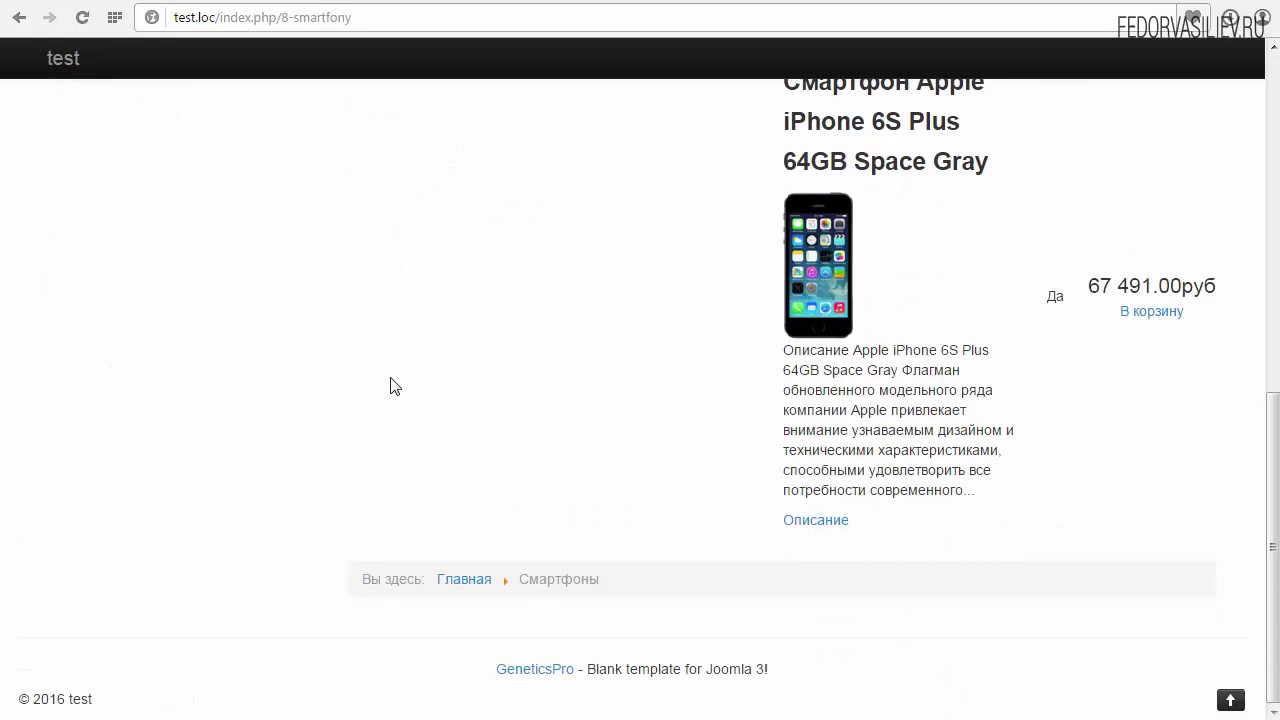
pyautogui.scroll(8, 390, 386)
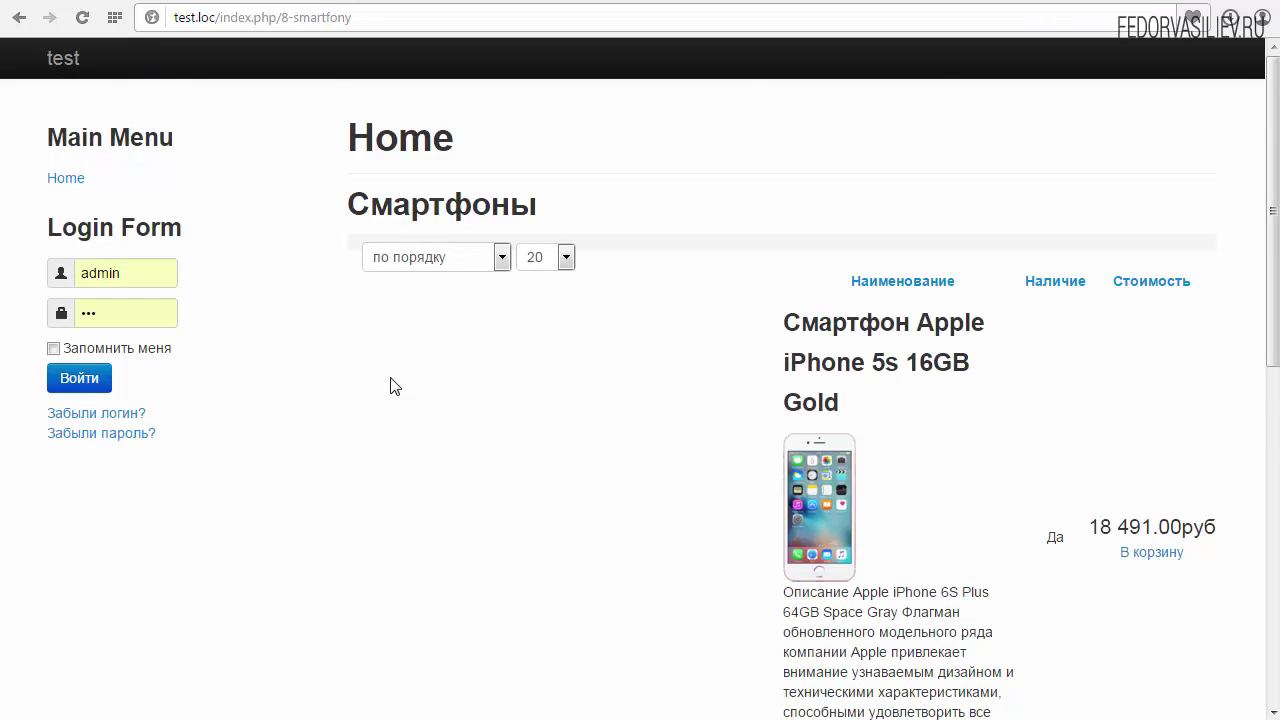
pyautogui.scroll(-3, 571, 520)
pyautogui.click(812, 462)
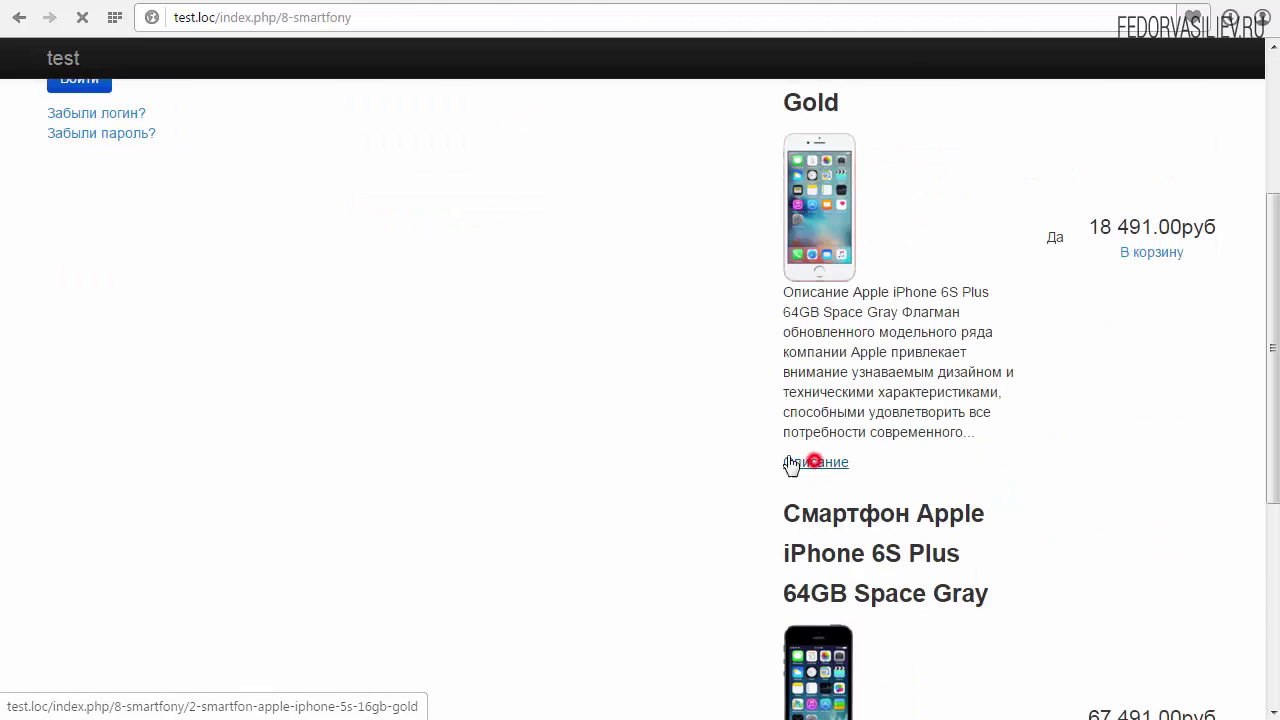
# Step: Look over the product page of the iPhone 5s 16GB Gold, including its price, availability and description
pyautogui.scroll(-3, 620, 332)
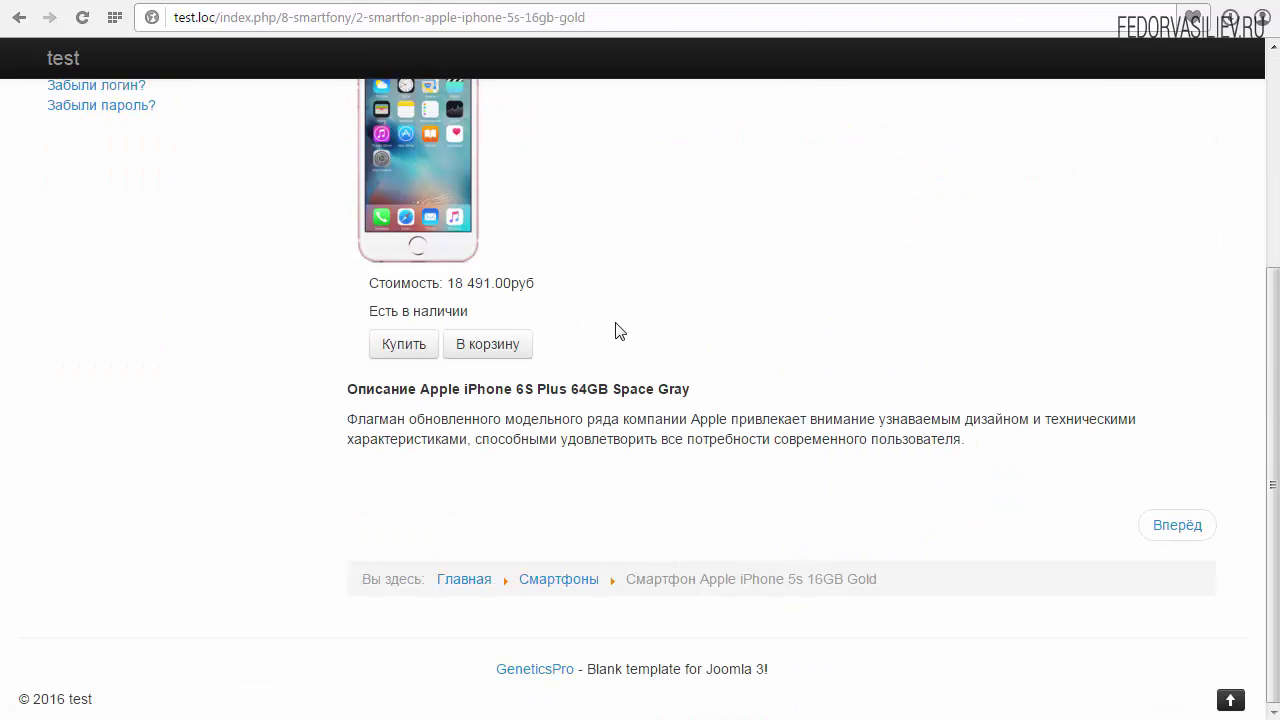
pyautogui.scroll(3, 710, 342)
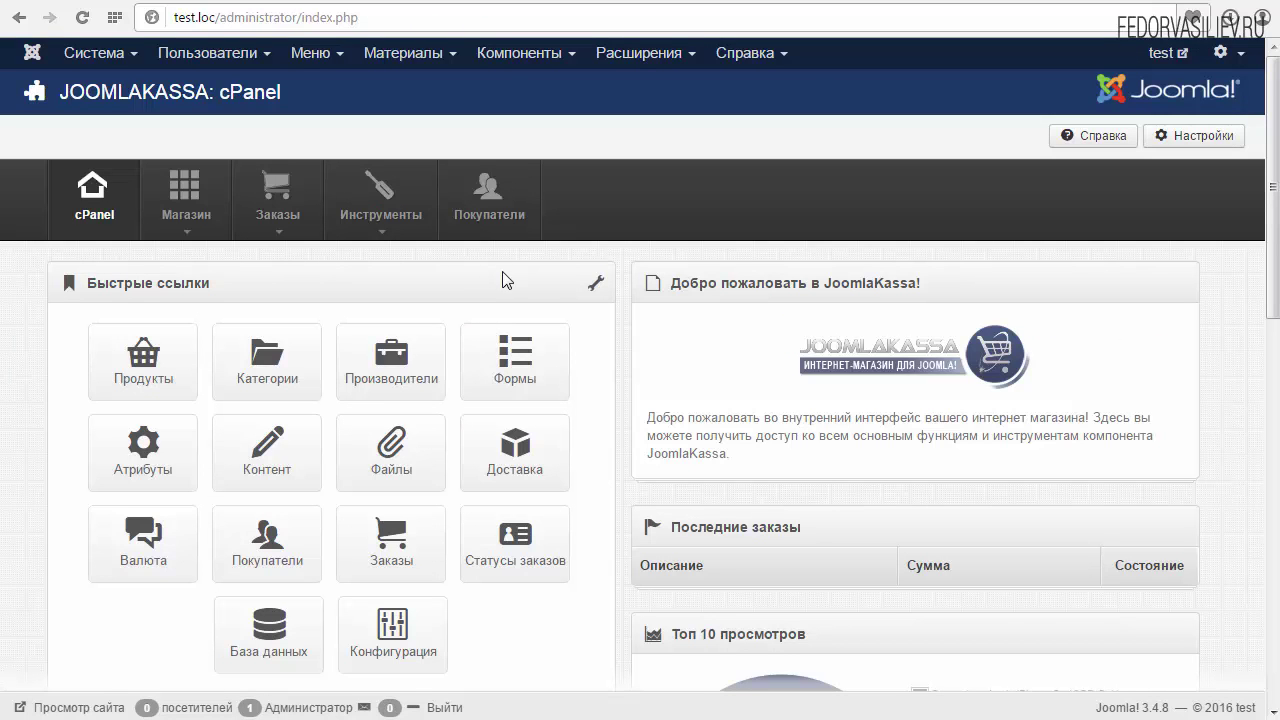
# Step: Open the JoomlaKassa component settings and set the categories page layout to Bootstrap
pyautogui.click(1186, 140)
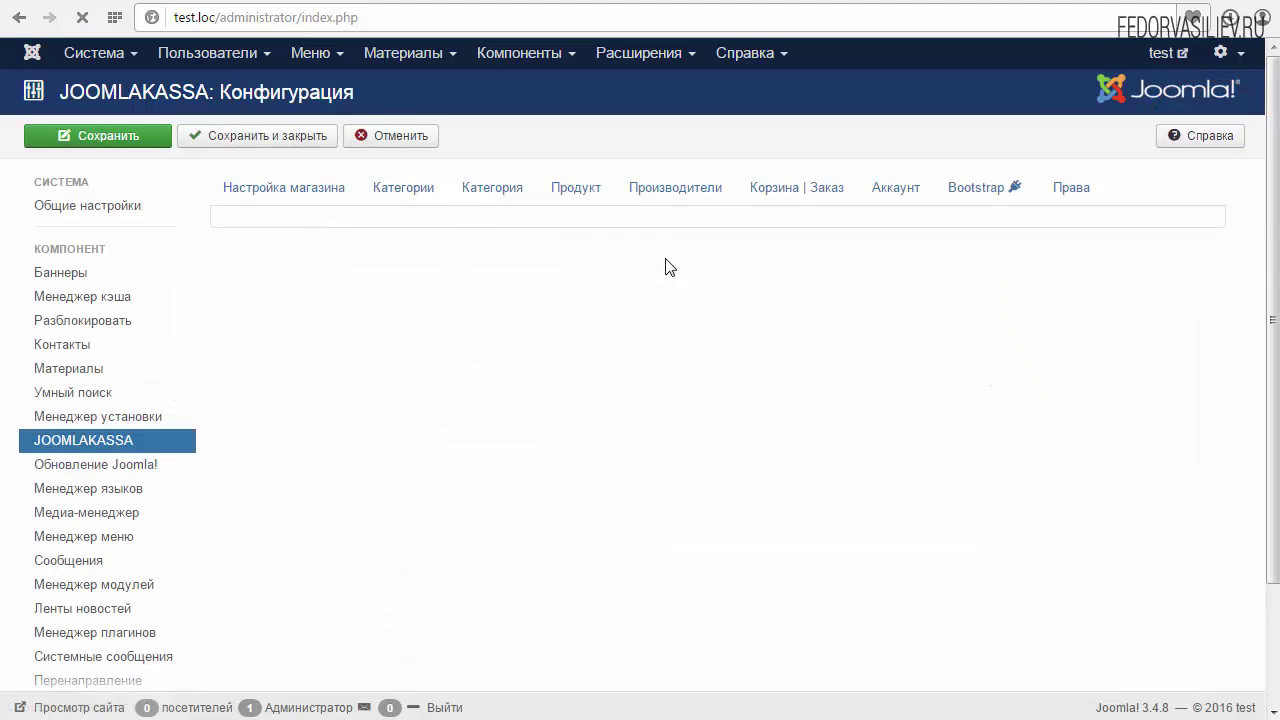
pyautogui.click(405, 193)
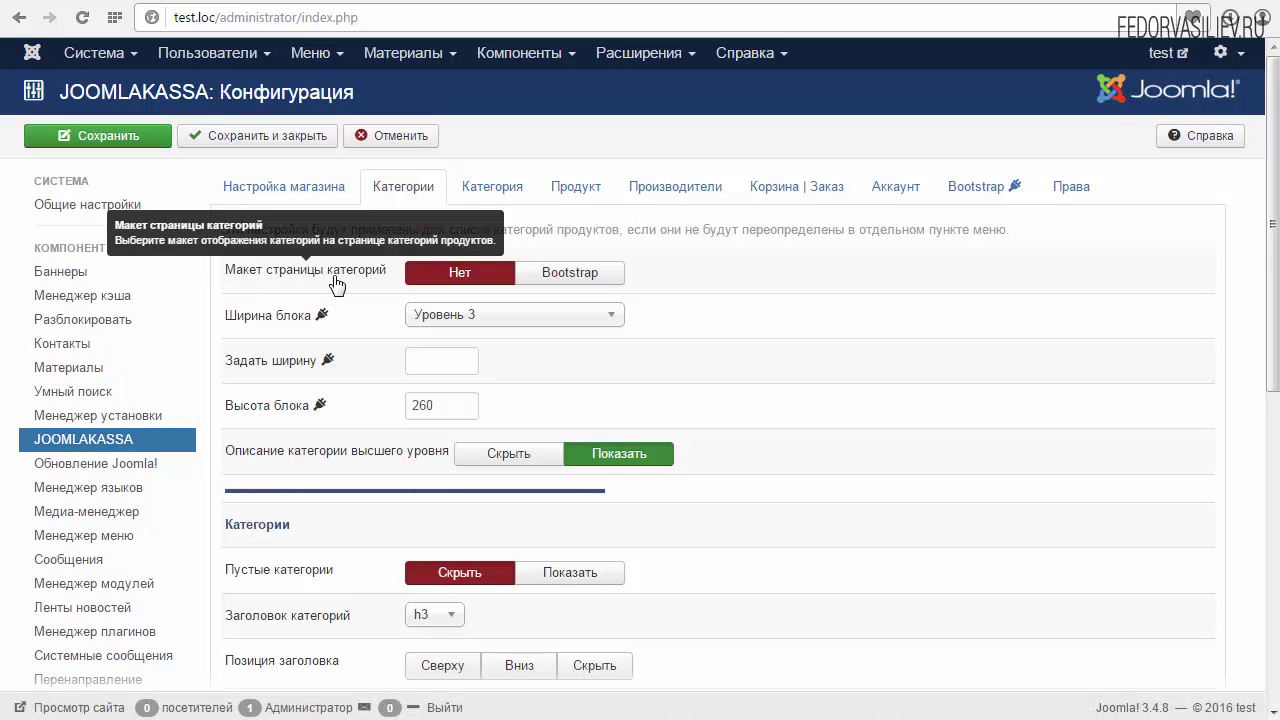
pyautogui.click(548, 282)
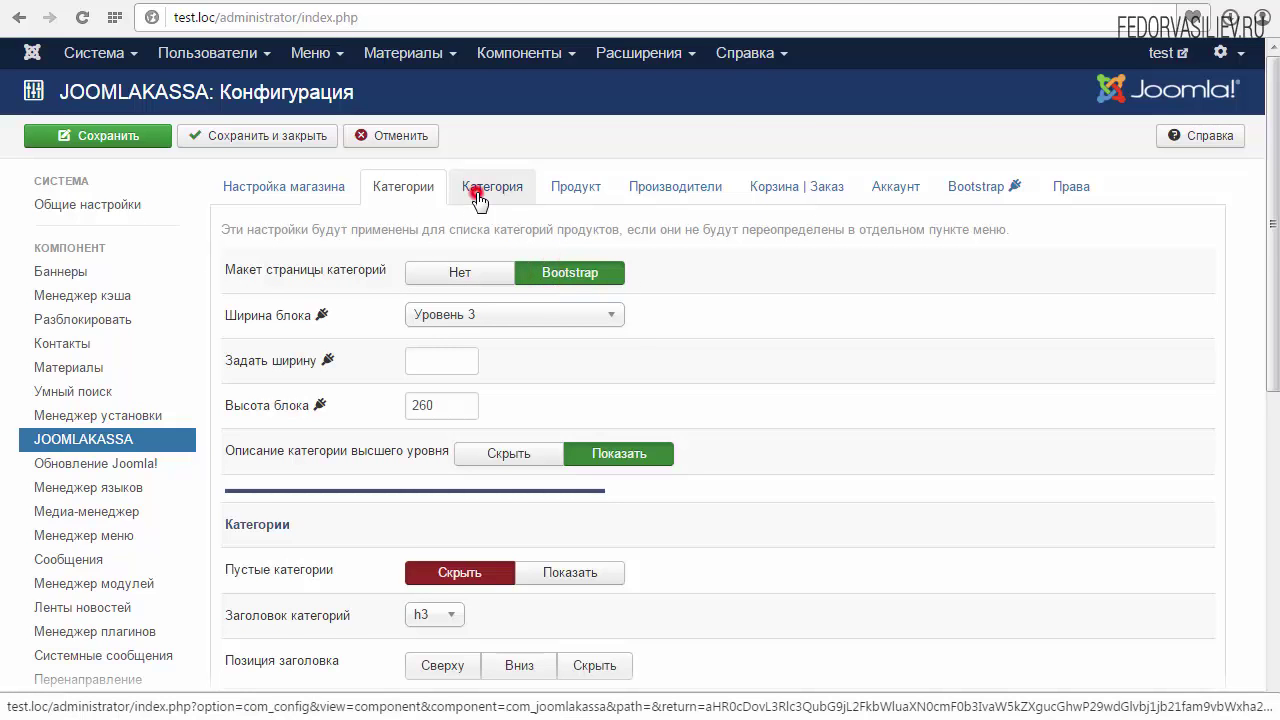
# Step: Set the single category and product page layouts to Bootstrap and save the JoomlaKassa configuration
pyautogui.click(478, 197)
pyautogui.click(548, 275)
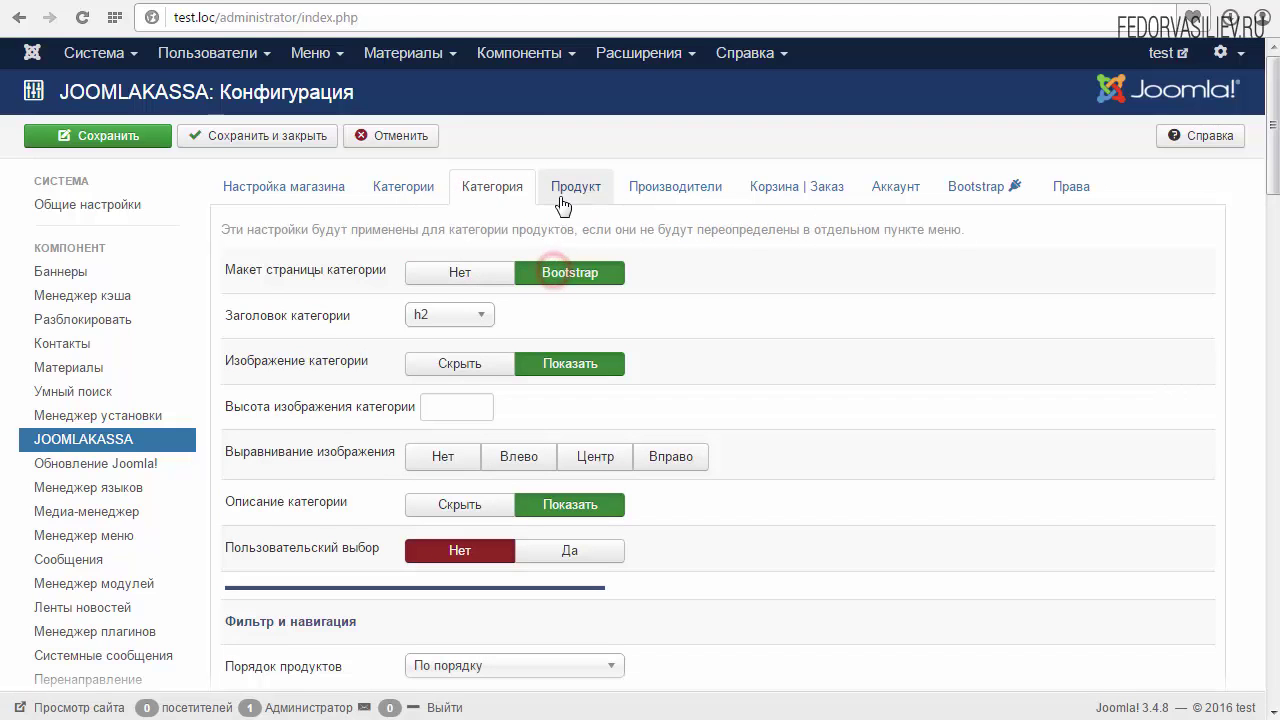
pyautogui.click(566, 188)
pyautogui.click(545, 275)
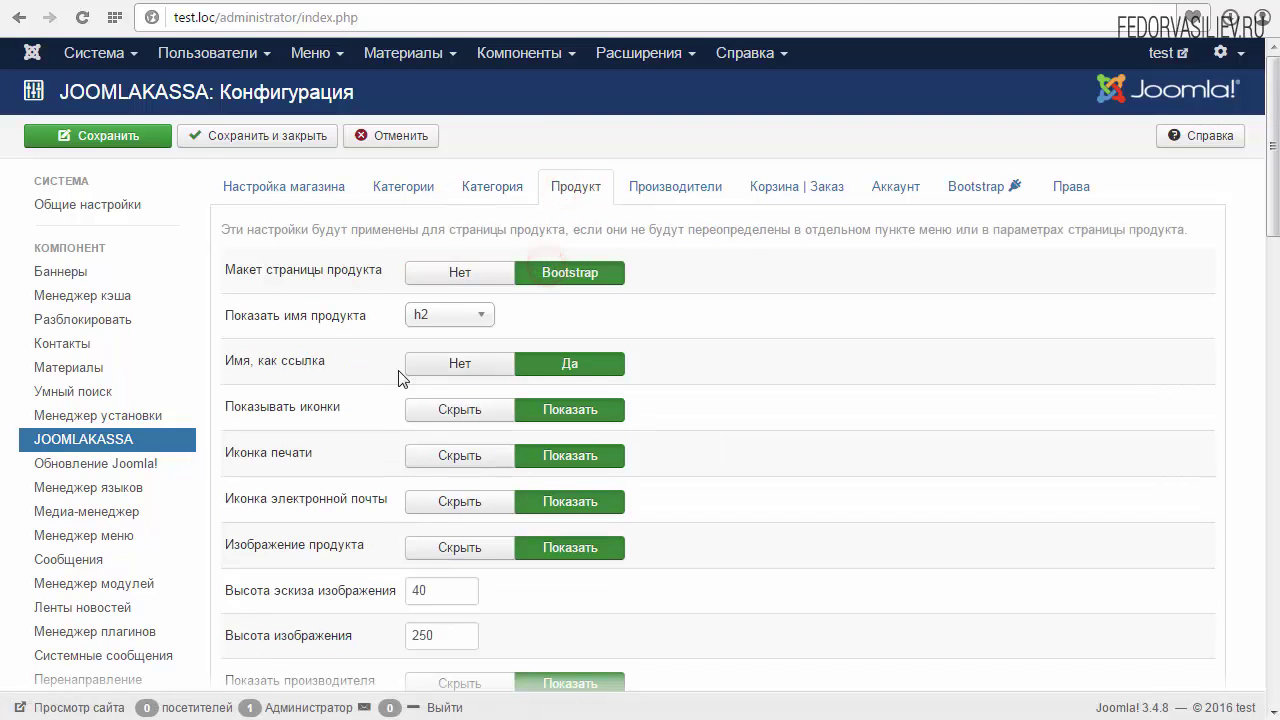
pyautogui.click(160, 135)
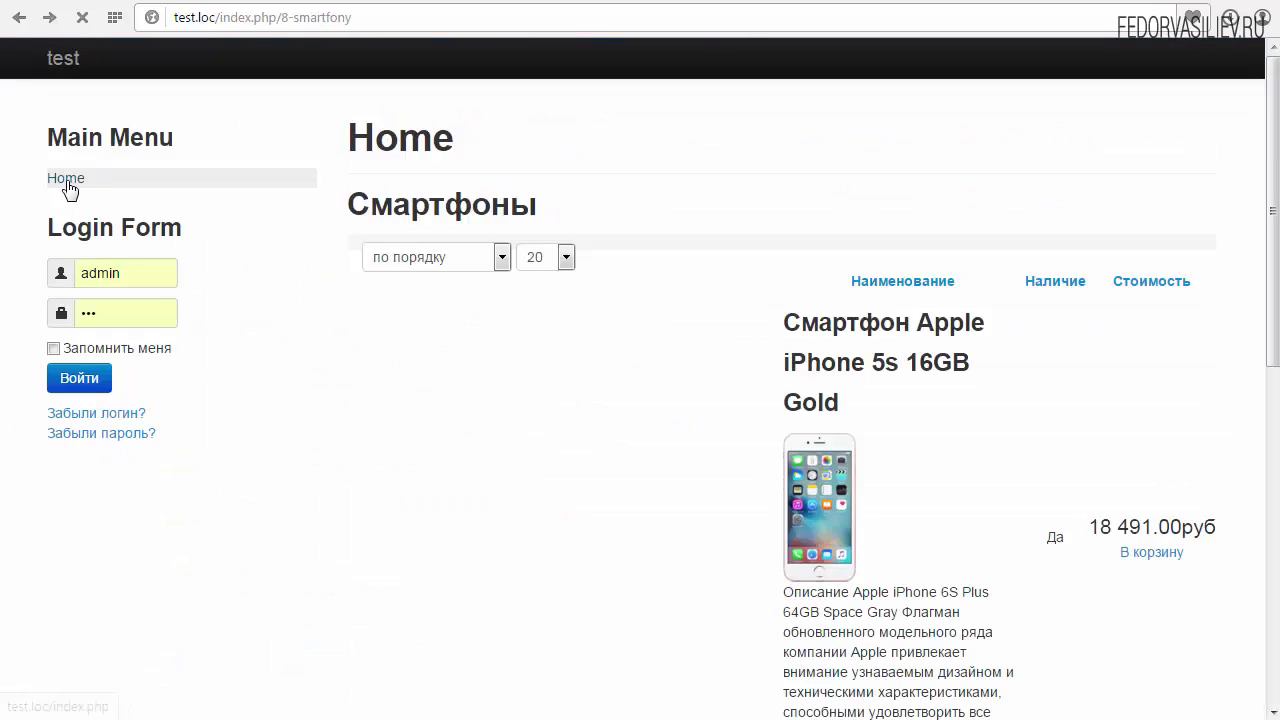
# Step: Open the Смартфоны category from the site's front-end home page and examine the layout of its product list
pyautogui.click(66, 180)
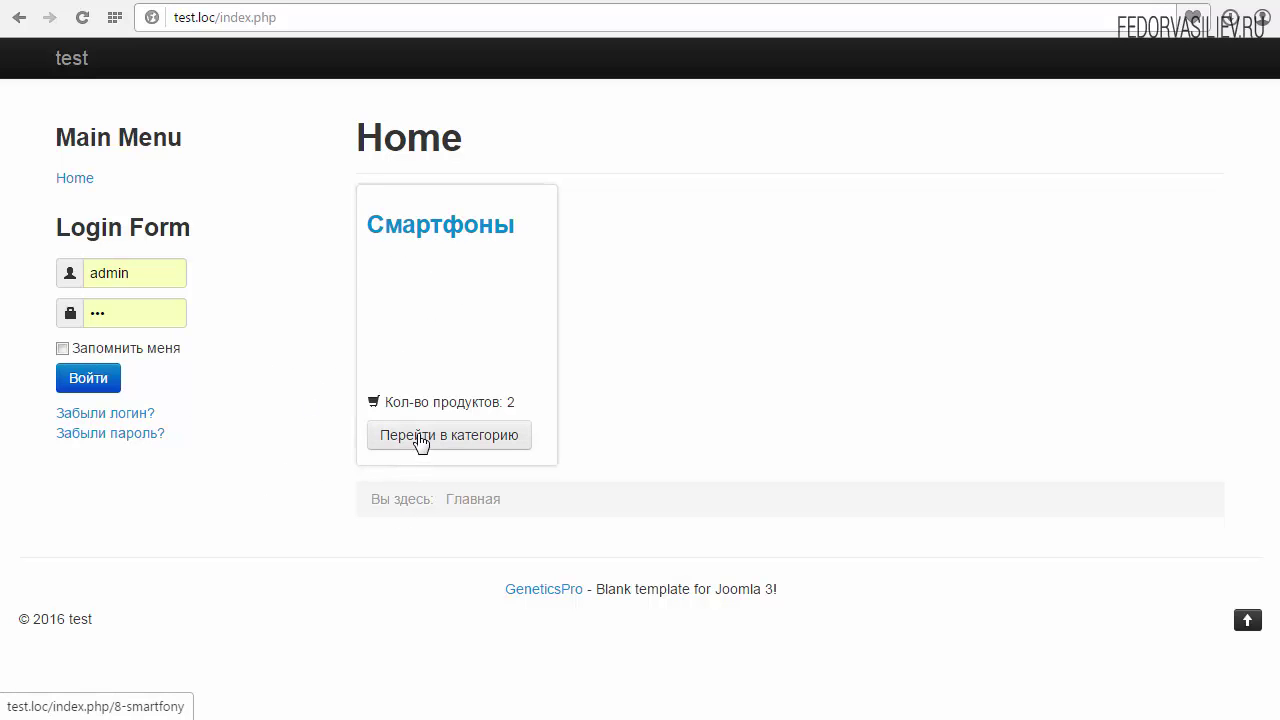
pyautogui.click(395, 438)
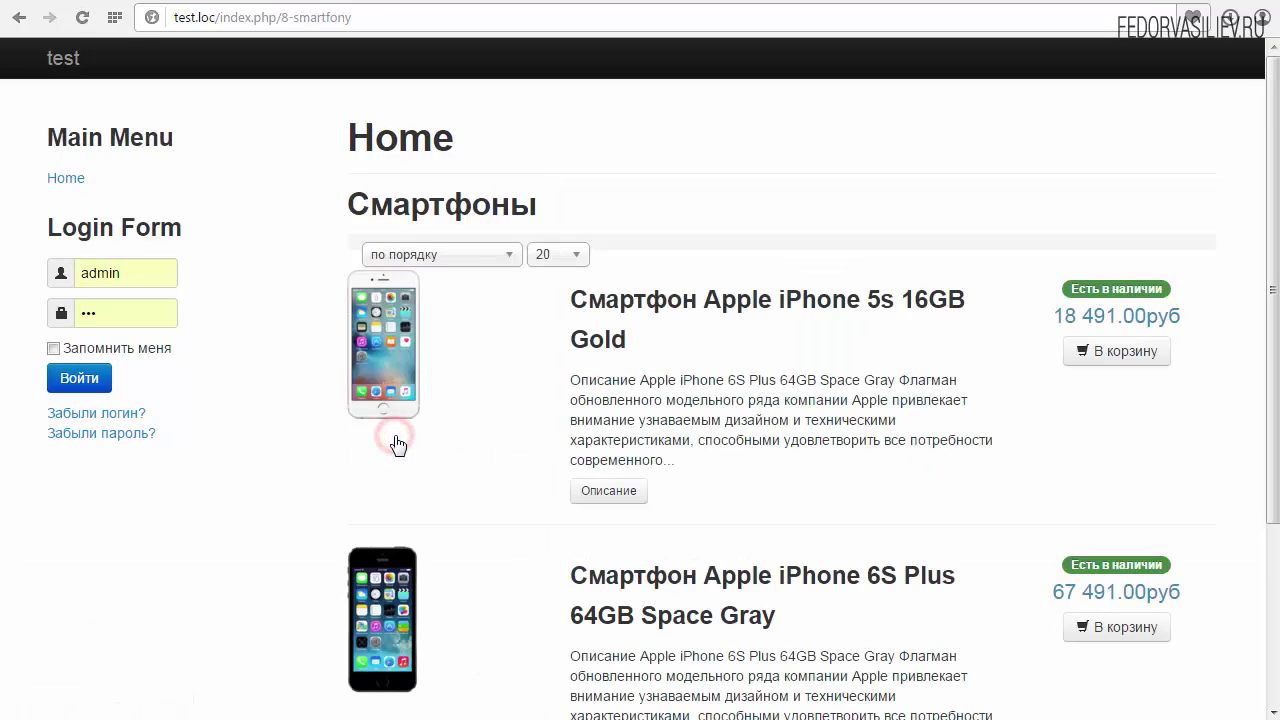
pyautogui.scroll(-3, 417, 429)
pyautogui.scroll(2, 418, 430)
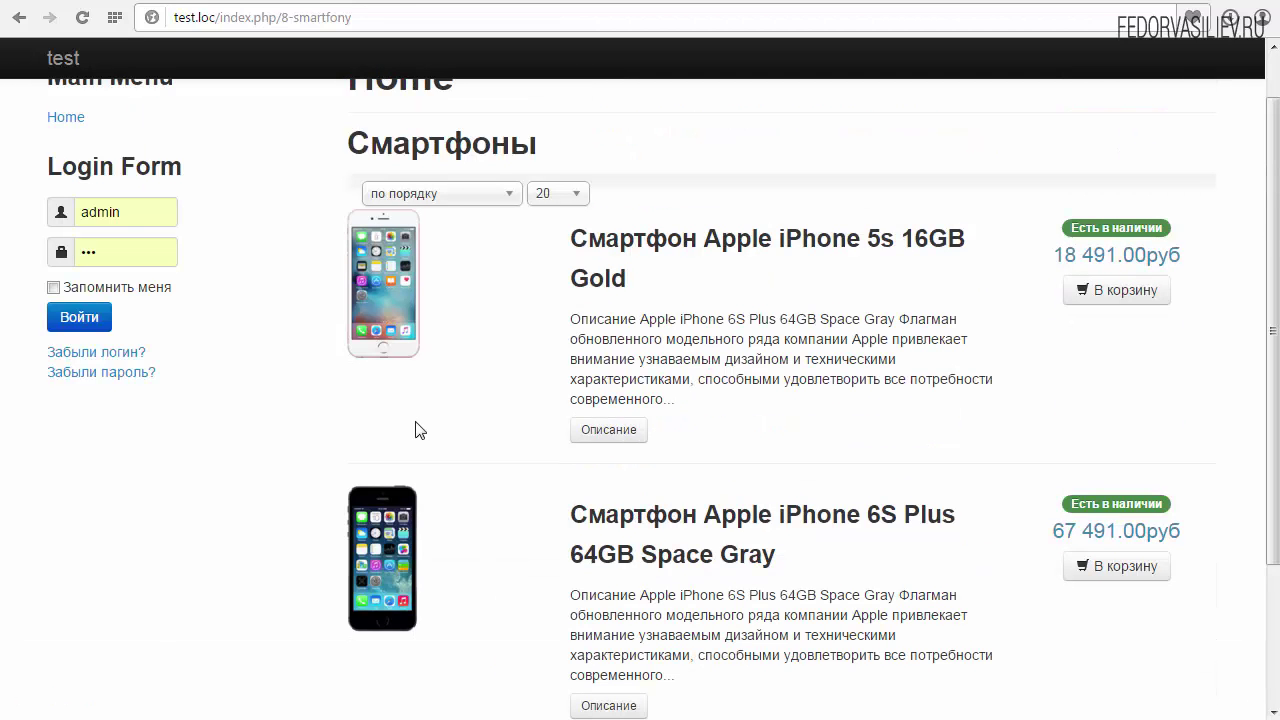
pyautogui.scroll(-2, 418, 430)
pyautogui.scroll(3, 414, 429)
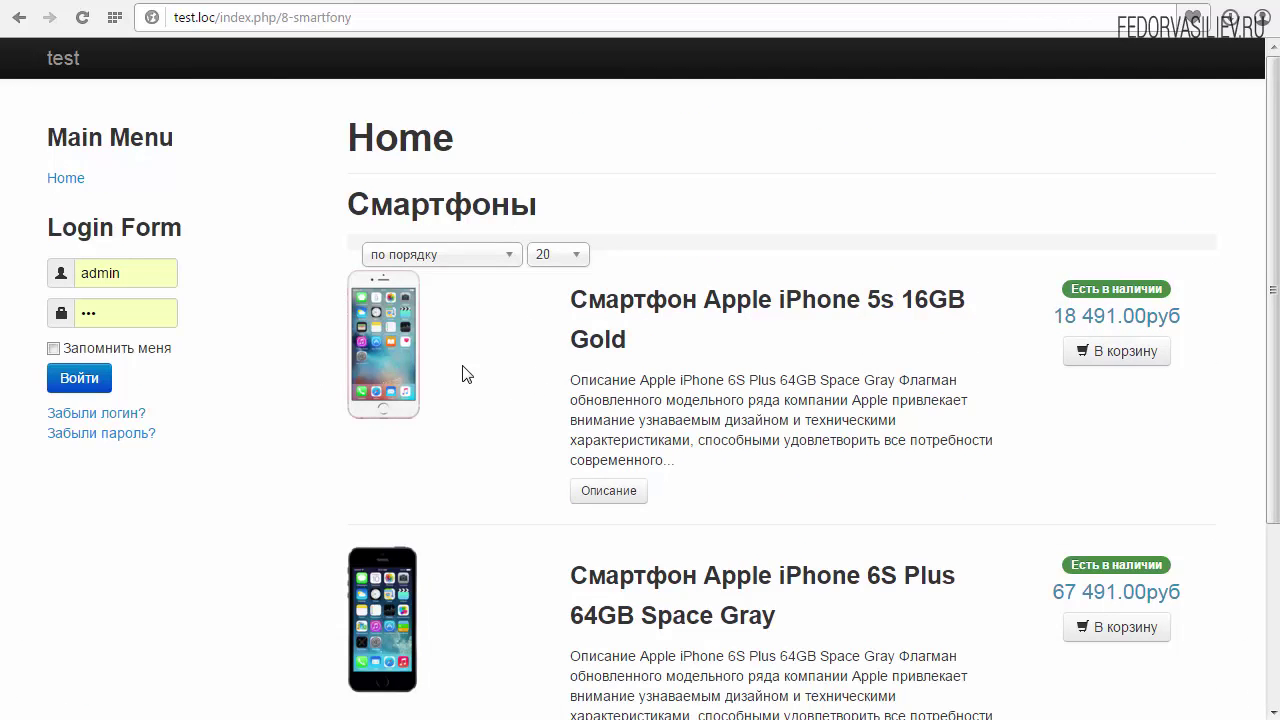
pyautogui.scroll(-3, 862, 318)
pyautogui.scroll(3, 858, 335)
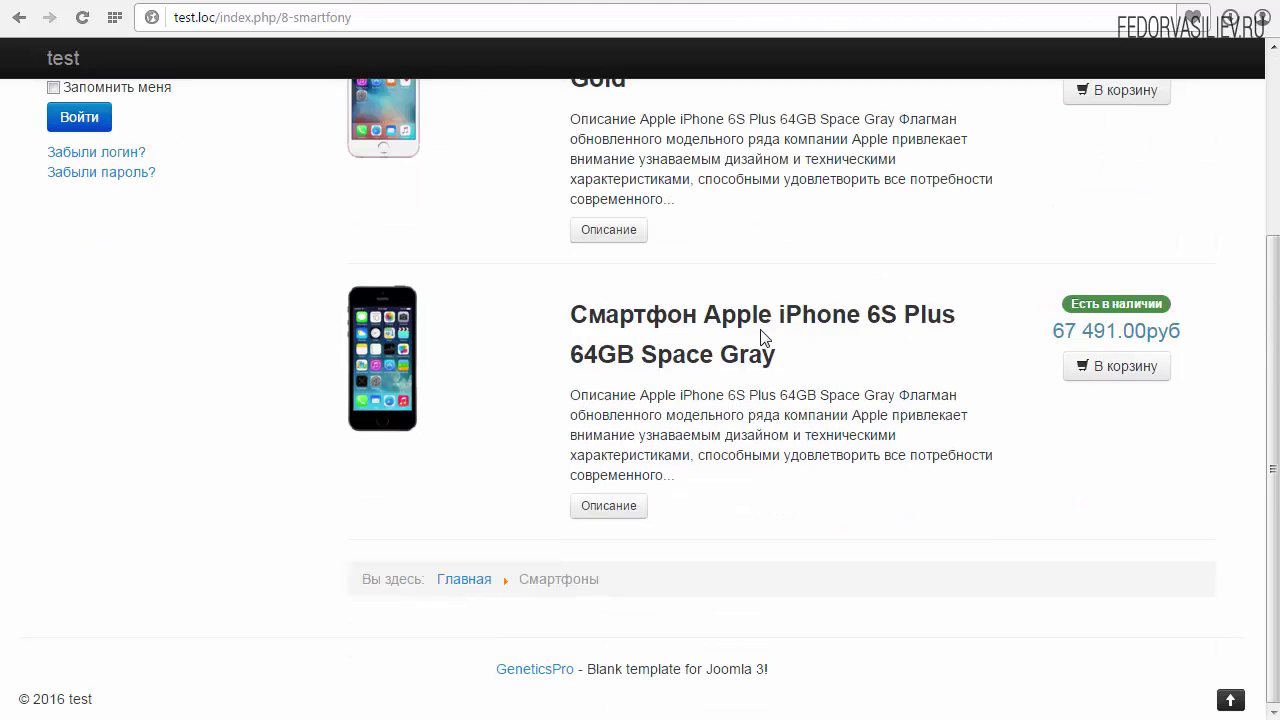
pyautogui.scroll(2, 762, 335)
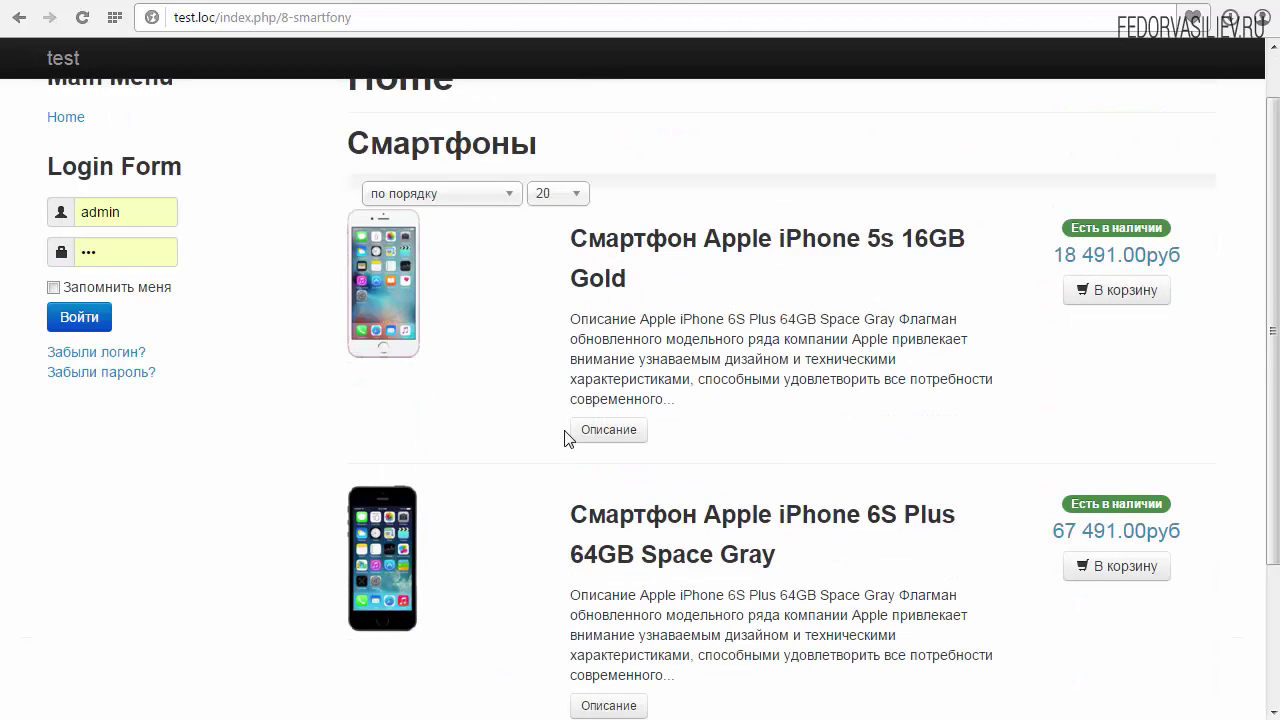
pyautogui.scroll(-1, 438, 387)
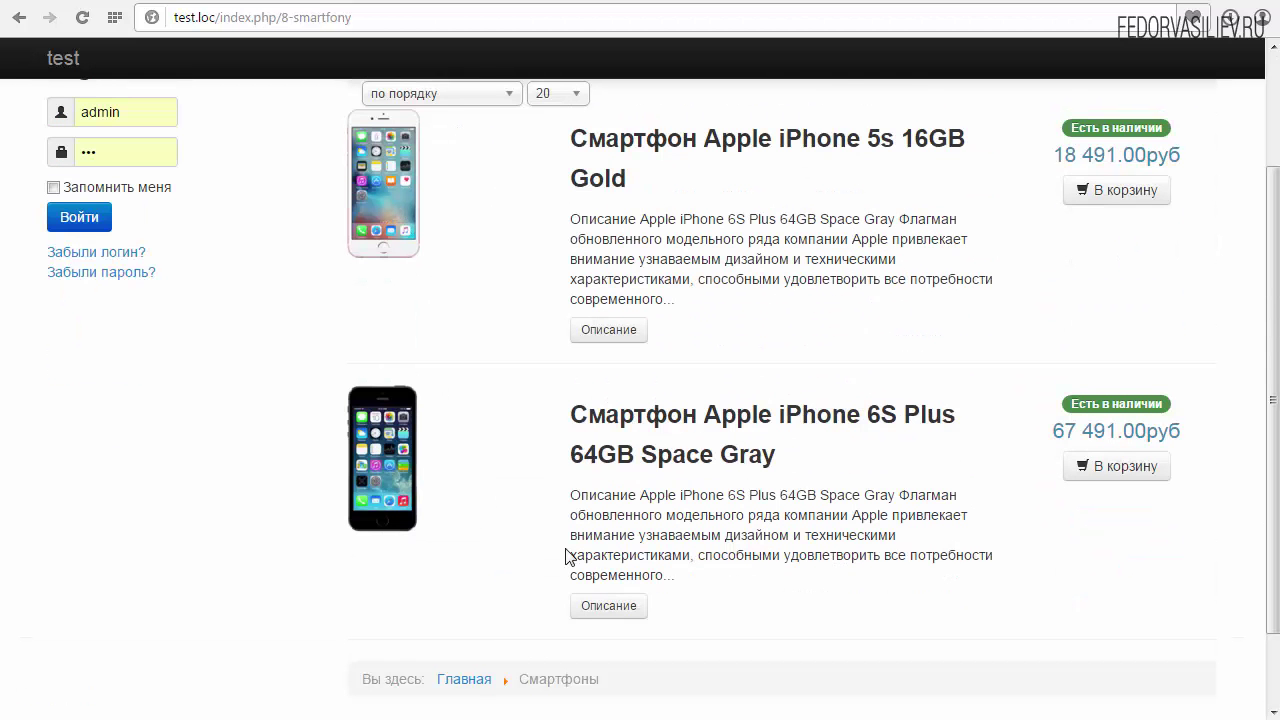
# Step: Open the description of the iPhone 6S Plus 64GB Space Gray and review its product page
pyautogui.click(610, 606)
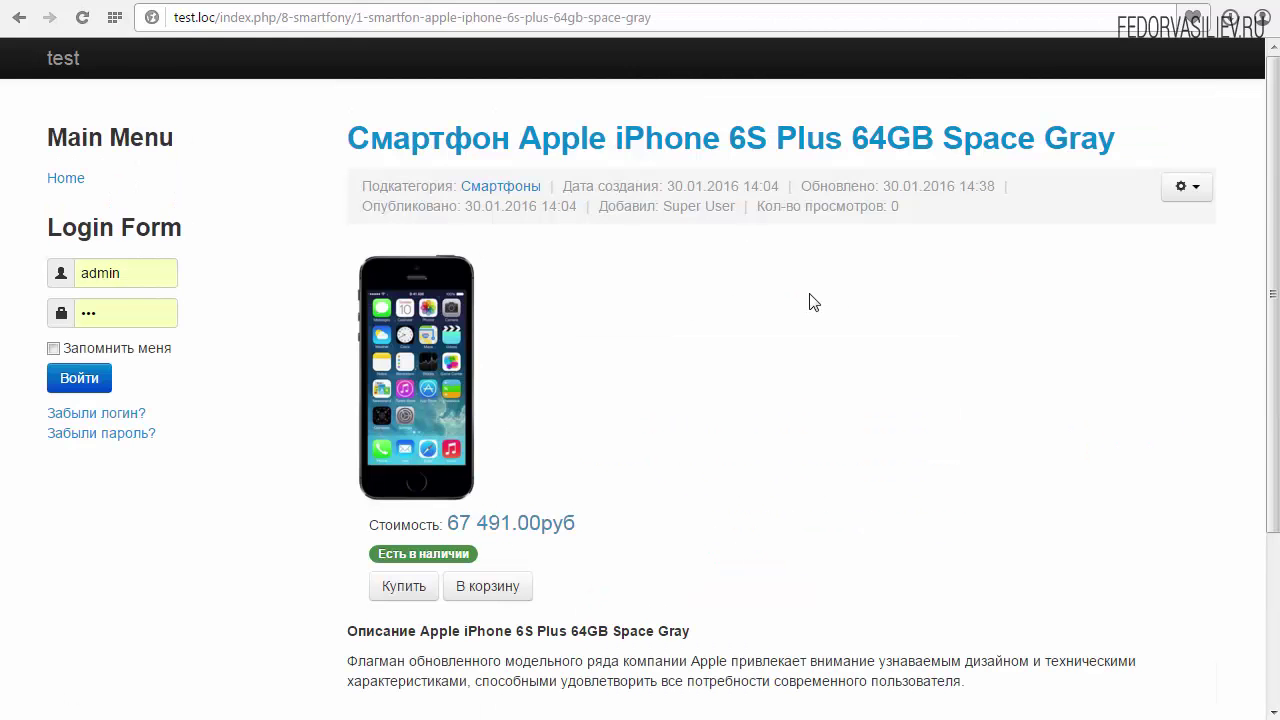
pyautogui.scroll(-3, 813, 302)
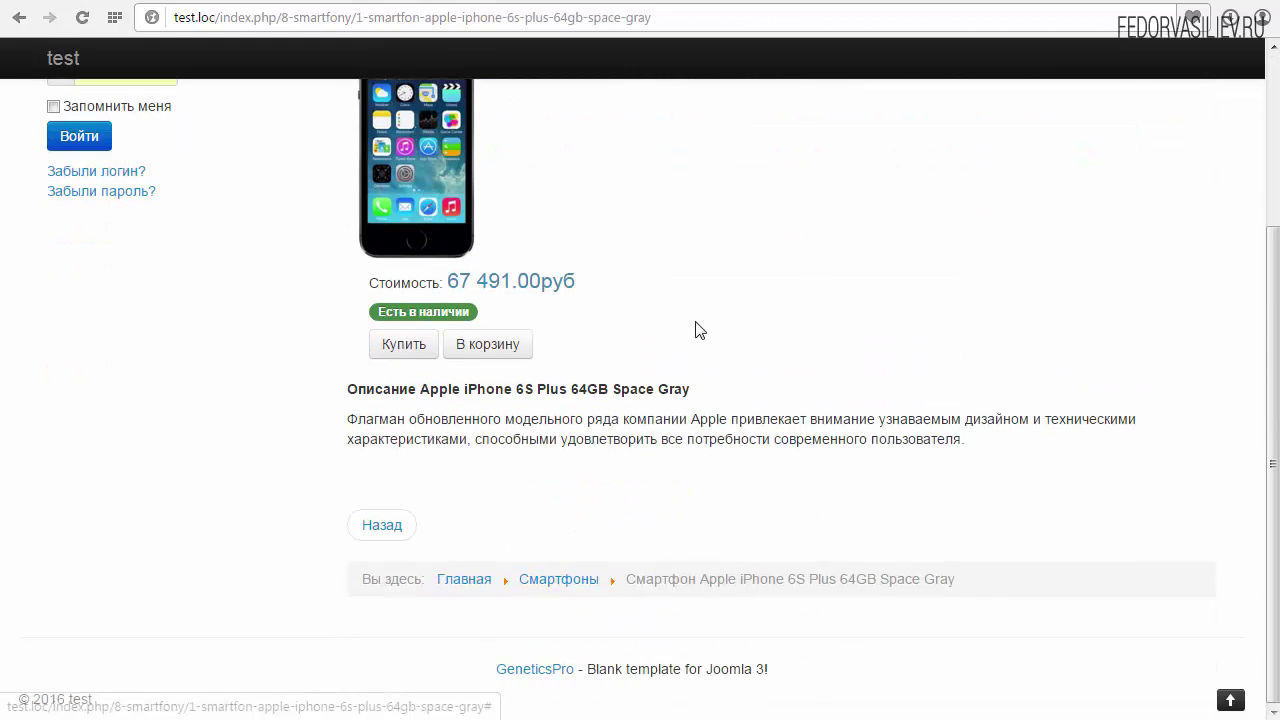
pyautogui.scroll(2, 694, 329)
pyautogui.click(379, 515)
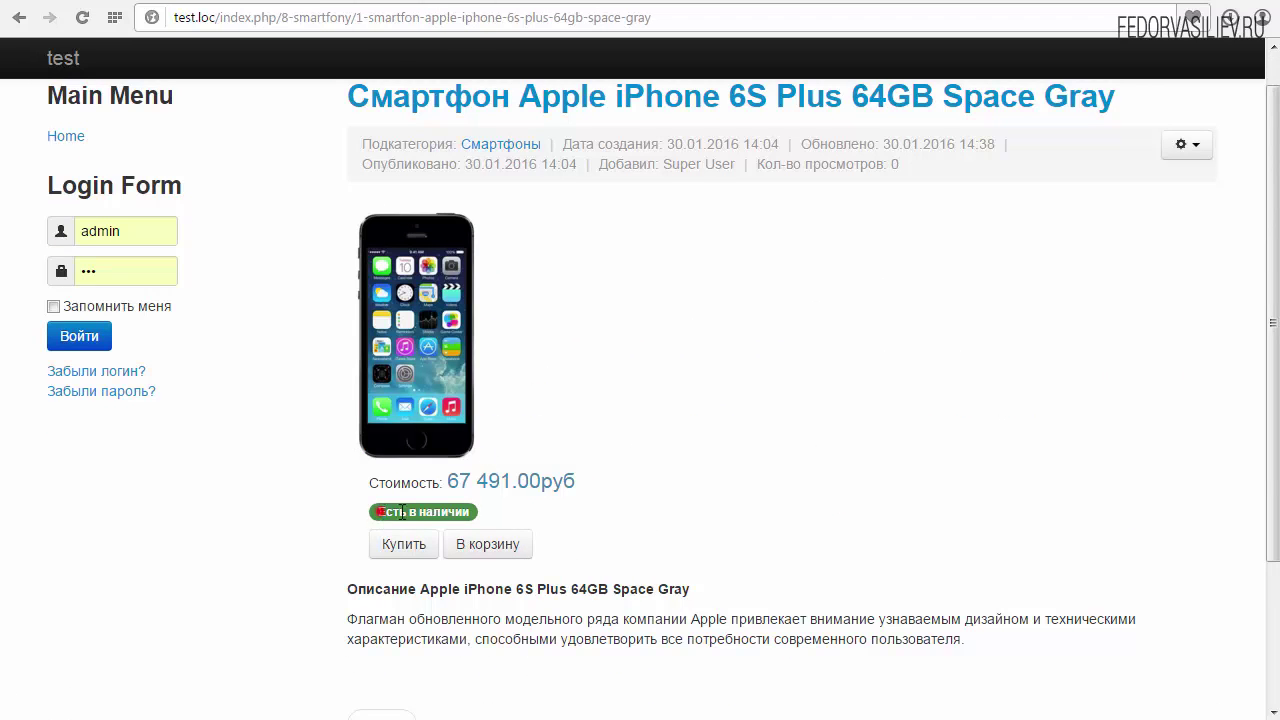
pyautogui.click(614, 469)
pyautogui.scroll(-2, 694, 437)
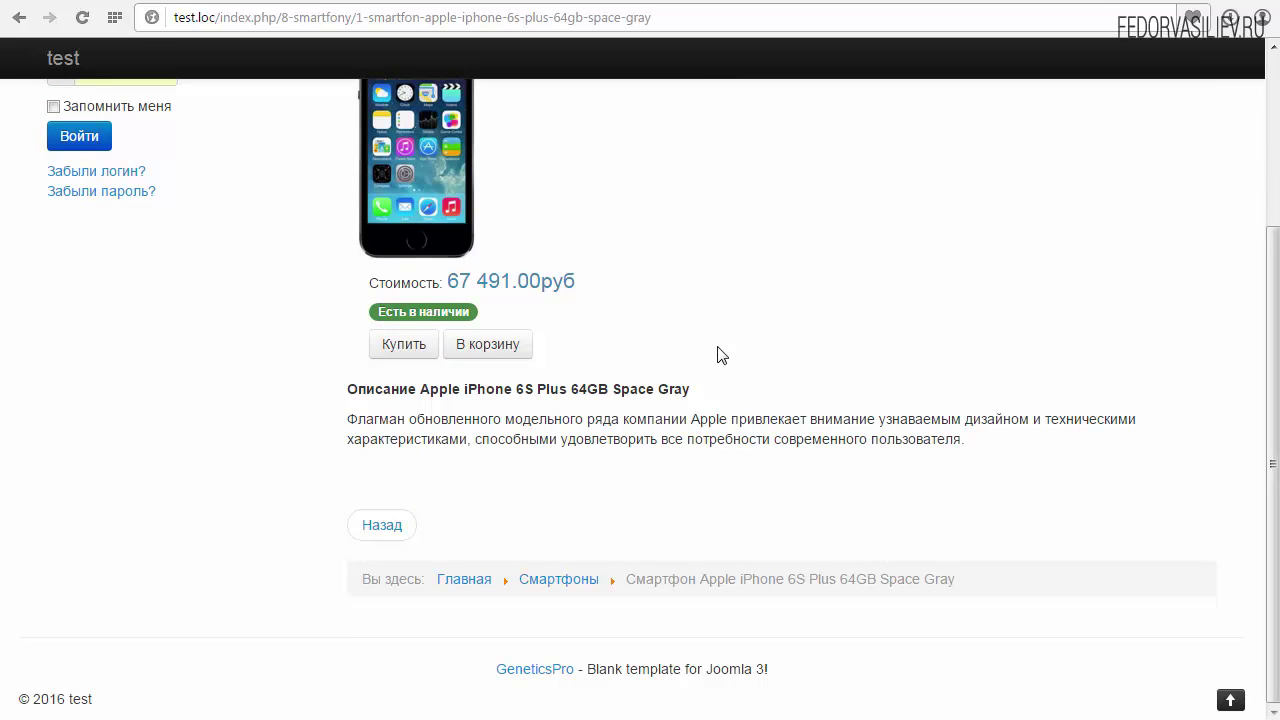
pyautogui.scroll(2, 717, 360)
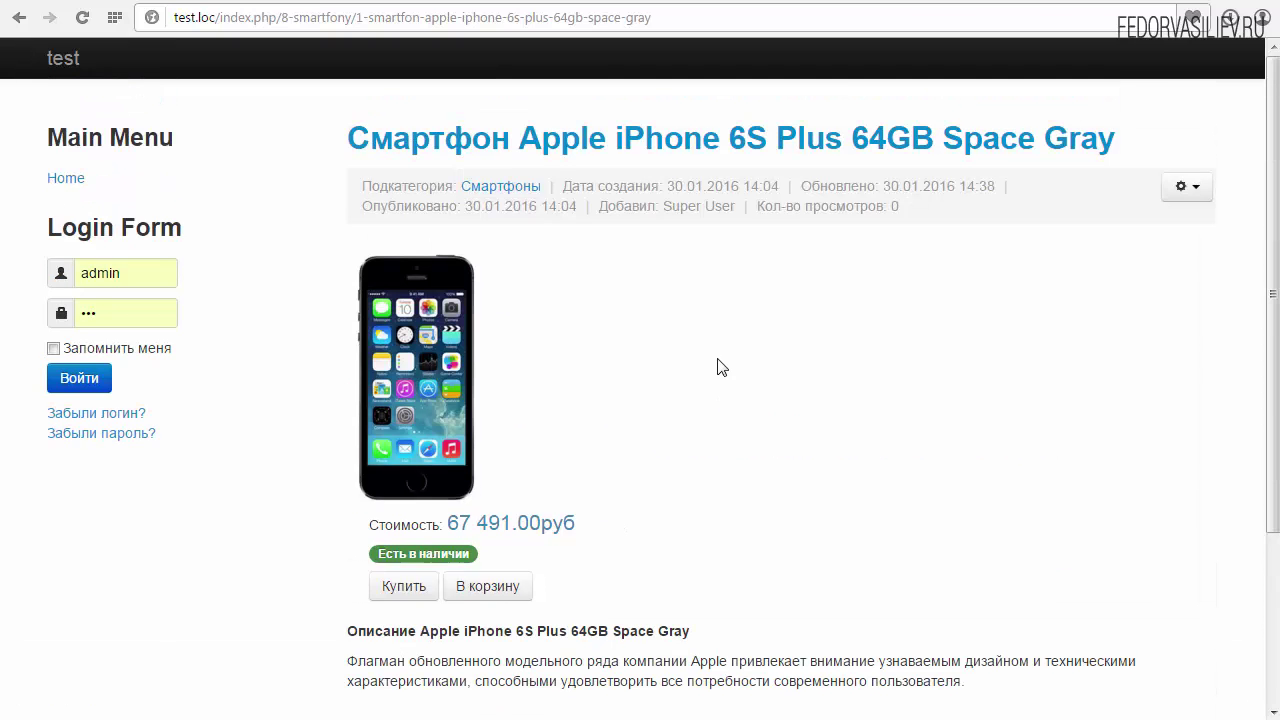
# Step: Start buying the iPhone 6S Plus 64GB Space Gray and inspect the payment method and customer options on the order page
pyautogui.click(391, 593)
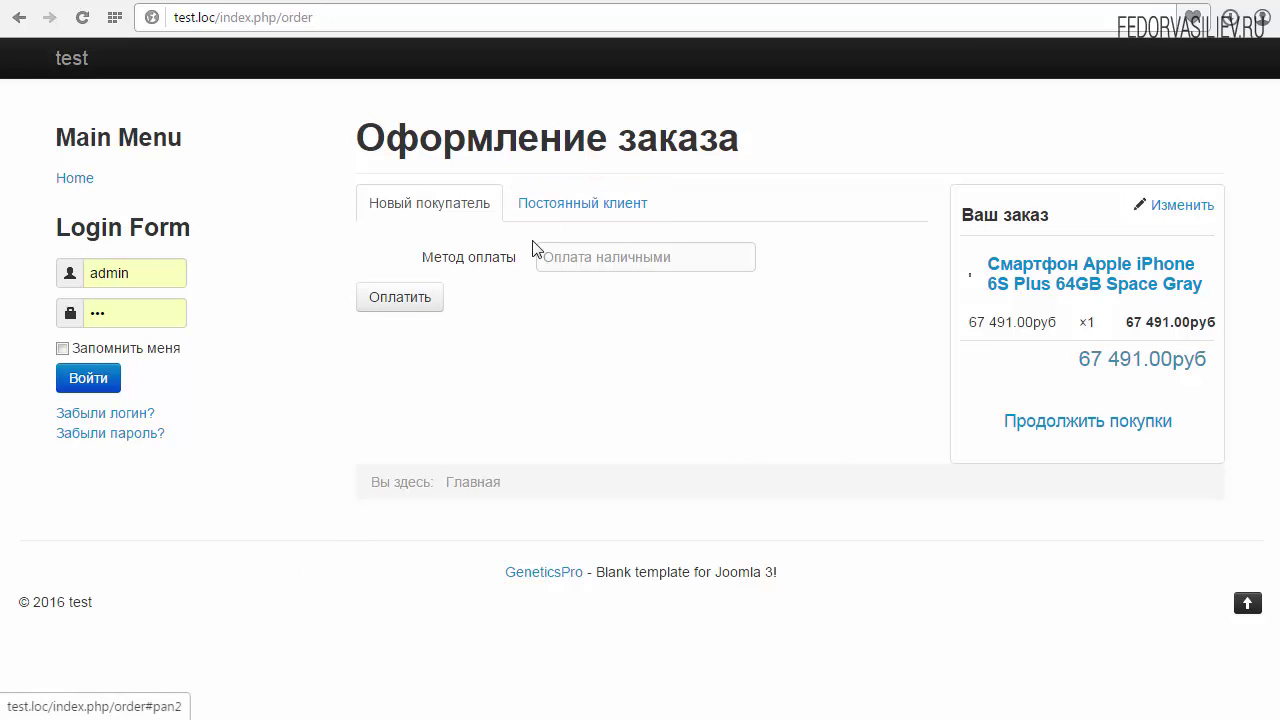
pyautogui.click(596, 257)
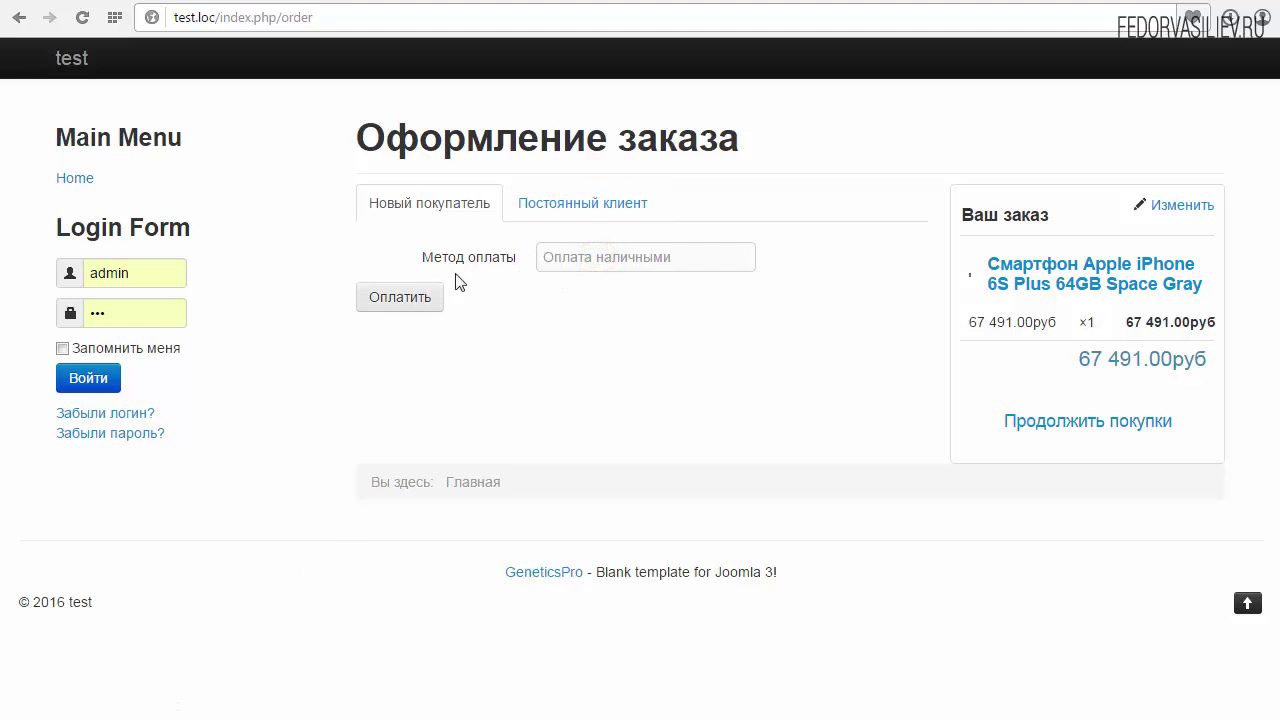
pyautogui.click(540, 206)
pyautogui.click(457, 205)
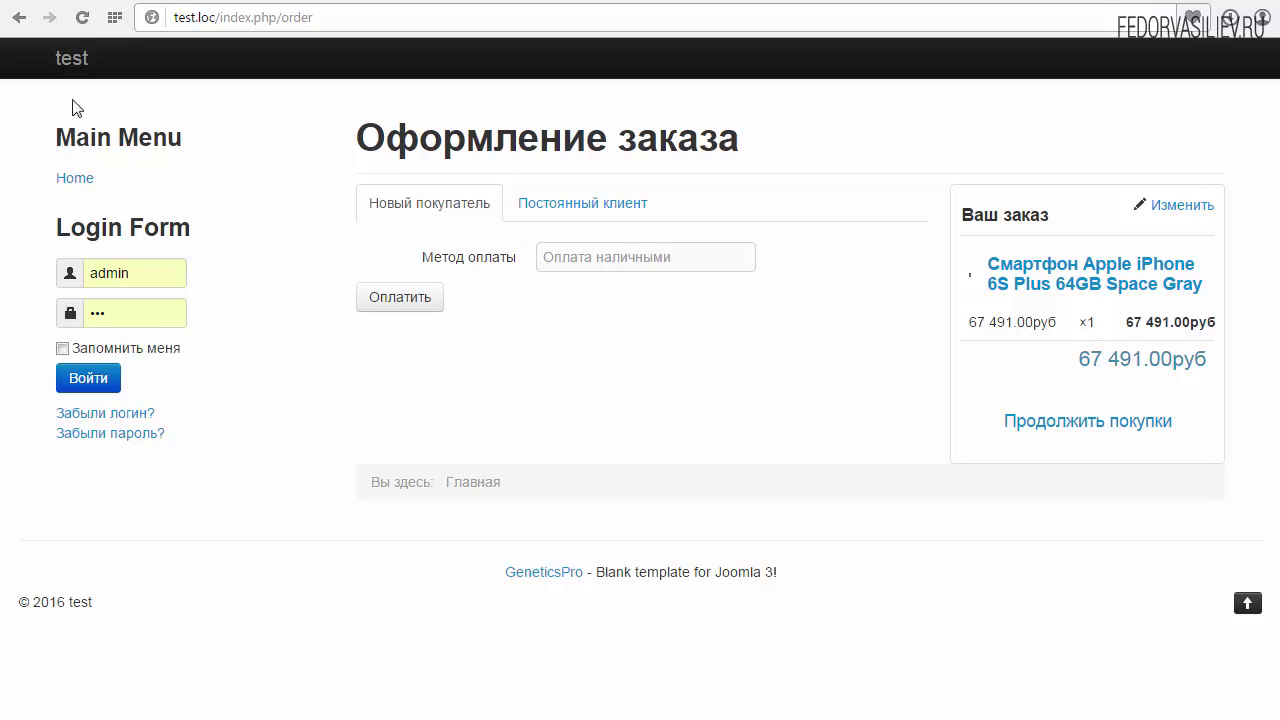